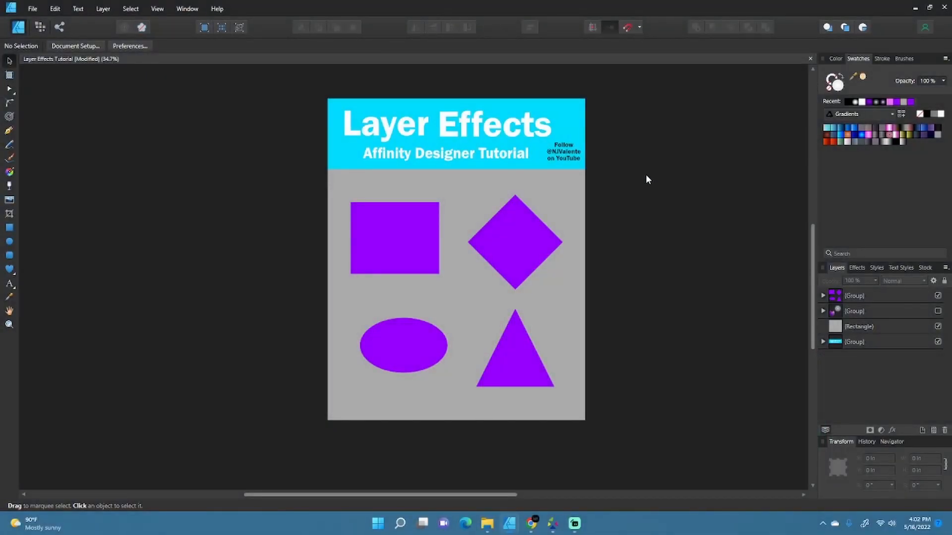
Hide the purple shapes group, show the group with the heart and sphere, and examine the effects on both objects.
key(ctrl+0)
click(937, 296)
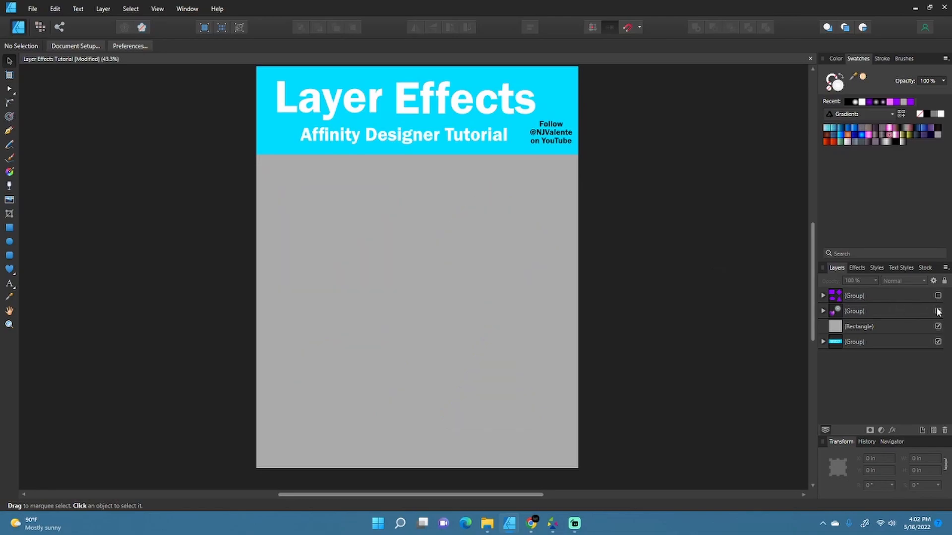
click(938, 311)
scroll(490, 275, up, 4)
drag(555, 271, 516, 282)
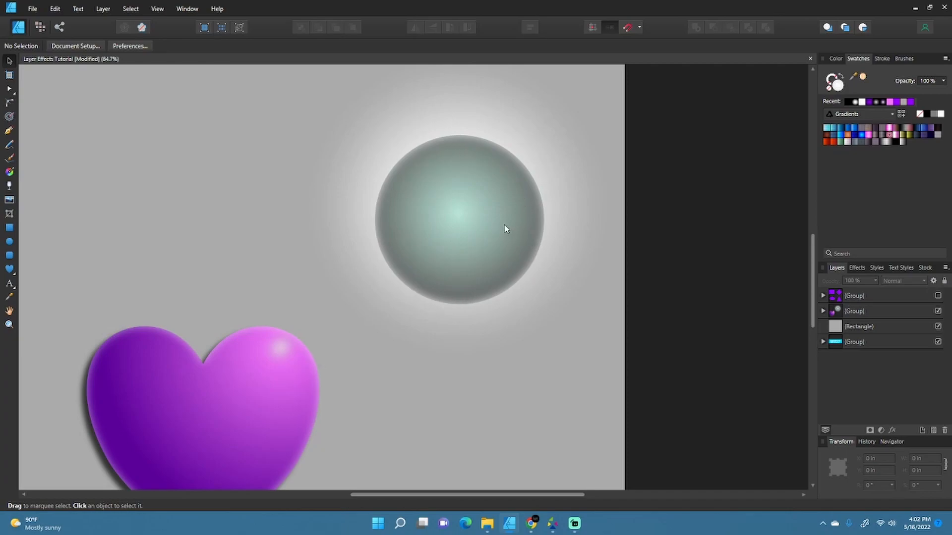
scroll(505, 228, down, 1)
drag(455, 312, 515, 209)
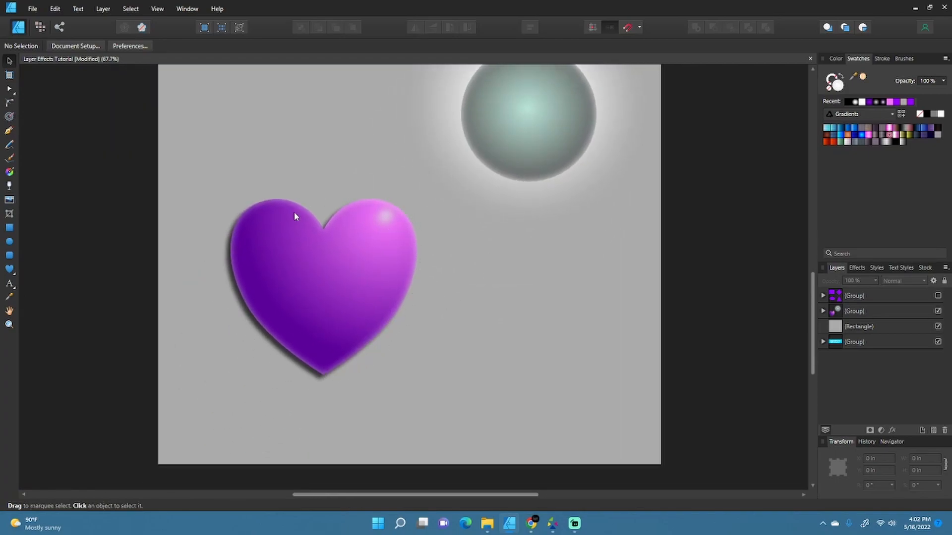
scroll(495, 224, down, 2)
scroll(531, 276, up, 3)
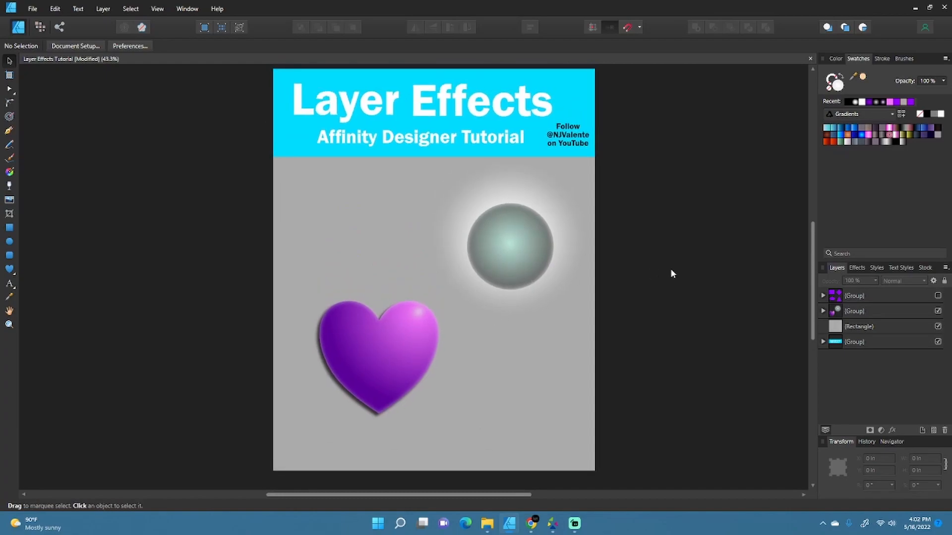
Hide the heart and sphere group, show the purple shapes group again, and select the rectangle inside it.
click(937, 311)
click(938, 296)
scroll(737, 320, up, 1)
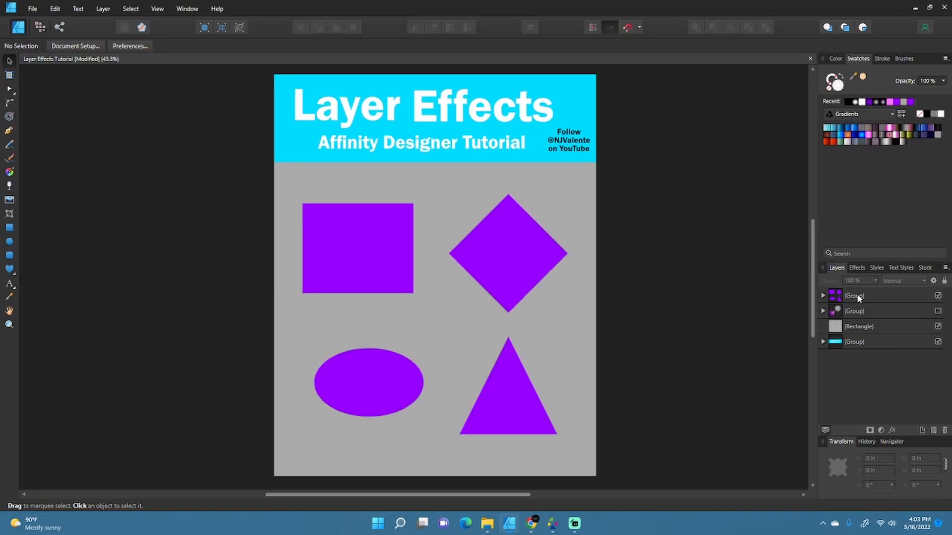
click(855, 296)
click(823, 296)
click(843, 357)
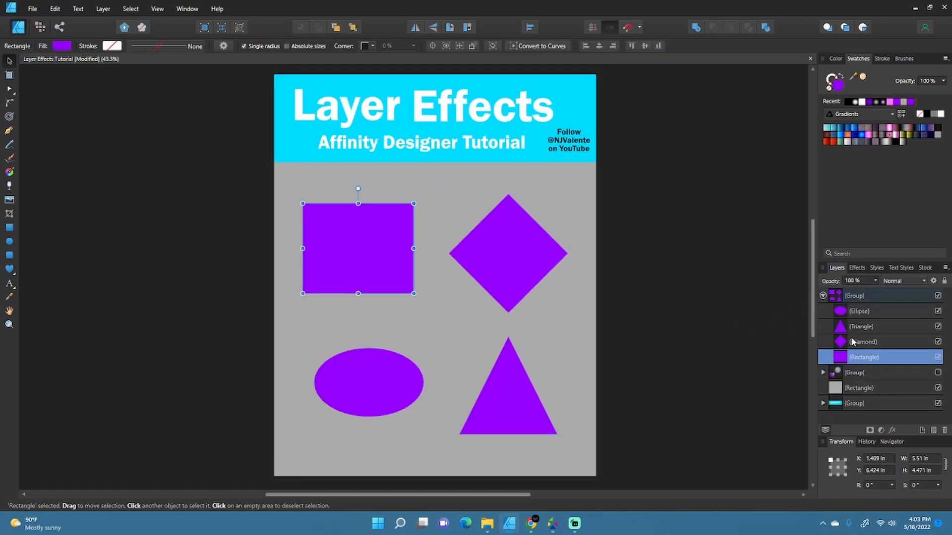
Open the rectangle's layer effects and apply a Gaussian Blur with a radius of about 15.5 px.
click(860, 269)
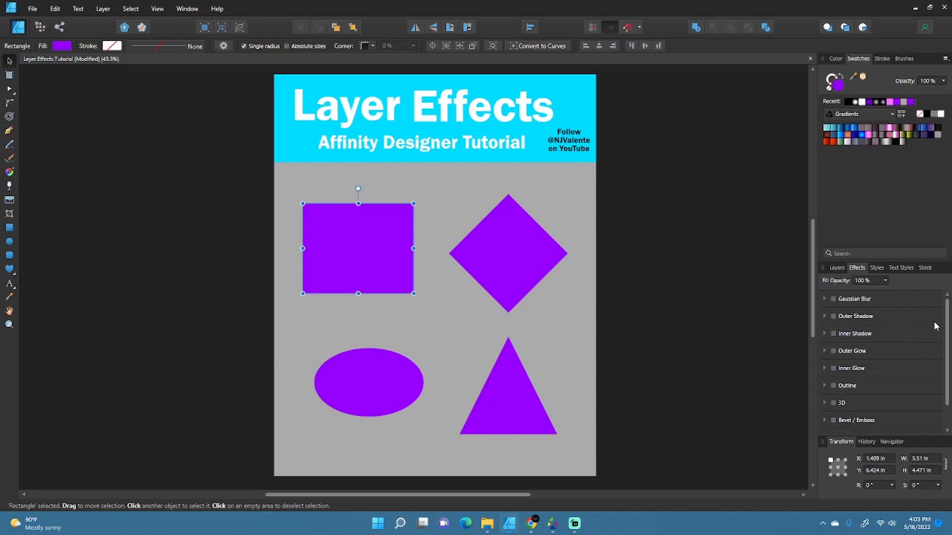
drag(948, 322, 948, 369)
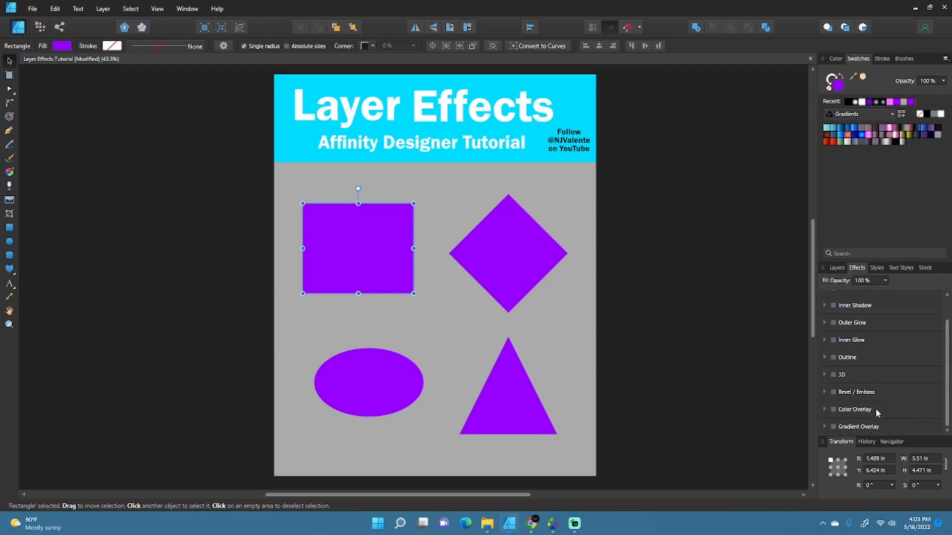
drag(948, 384, 947, 361)
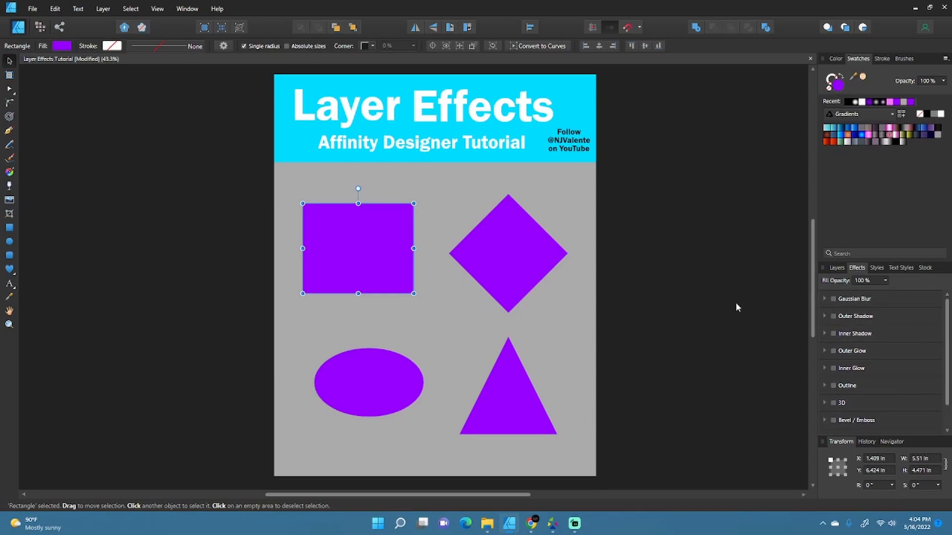
scroll(428, 256, up, 3)
drag(415, 267, 516, 282)
click(823, 297)
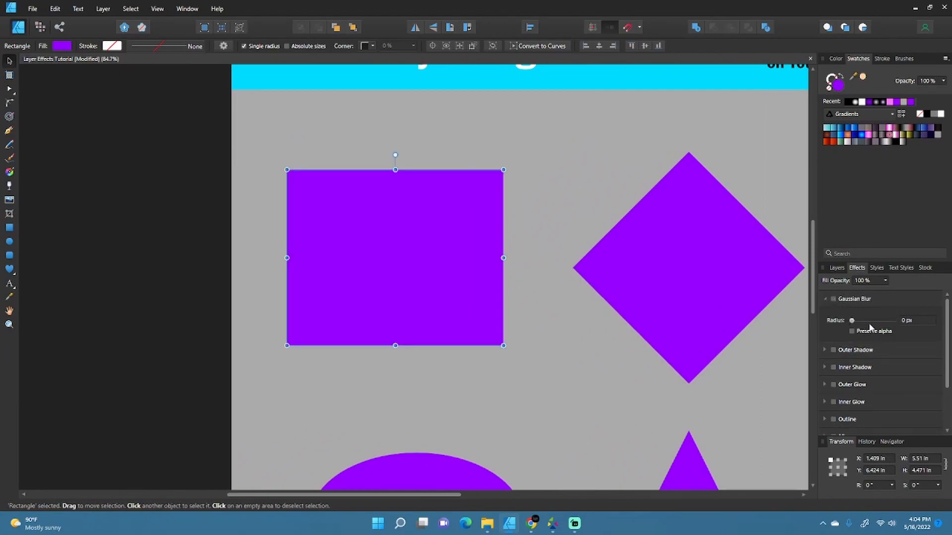
drag(851, 321, 872, 321)
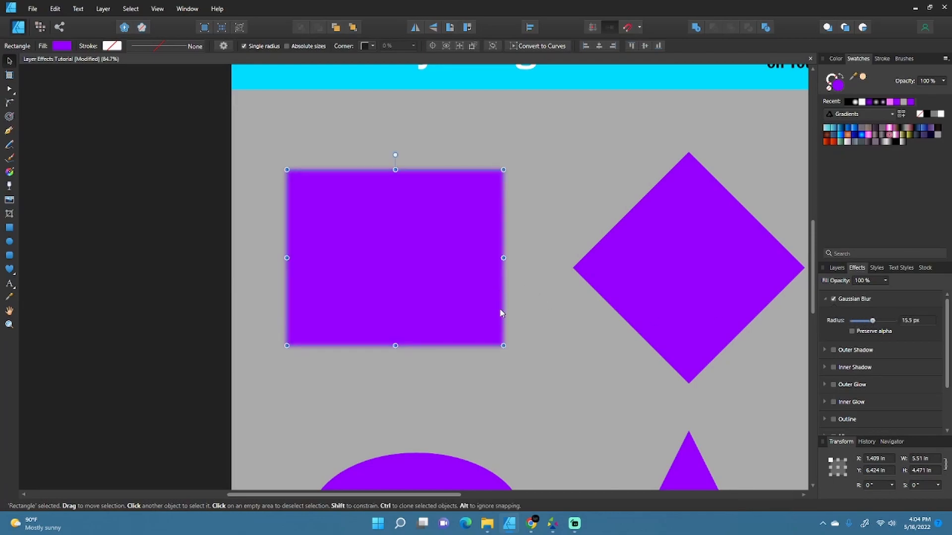
Examine the rectangle's blurred edges up close, then reselect the rectangle within its group and return to its effects.
click(538, 296)
scroll(491, 231, up, 3)
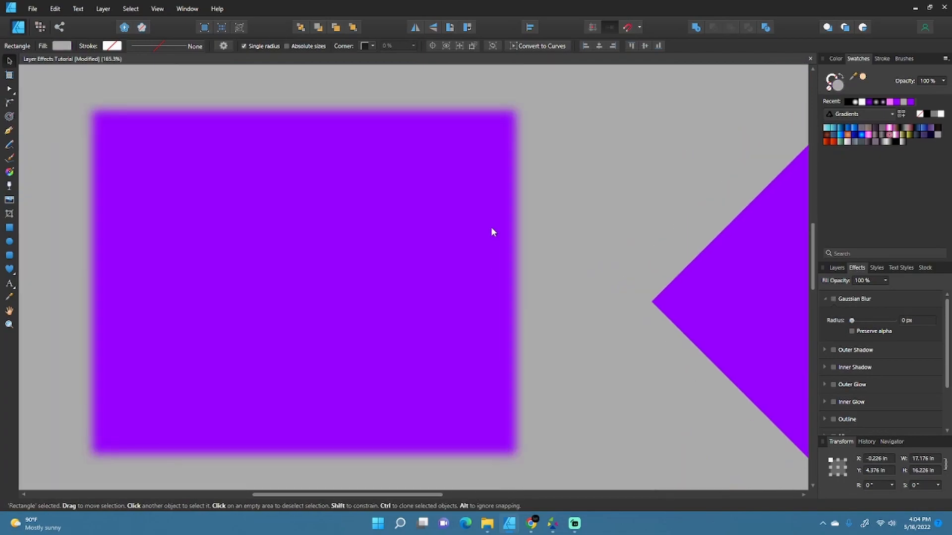
scroll(490, 230, down, 1)
click(429, 238)
scroll(486, 237, down, 2)
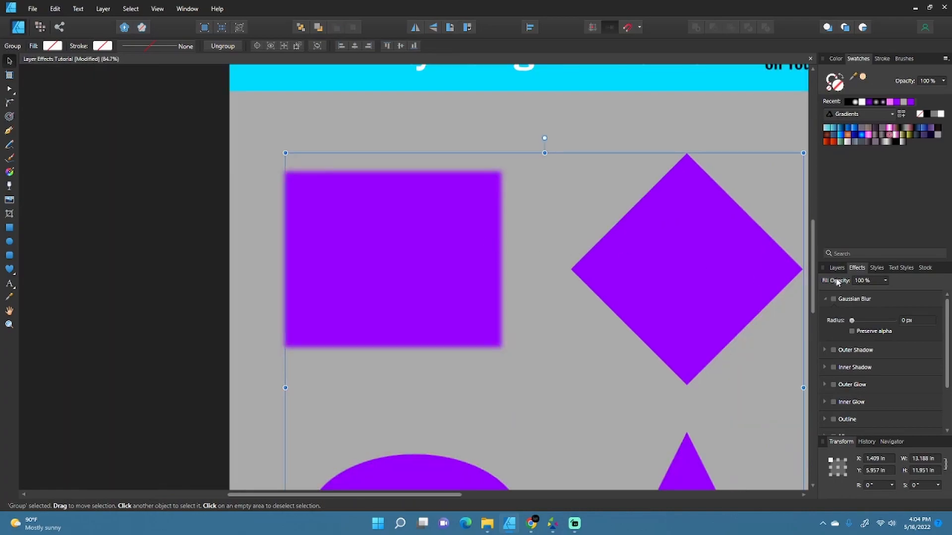
click(837, 268)
click(864, 357)
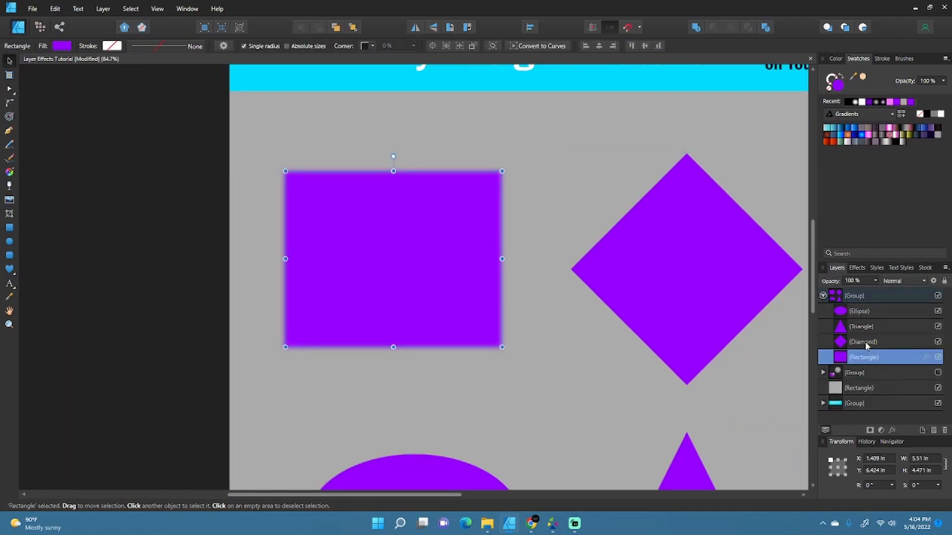
click(856, 268)
scroll(318, 236, up, 3)
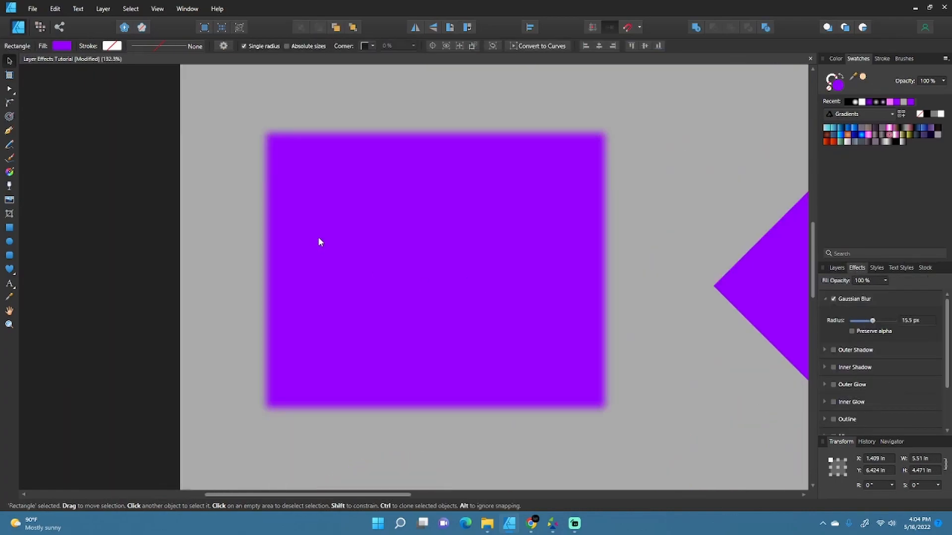
Raise the rectangle's Gaussian Blur radius to 100 px and then to 200 px.
drag(875, 323, 896, 324)
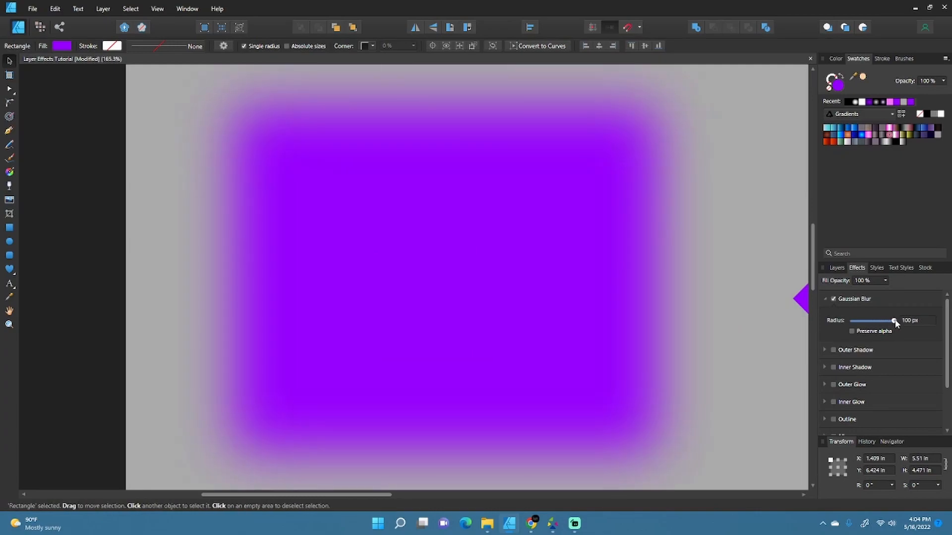
click(918, 320)
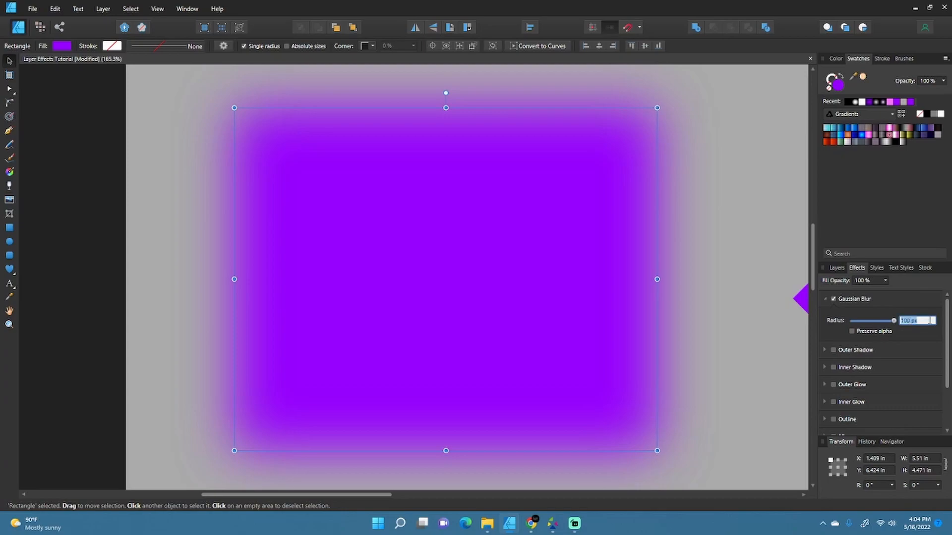
text(200)
key(Return)
scroll(538, 275, down, 5)
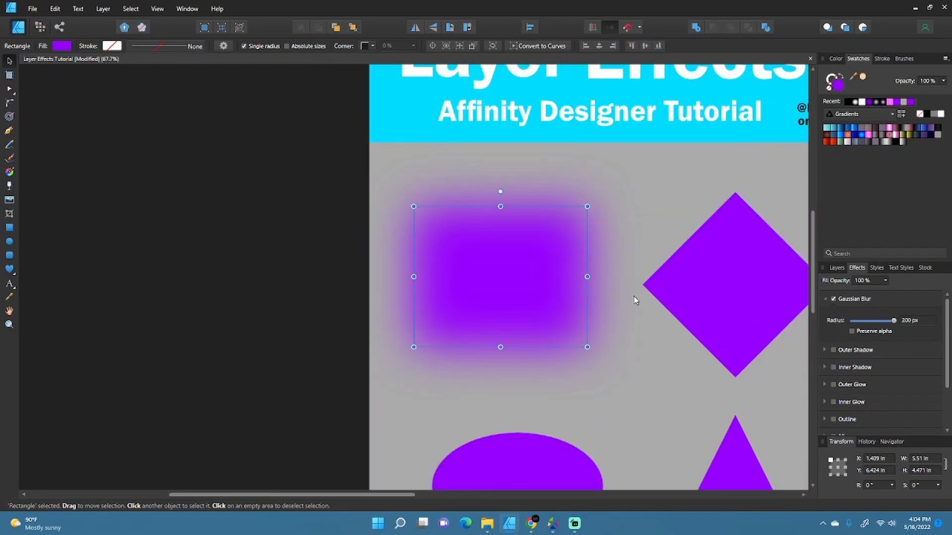
Reduce the rectangle's Gaussian Blur radius to about 19.6 px, then turn the blur off.
drag(895, 322, 874, 321)
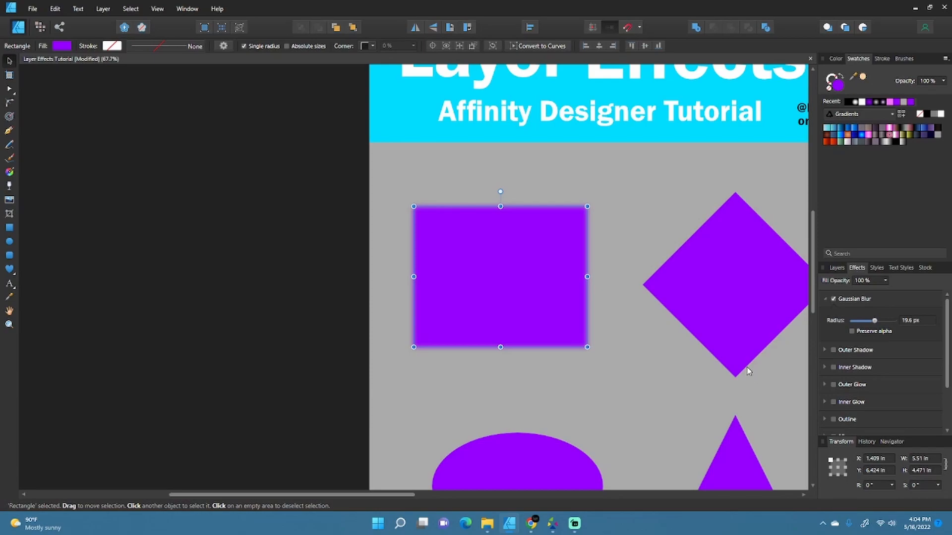
click(833, 299)
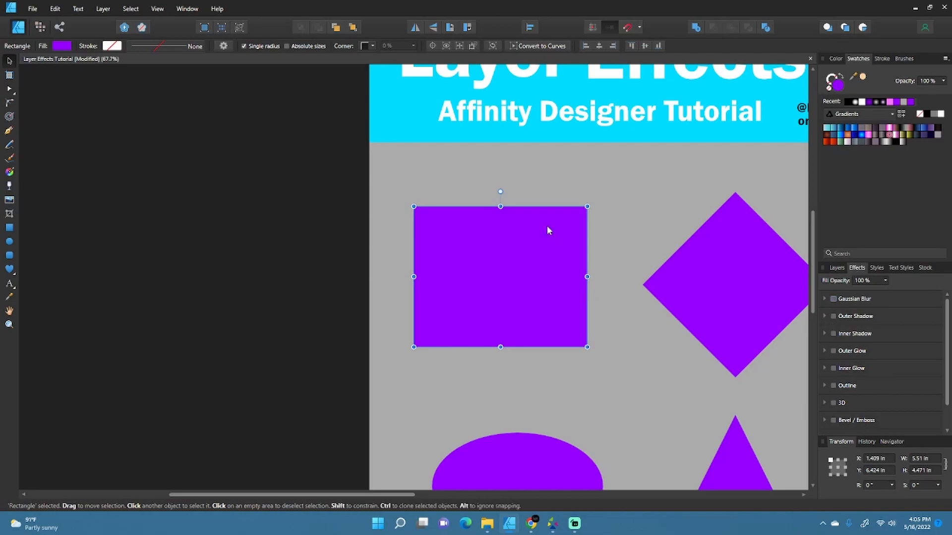
Turn on an Outer Shadow for the rectangle with 81% opacity and a radius of about 58.6 px.
scroll(527, 284, up, 4)
scroll(589, 289, down, 2)
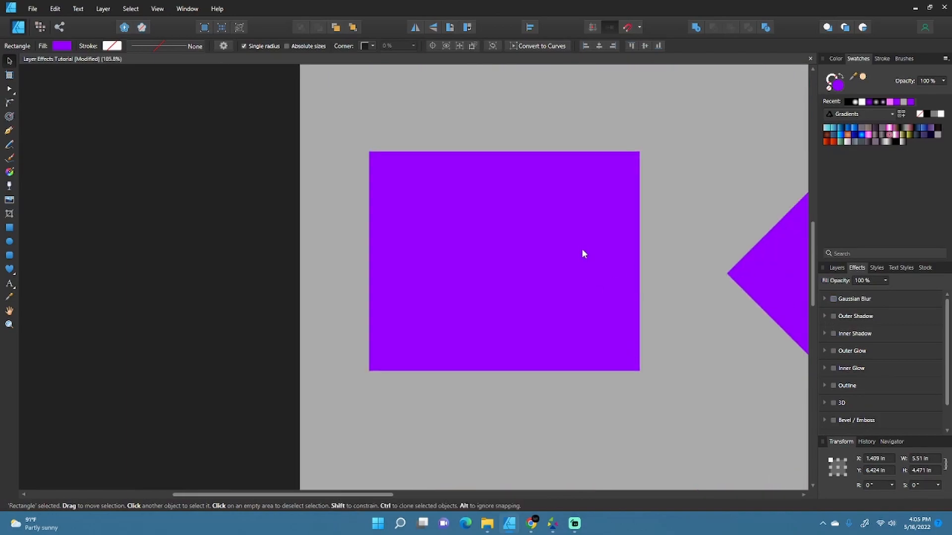
drag(671, 351, 611, 335)
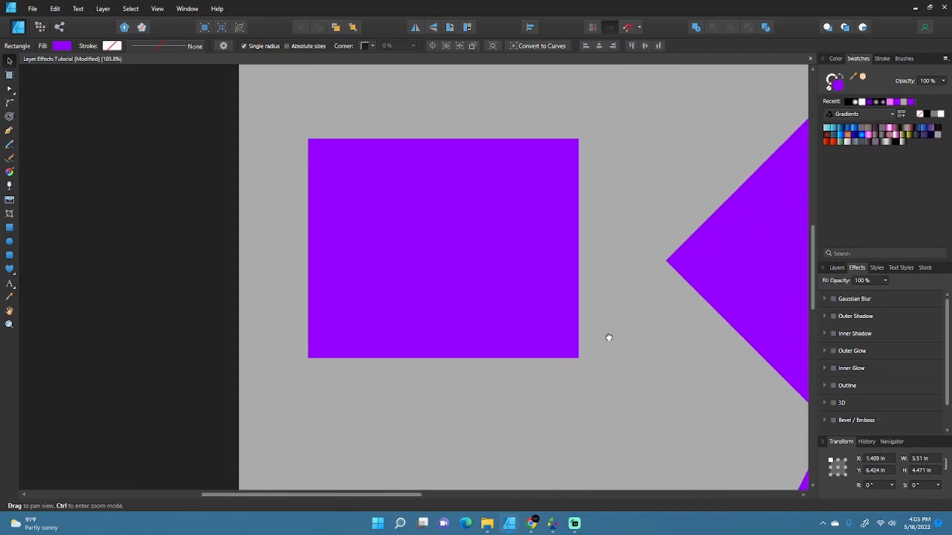
click(824, 315)
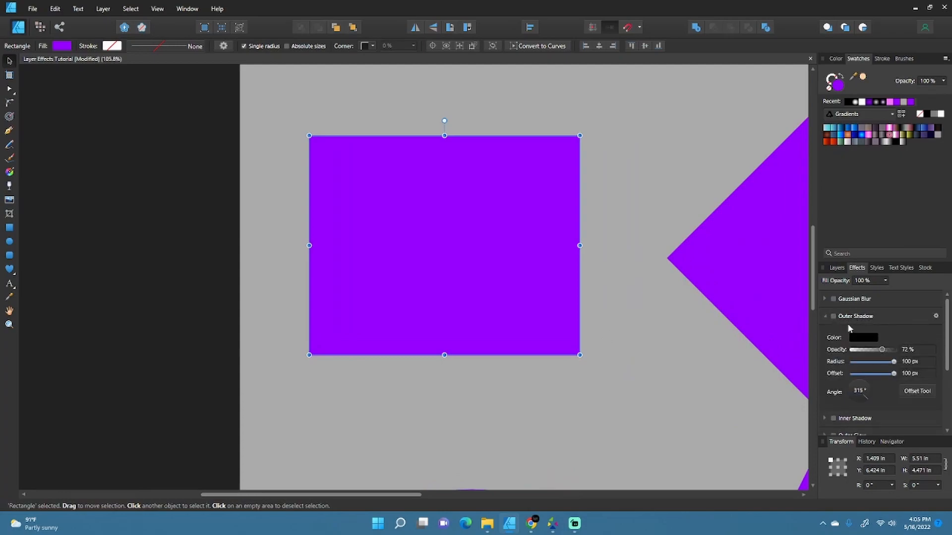
click(834, 317)
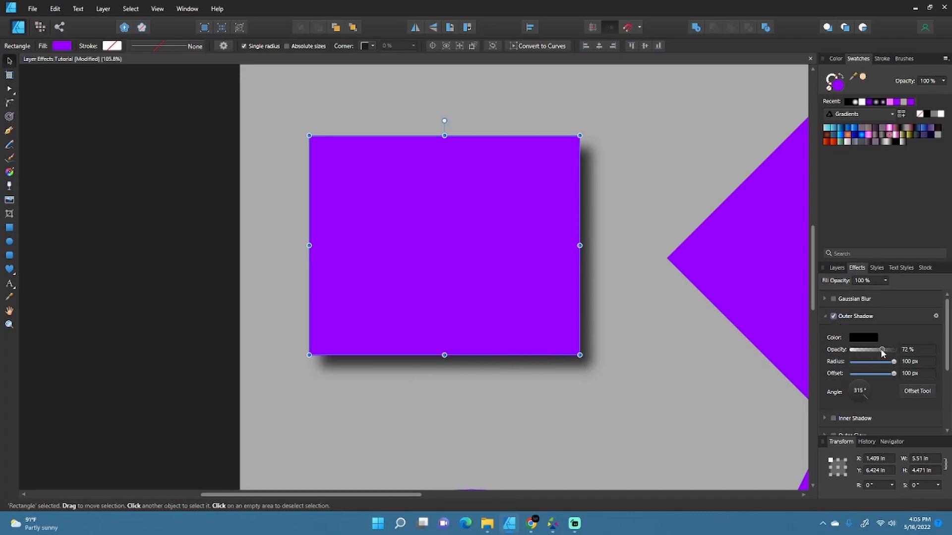
drag(882, 352, 899, 377)
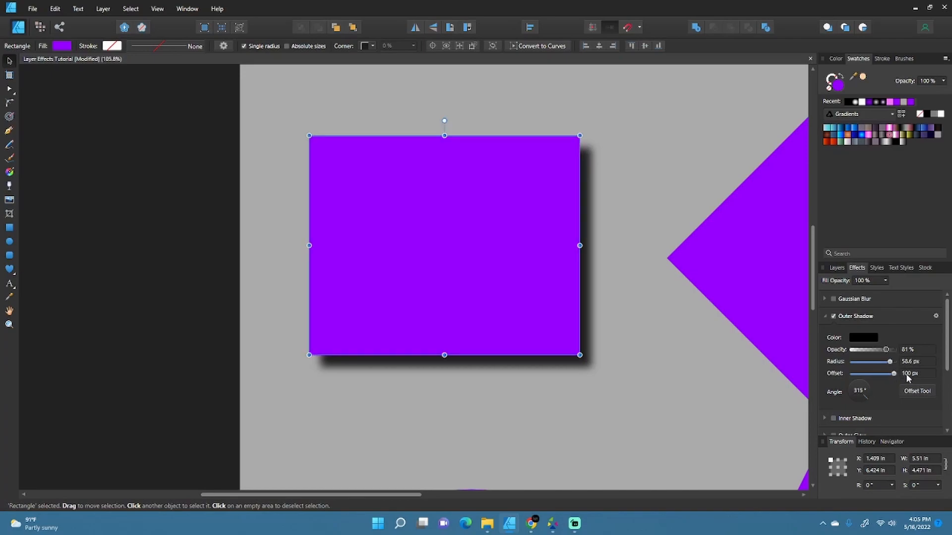
Try an outer shadow offset of 200 px on the rectangle, then set it back to 100 px.
click(907, 374)
text(200)
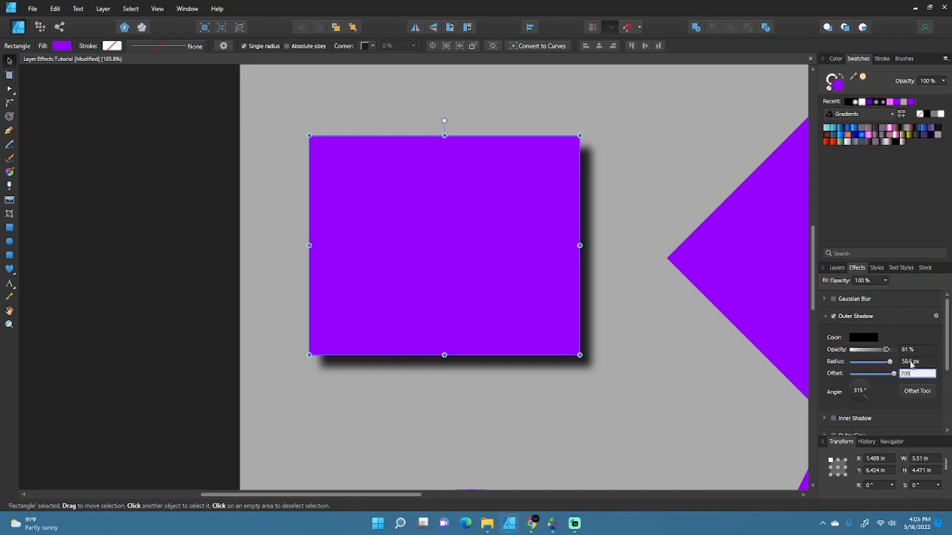
key(Return)
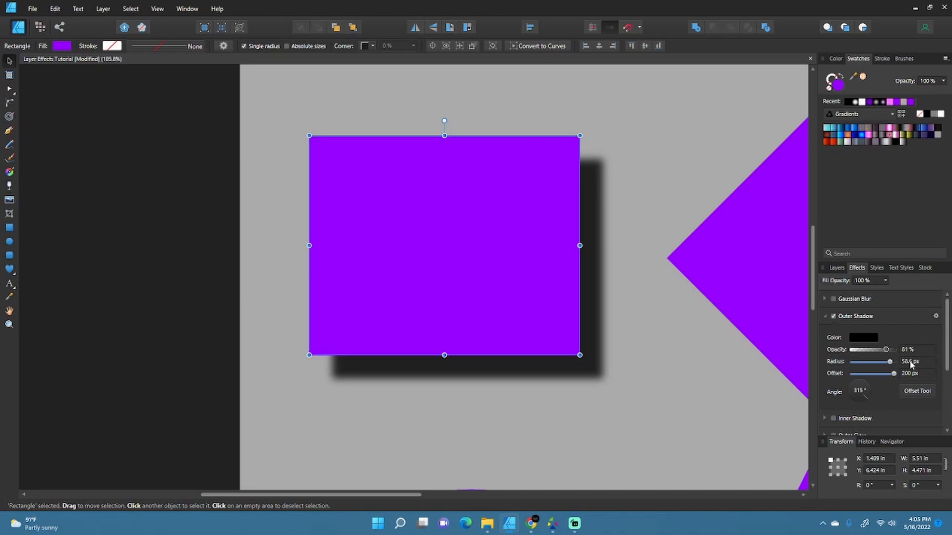
click(910, 374)
text(100)
key(Return)
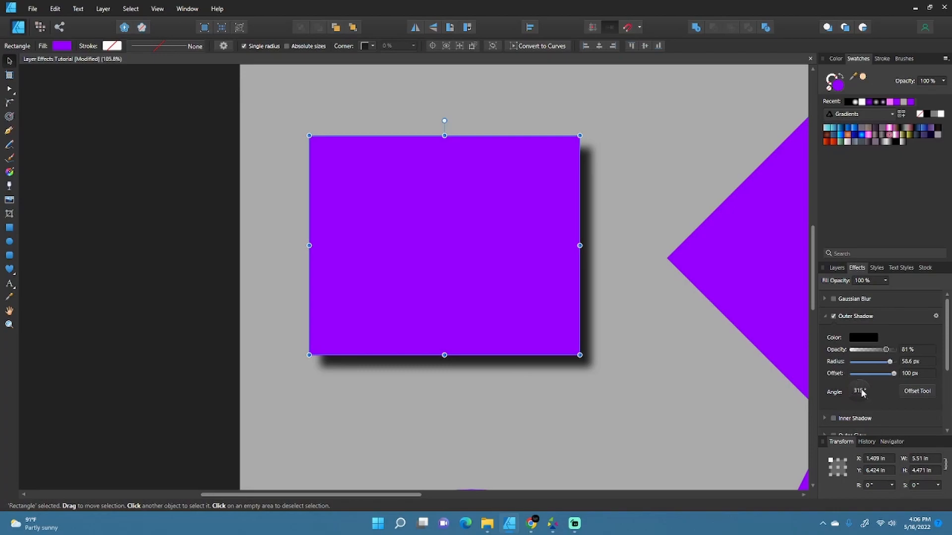
Try outer shadow angles of 180°, 270° and 90° on the rectangle, then set the angle to 315°.
drag(867, 398, 846, 395)
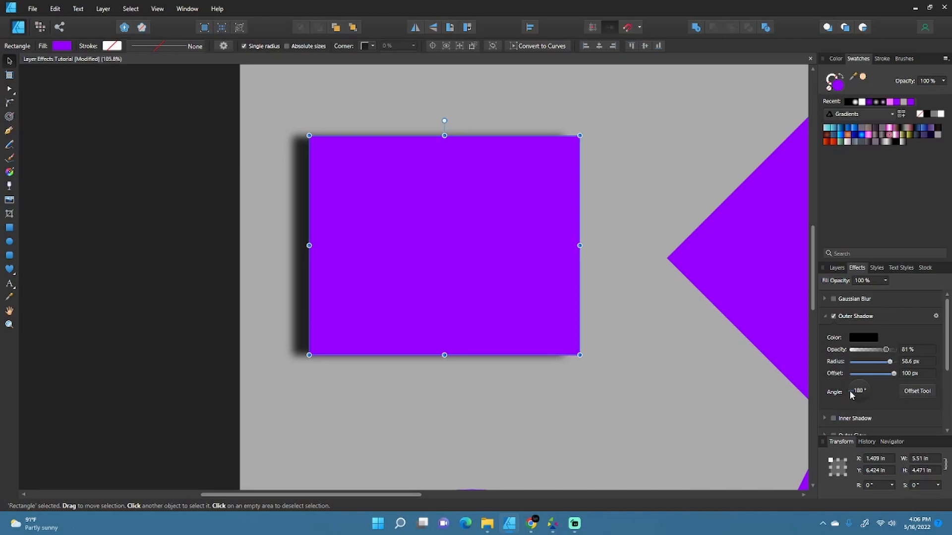
drag(850, 391, 859, 400)
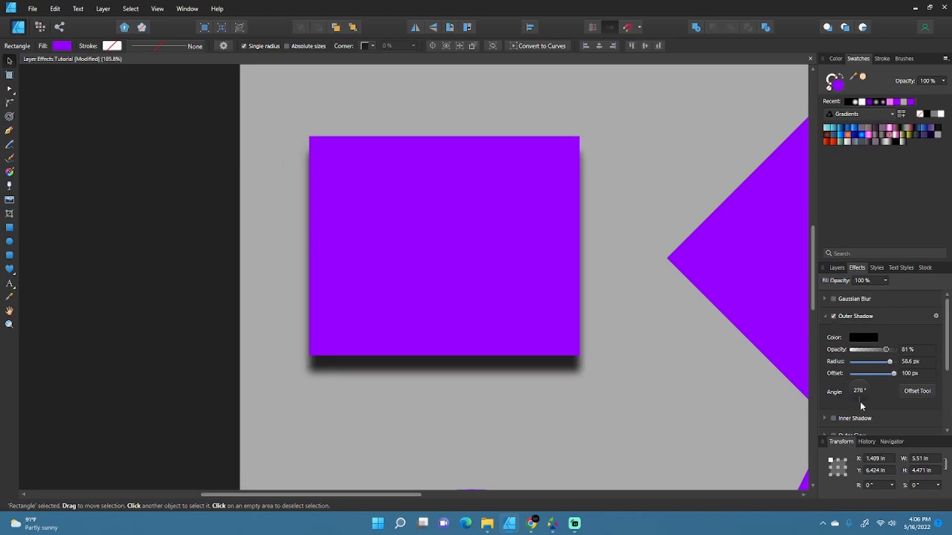
drag(859, 401, 857, 378)
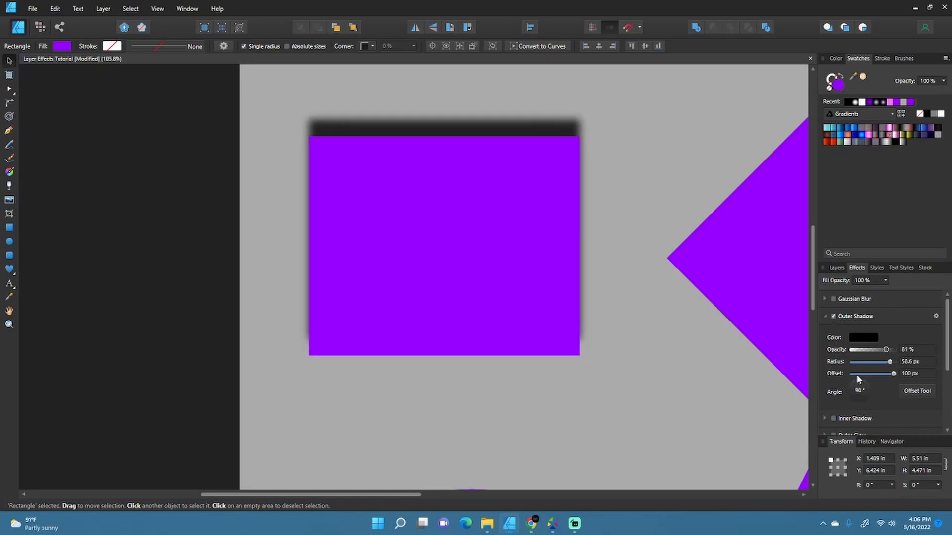
drag(865, 386, 871, 399)
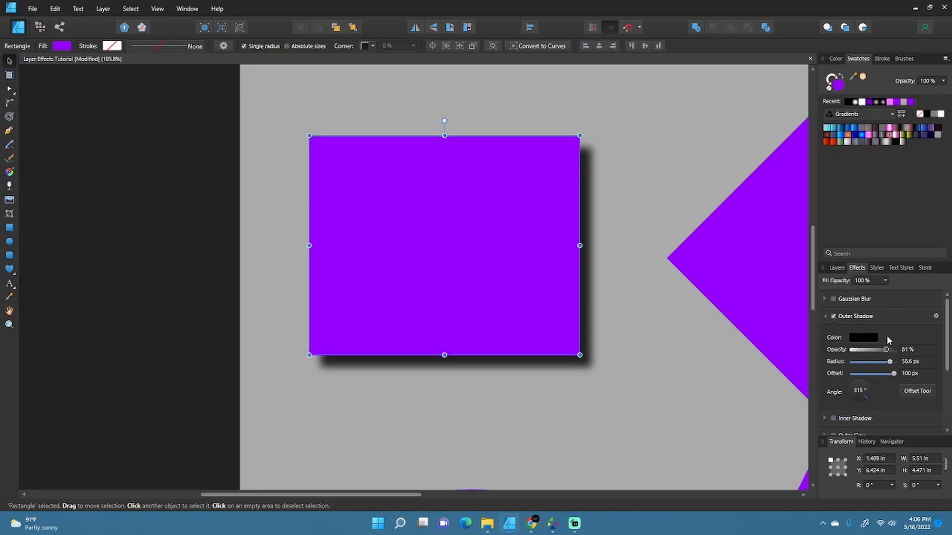
Toggle the rectangle's Outer Shadow off and on to compare, leaving it turned off.
click(833, 317)
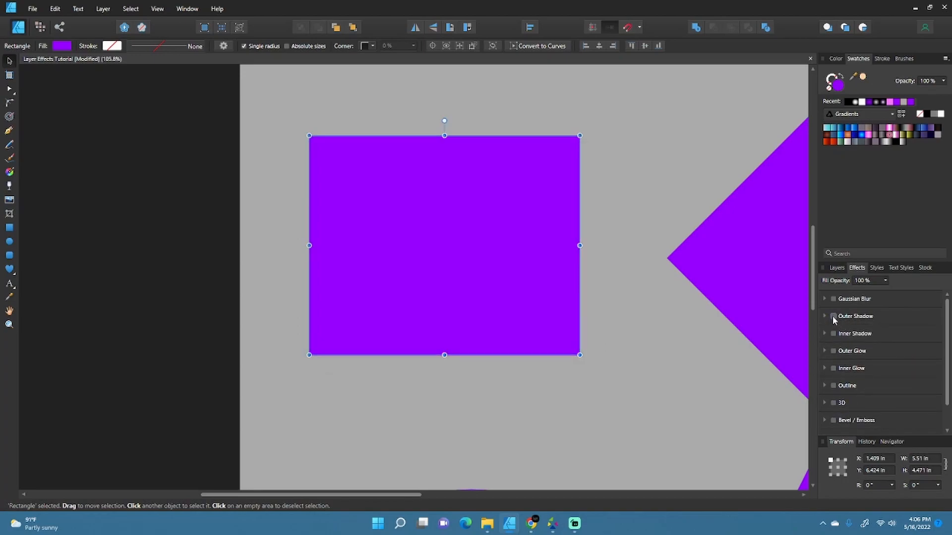
click(833, 316)
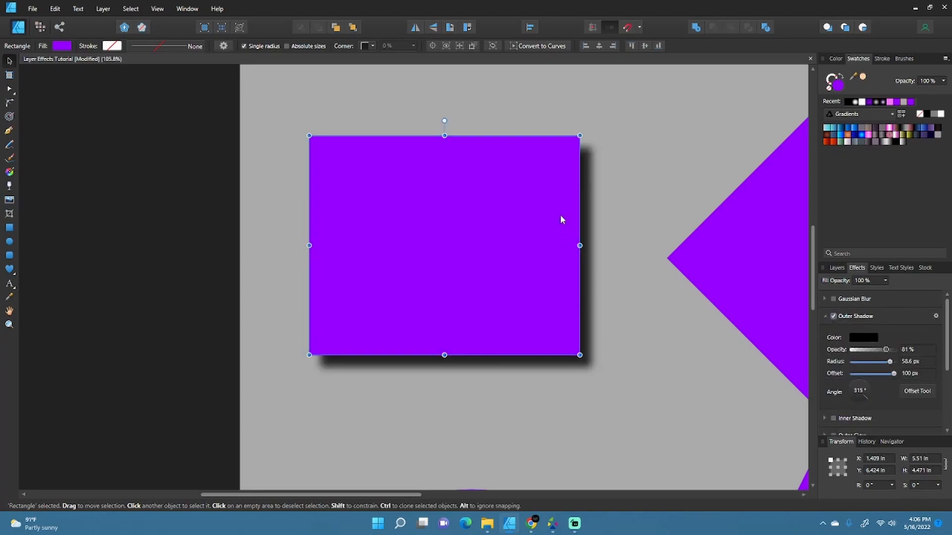
click(833, 316)
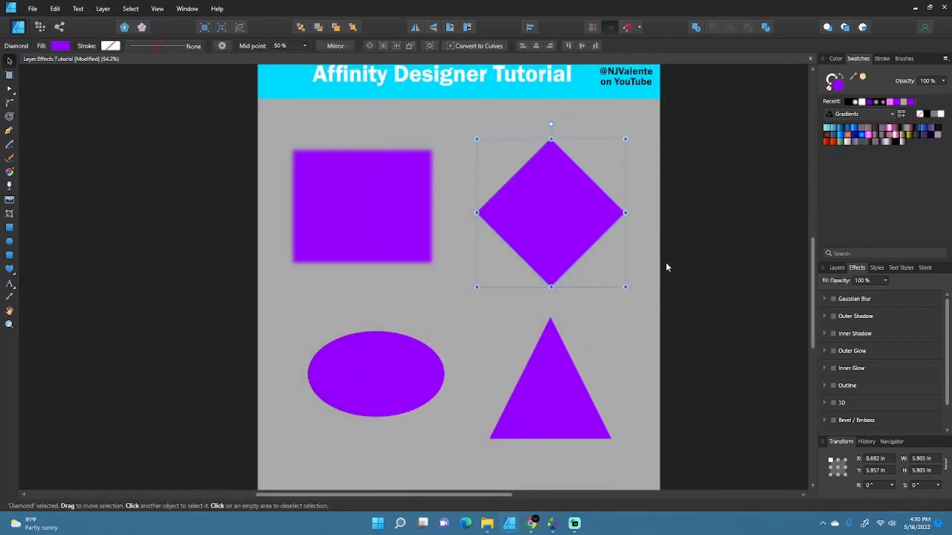
Turn on an Inner Shadow for the diamond with 74% opacity and a radius of 100 px.
scroll(571, 230, up, 1)
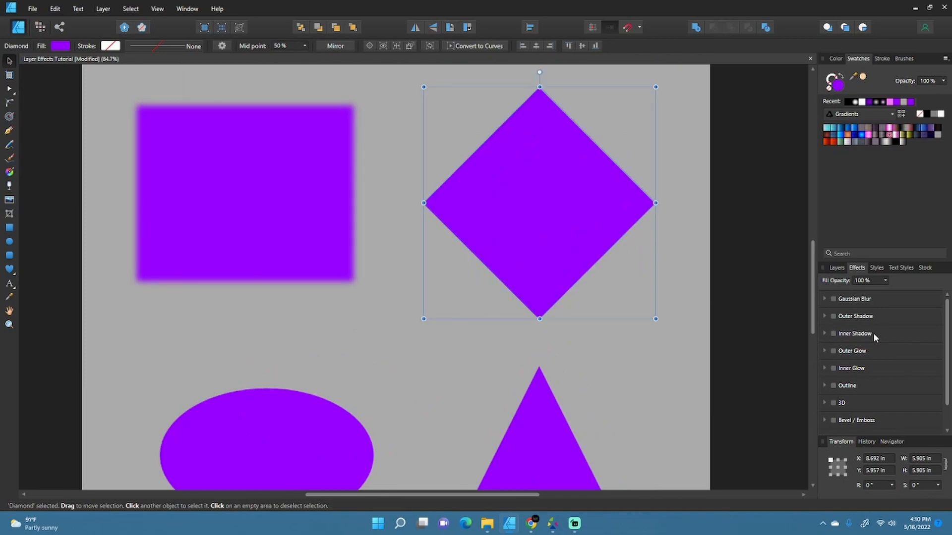
click(824, 333)
click(833, 334)
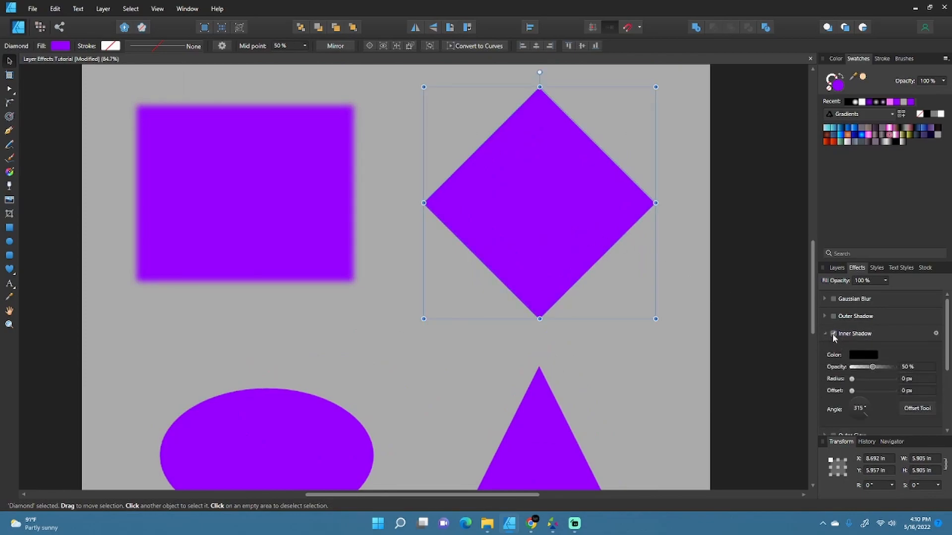
scroll(570, 264, up, 2)
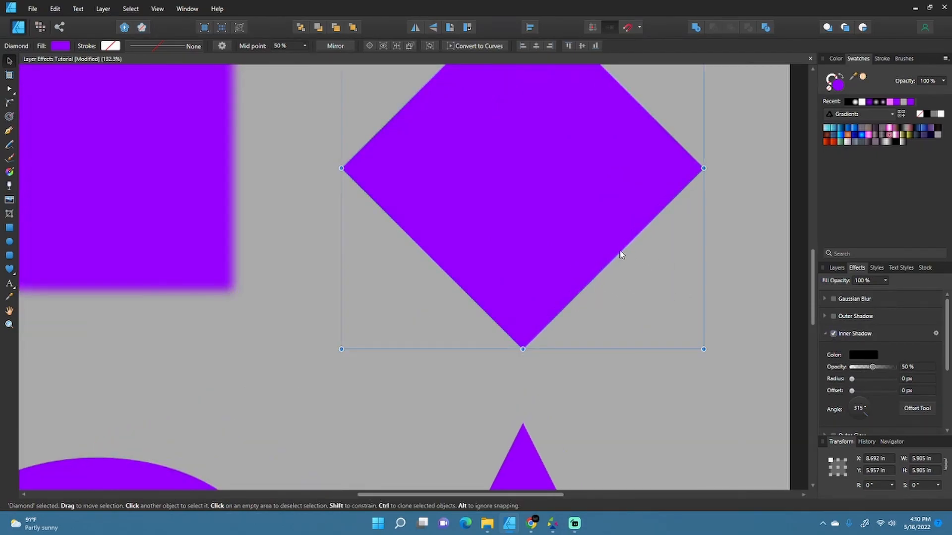
drag(653, 263, 630, 327)
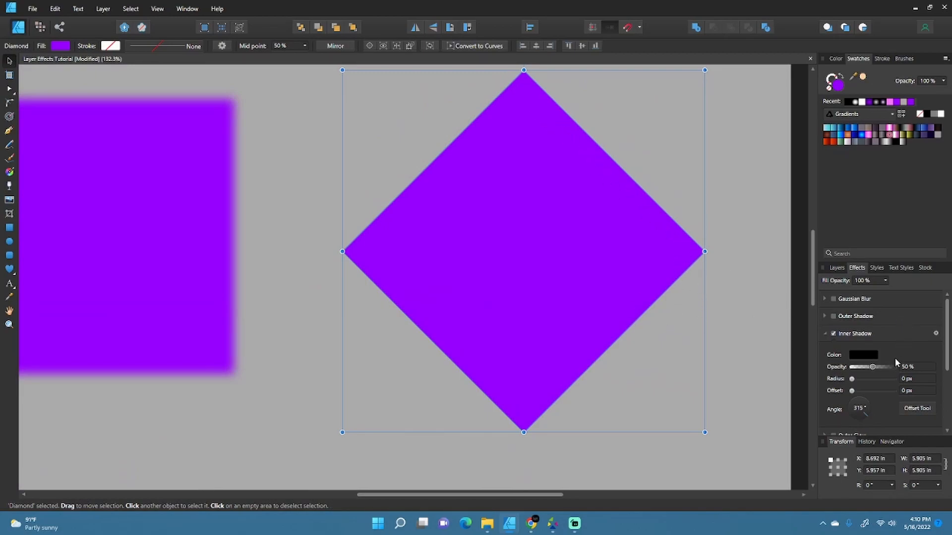
drag(874, 368, 901, 378)
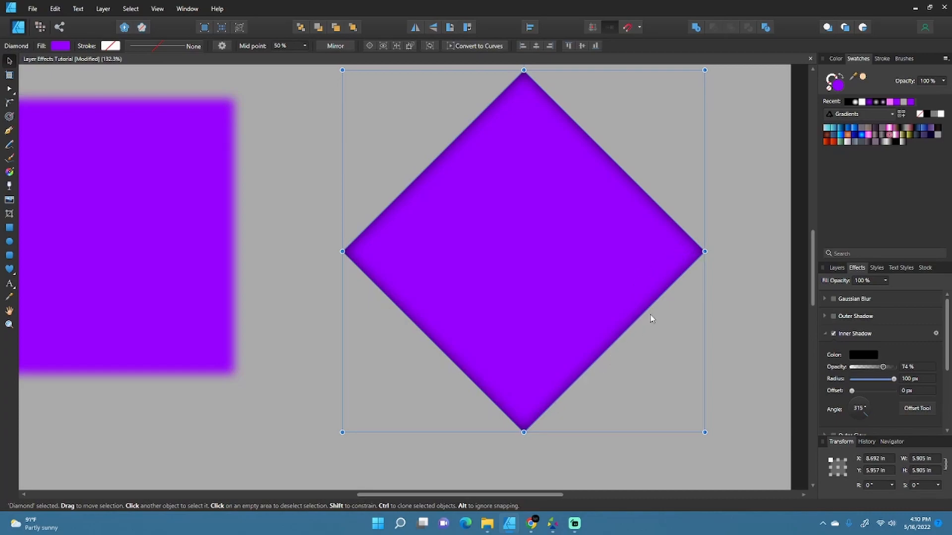
Try an inner shadow offset of 100 px on the diamond and set it back to 0 px.
drag(852, 392, 901, 392)
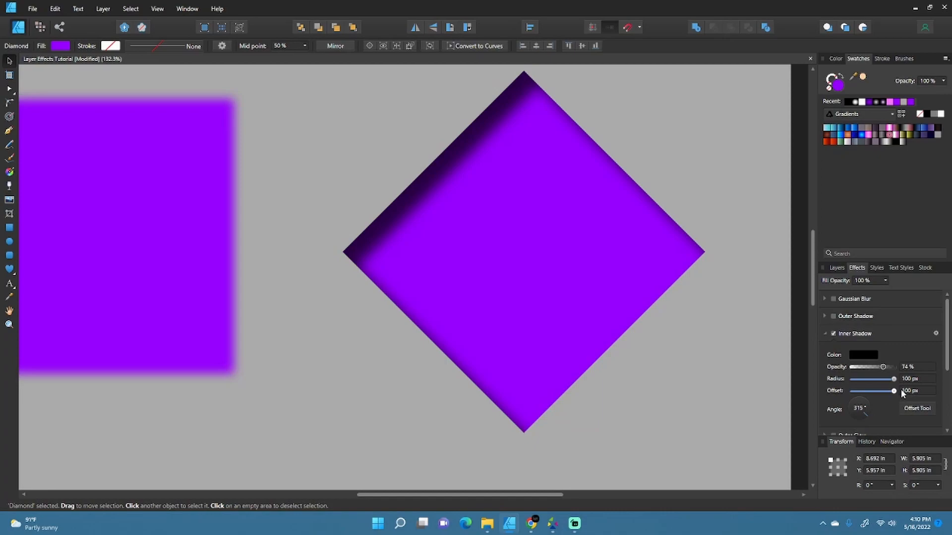
click(565, 307)
scroll(565, 307, down, 2)
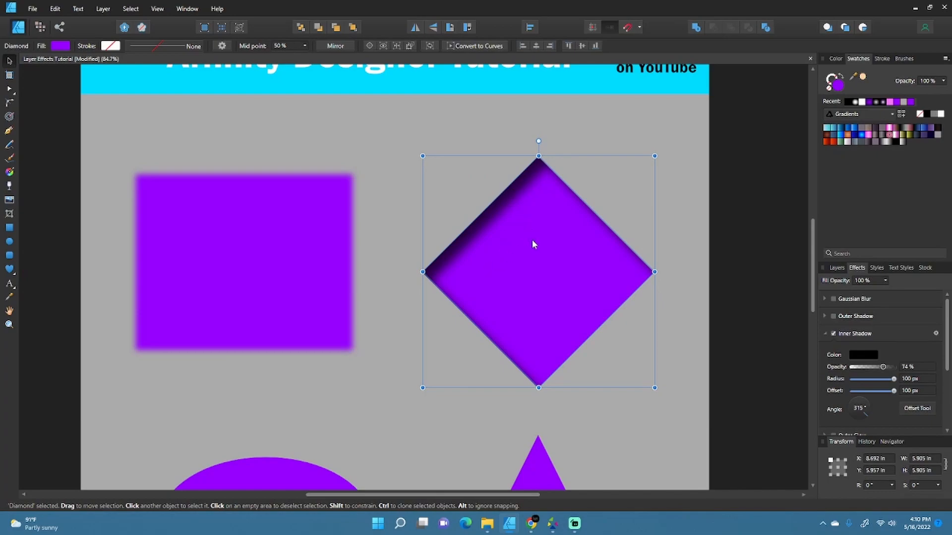
scroll(554, 288, up, 2)
drag(891, 391, 837, 394)
Set the diamond's inner shadow radius to 200 px.
click(912, 380)
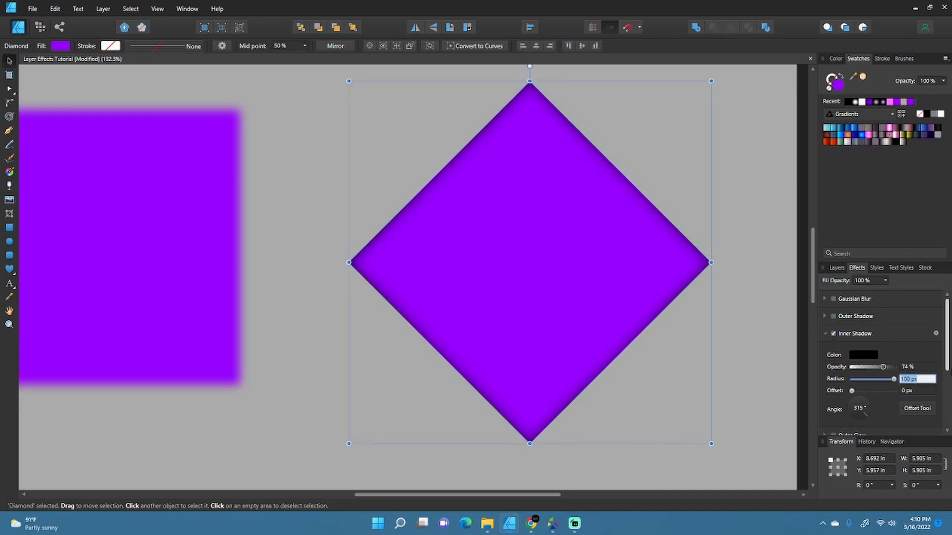
text(200)
key(Return)
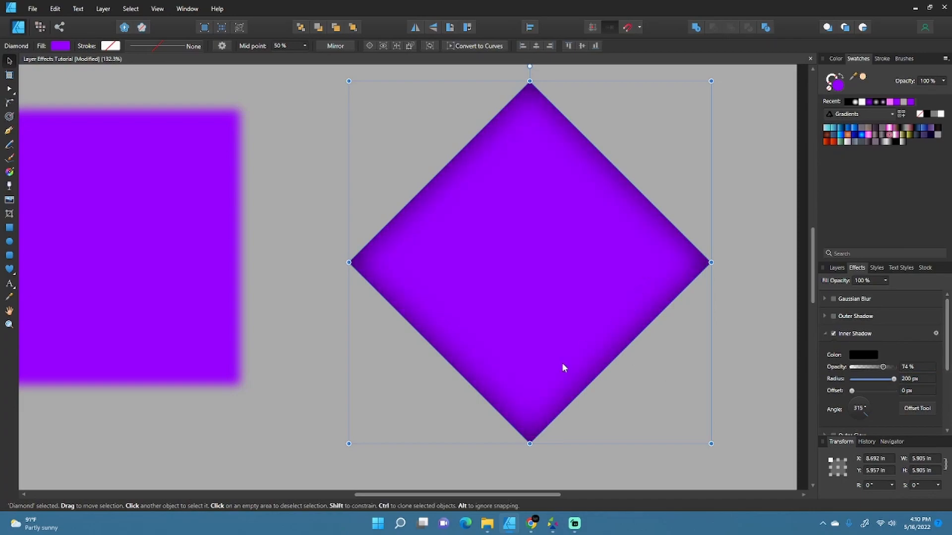
scroll(543, 297, down, 6)
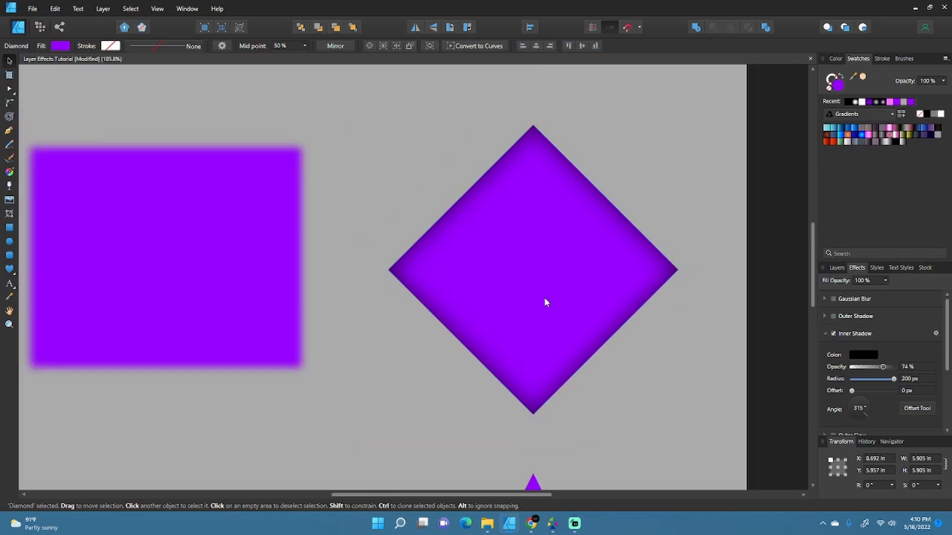
Change the diamond's inner shadow colour from black to a bright pinkish red.
scroll(573, 331, up, 6)
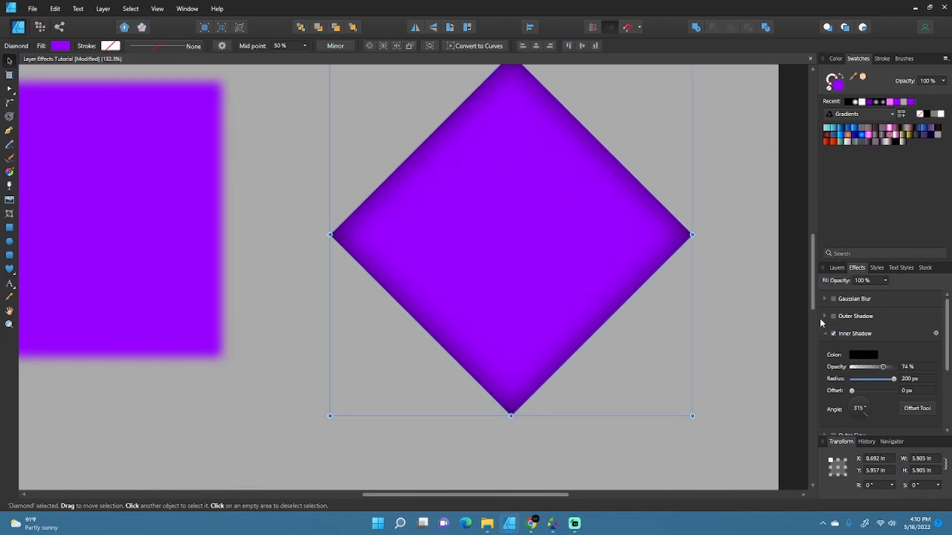
click(861, 356)
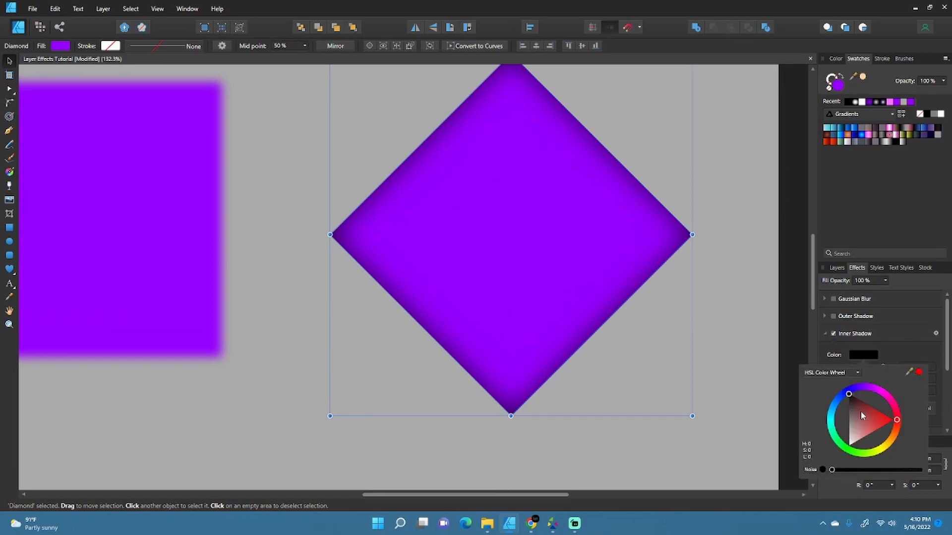
mouse_move(900, 418)
mouse_down()
mouse_move(889, 400)
mouse_move(895, 404)
mouse_up()
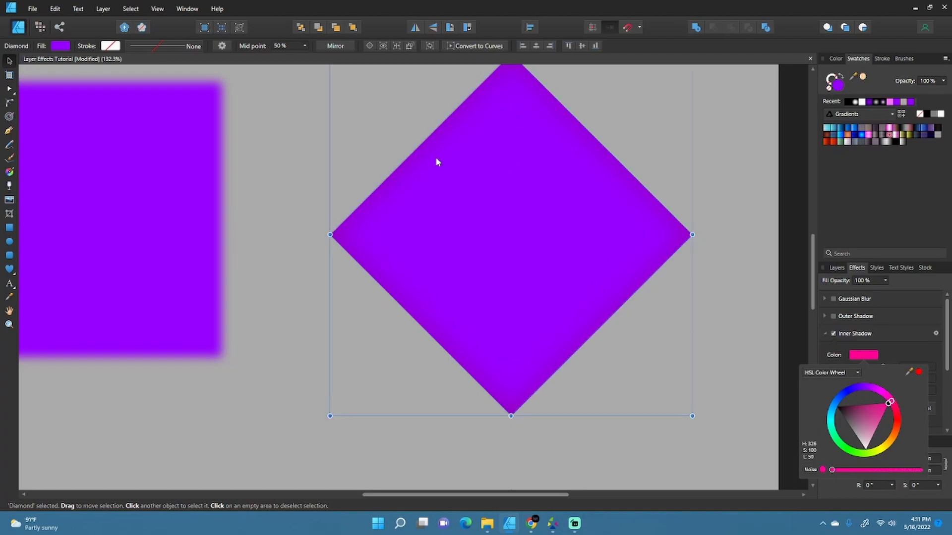
scroll(602, 261, down, 1)
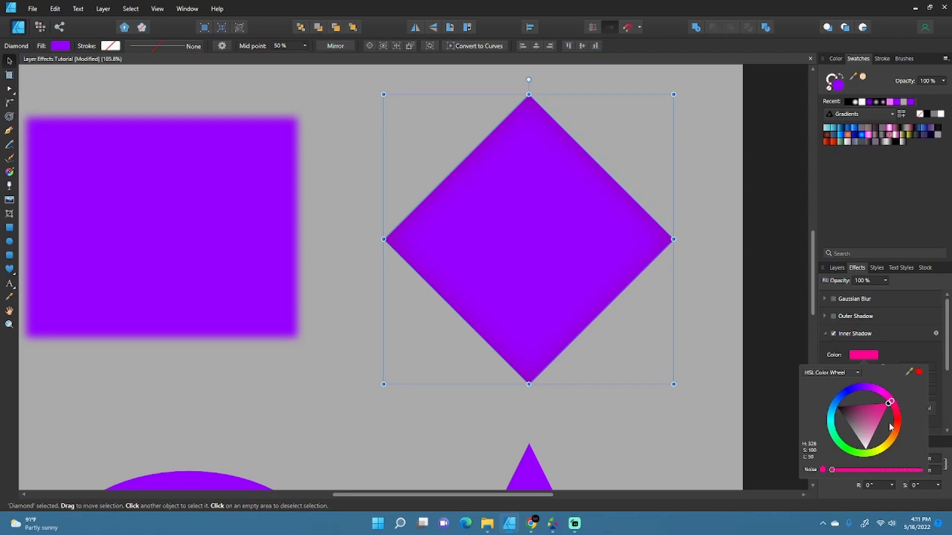
mouse_move(891, 403)
mouse_down()
mouse_move(890, 424)
mouse_move(845, 449)
mouse_move(887, 426)
mouse_move(849, 394)
mouse_move(877, 418)
mouse_move(845, 449)
mouse_move(845, 434)
mouse_move(843, 443)
mouse_move(855, 439)
mouse_move(850, 456)
mouse_move(891, 406)
mouse_up()
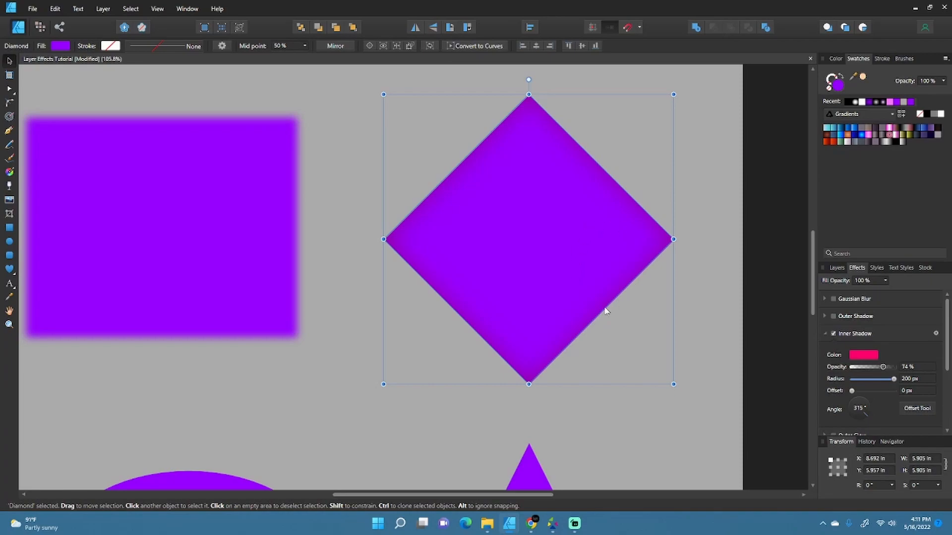
scroll(613, 306, down, 1)
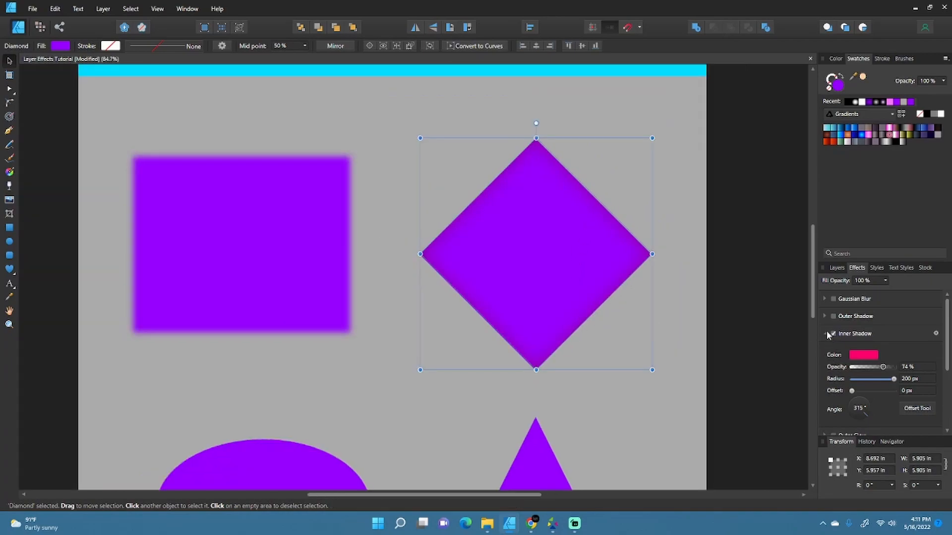
Turn on a white Outer Glow for the diamond at 100% opacity with a radius of 100 px.
click(825, 333)
key(space)
drag(611, 319, 620, 292)
click(863, 352)
scroll(596, 253, up, 1)
key(space)
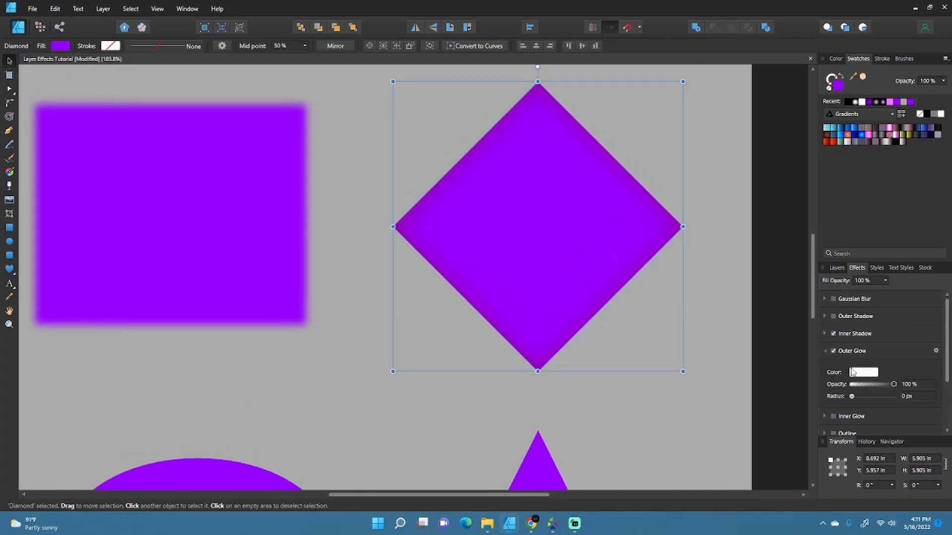
key(space)
drag(684, 272, 674, 291)
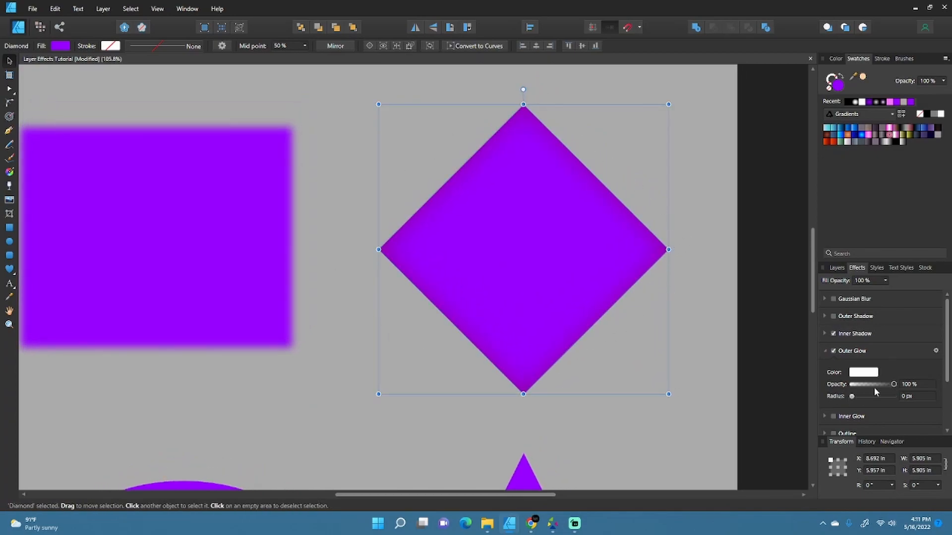
key(space)
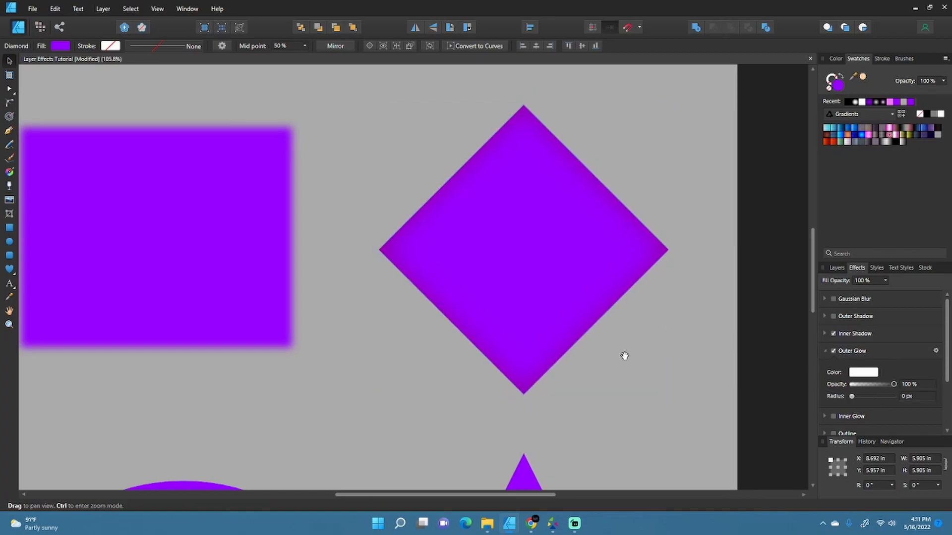
drag(624, 352, 610, 331)
drag(852, 402, 897, 403)
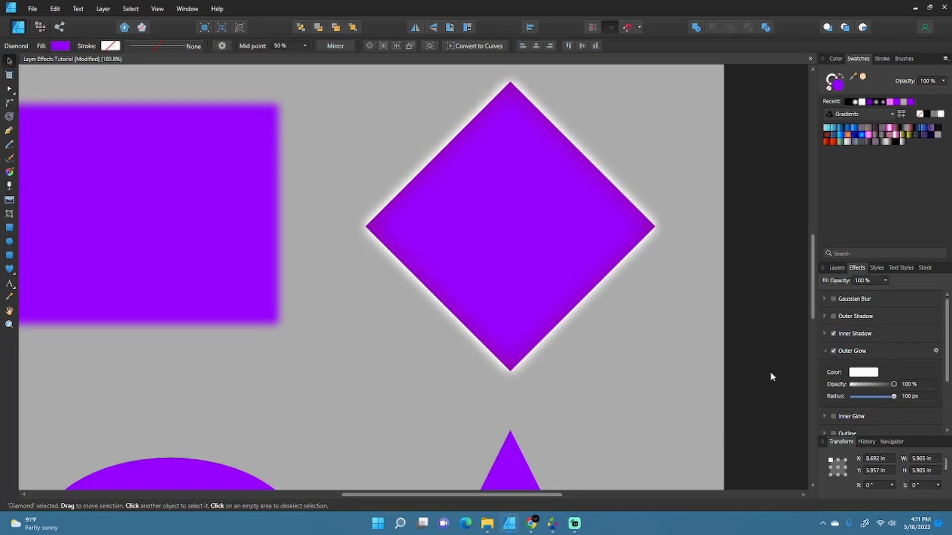
Inspect the glow around the diamond up close and set its Outer Glow radius to 200 px.
scroll(600, 244, up, 2)
drag(587, 255, 632, 344)
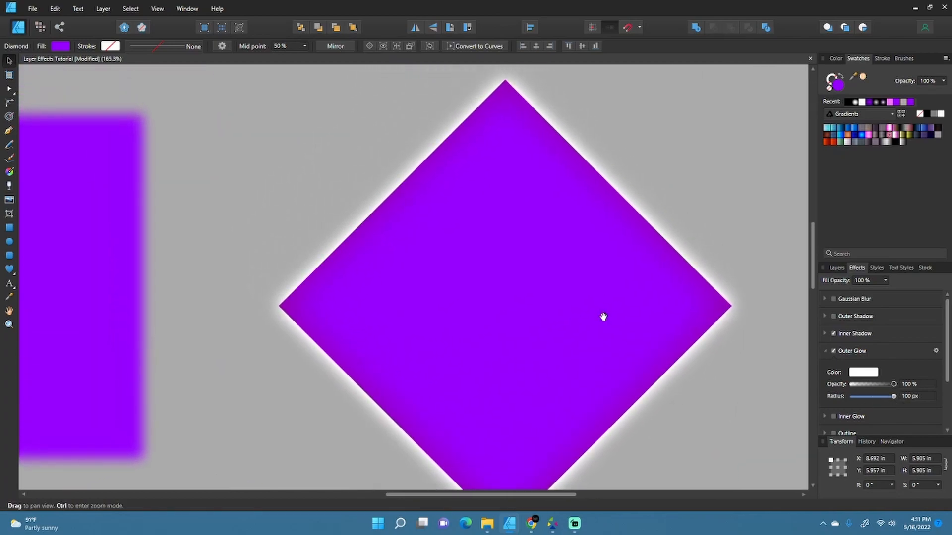
scroll(708, 323, down, 2)
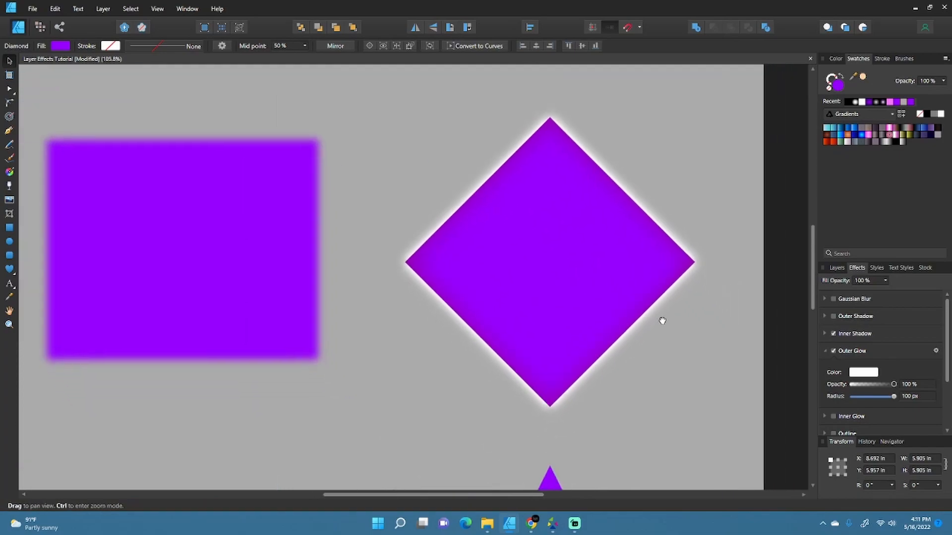
scroll(684, 325, down, 1)
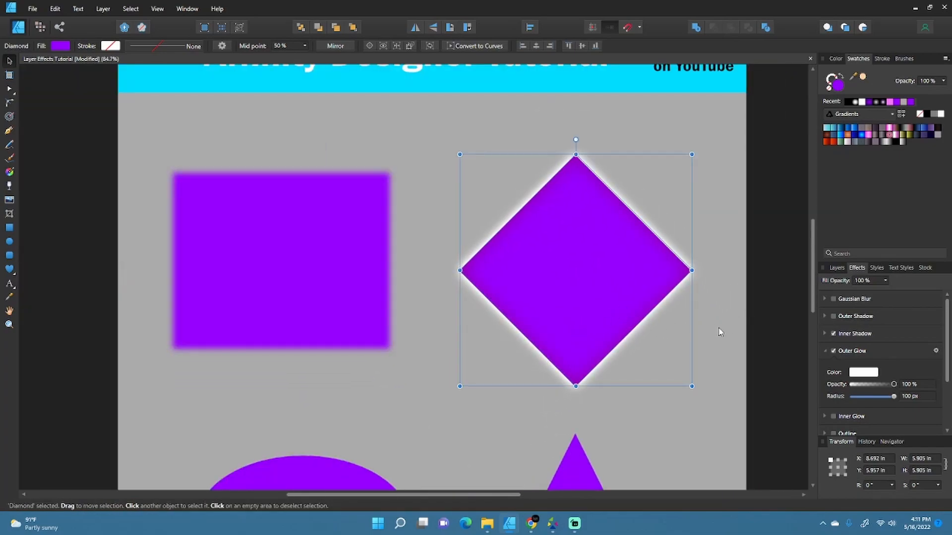
scroll(630, 302, up, 2)
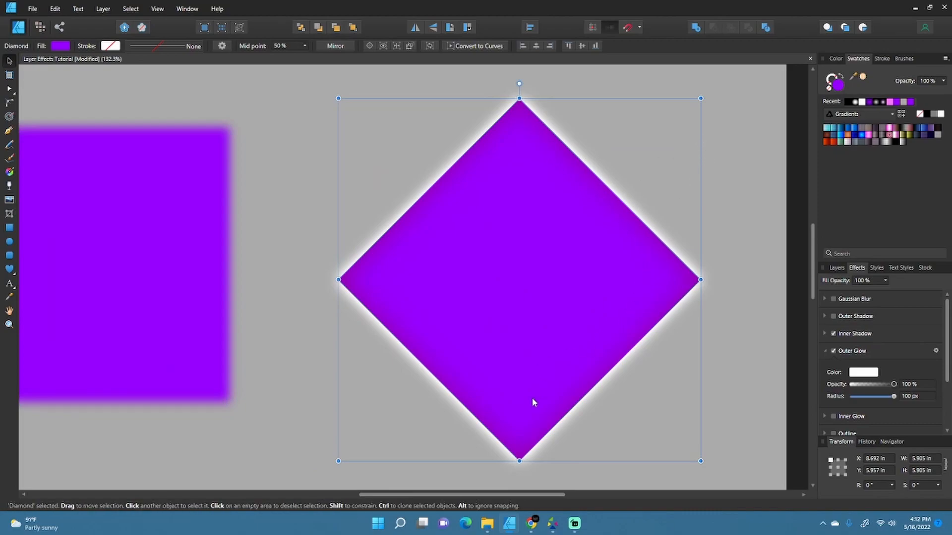
scroll(641, 319, down, 2)
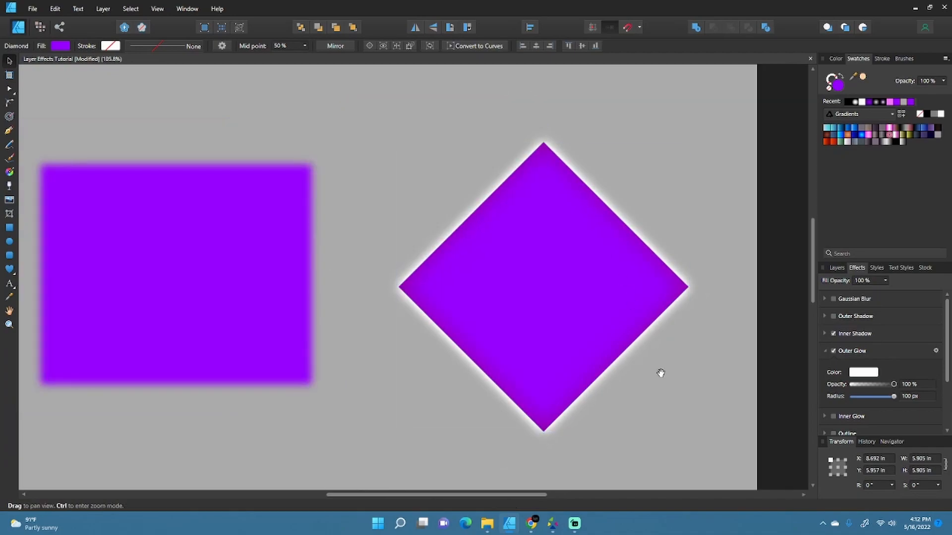
click(905, 396)
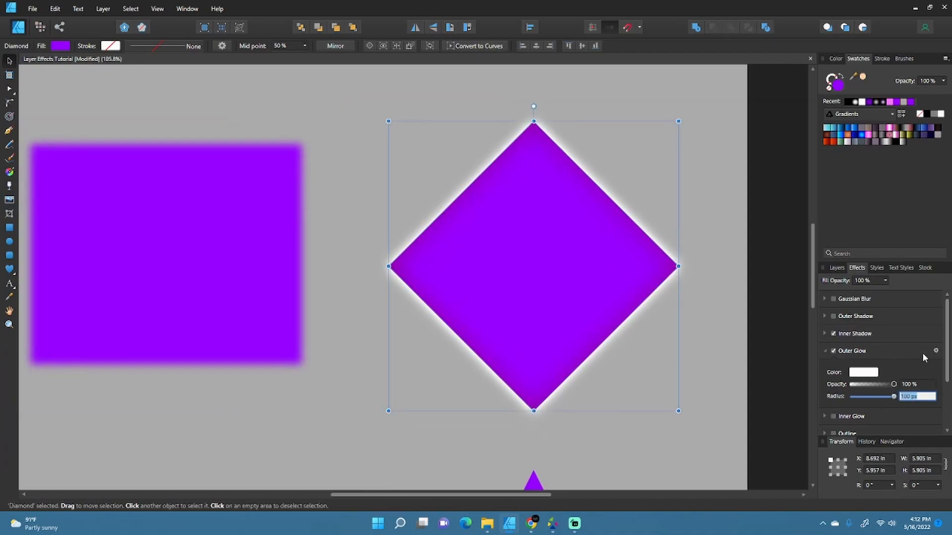
text(200)
key(Return)
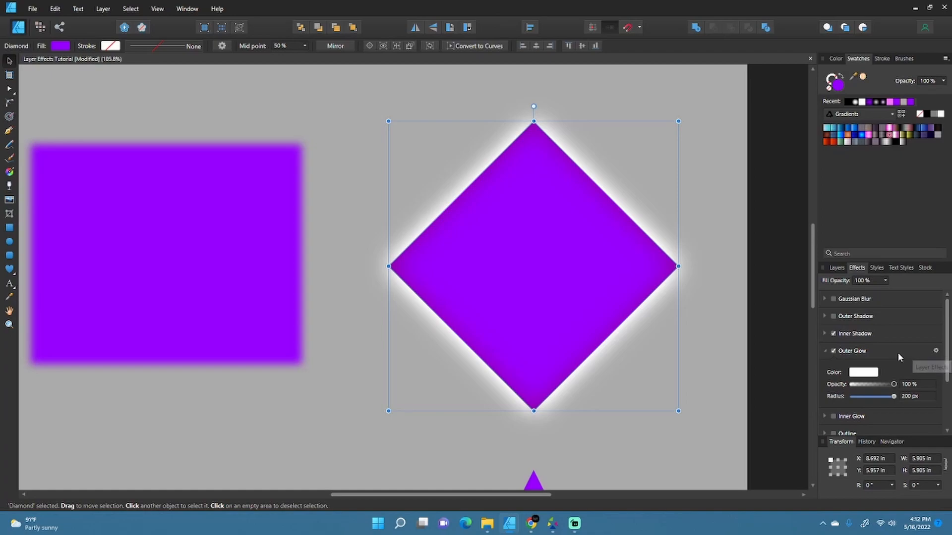
Open the Outer Glow's full Layer Effects settings and move the dialog clear of the diamond.
click(935, 352)
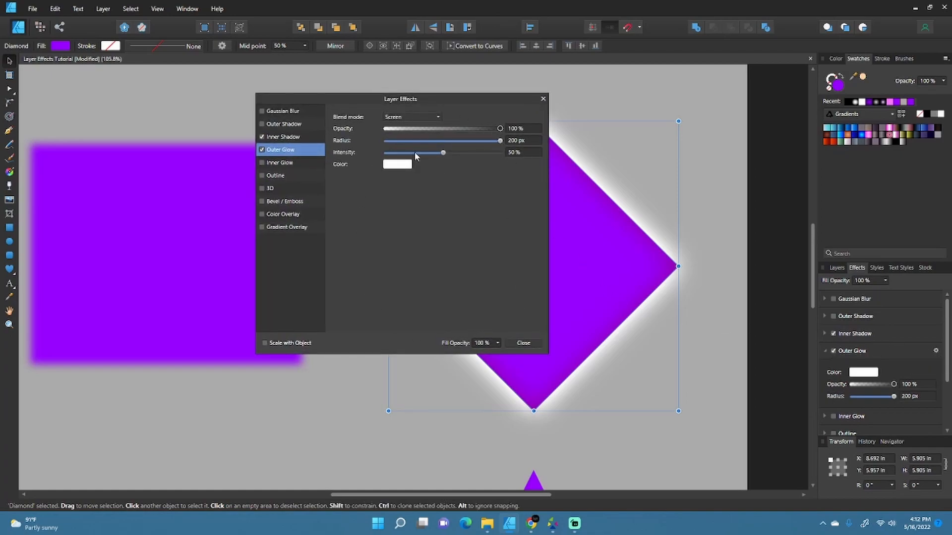
drag(438, 97, 263, 102)
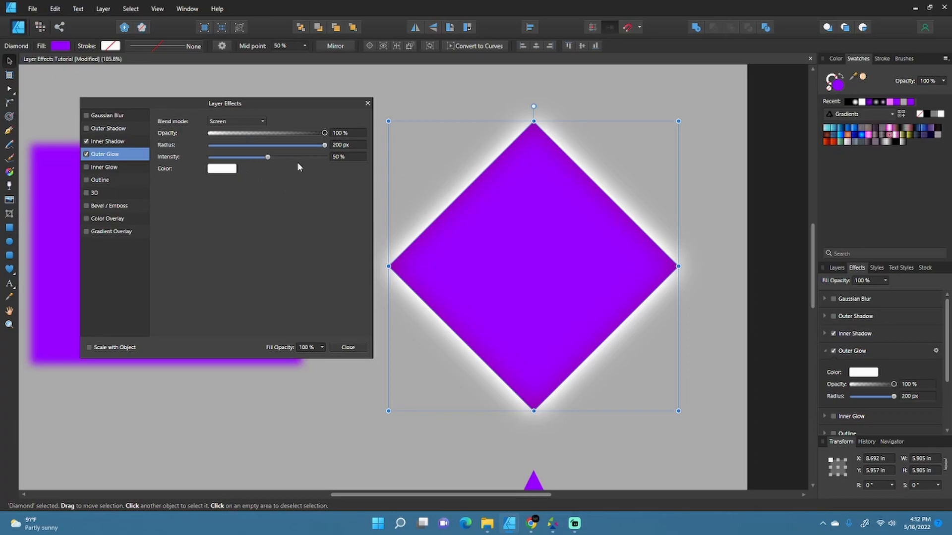
drag(291, 108, 297, 119)
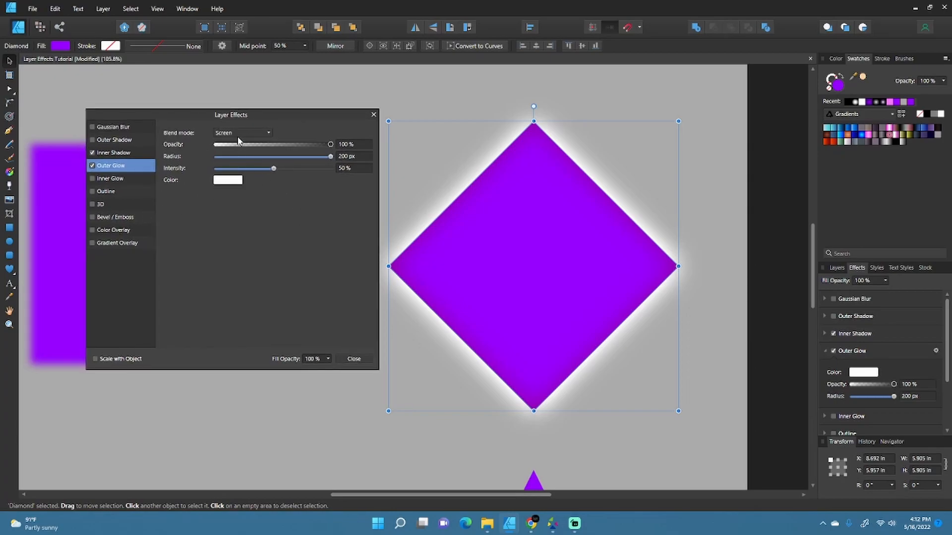
Try the Overlay and Soft Light blend modes on the diamond's Outer Glow.
click(267, 134)
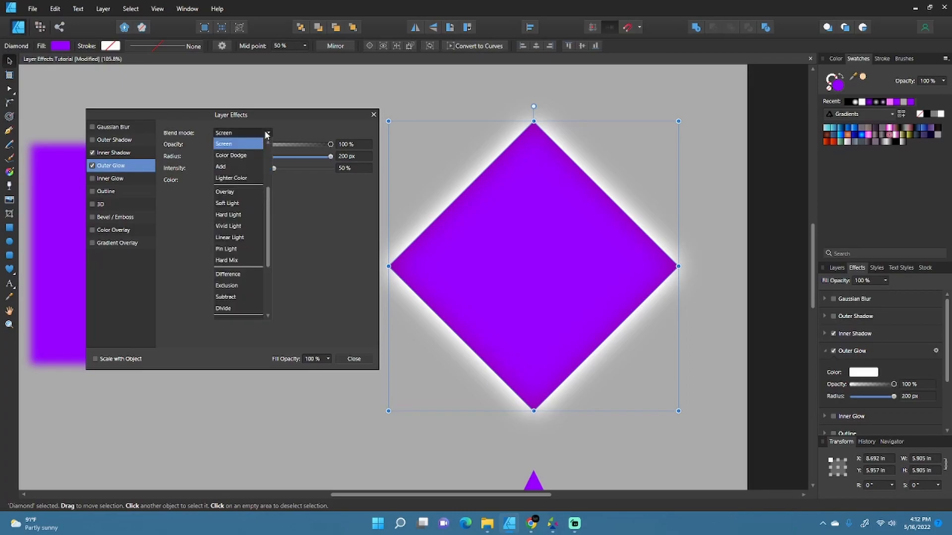
click(239, 192)
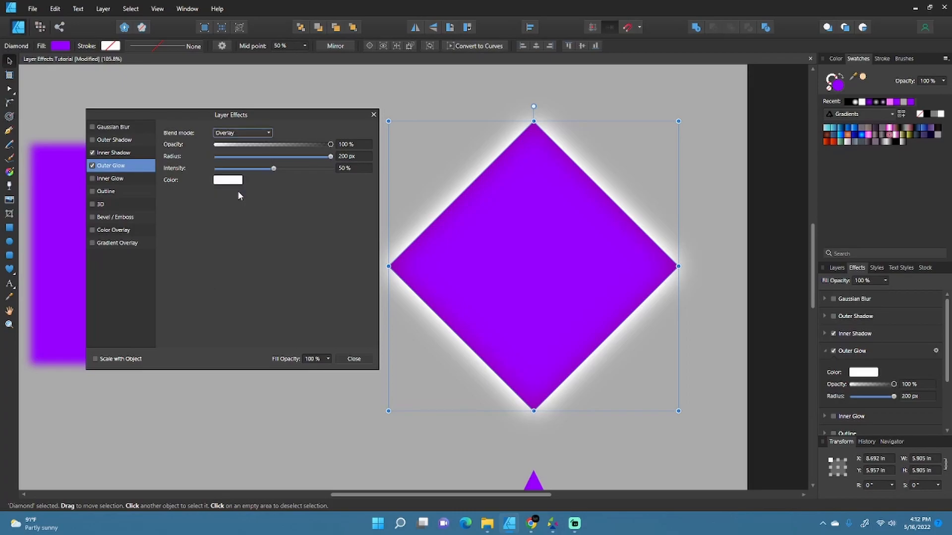
click(253, 133)
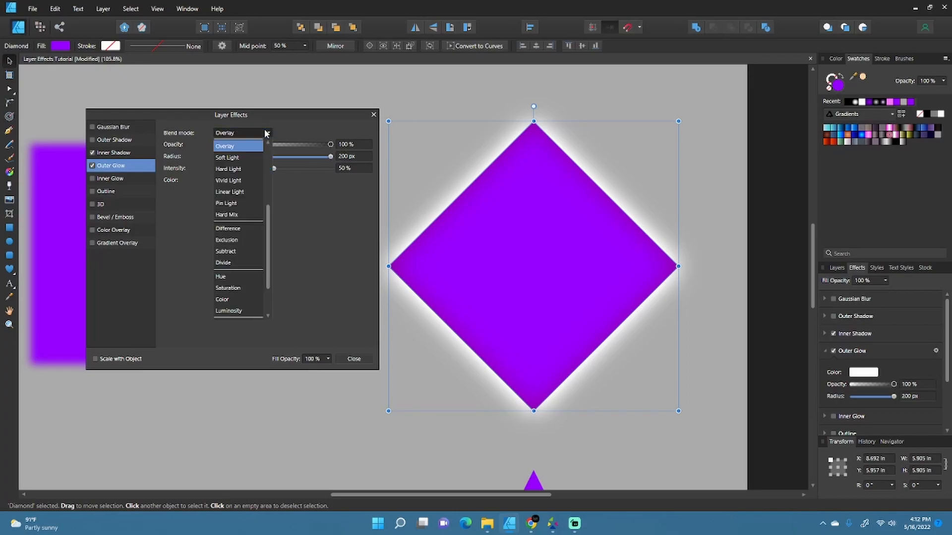
click(239, 158)
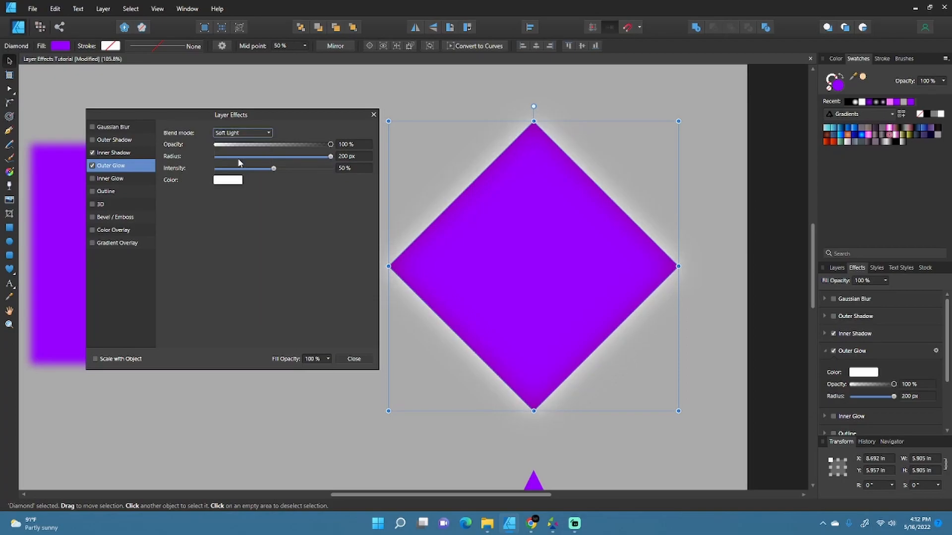
click(254, 134)
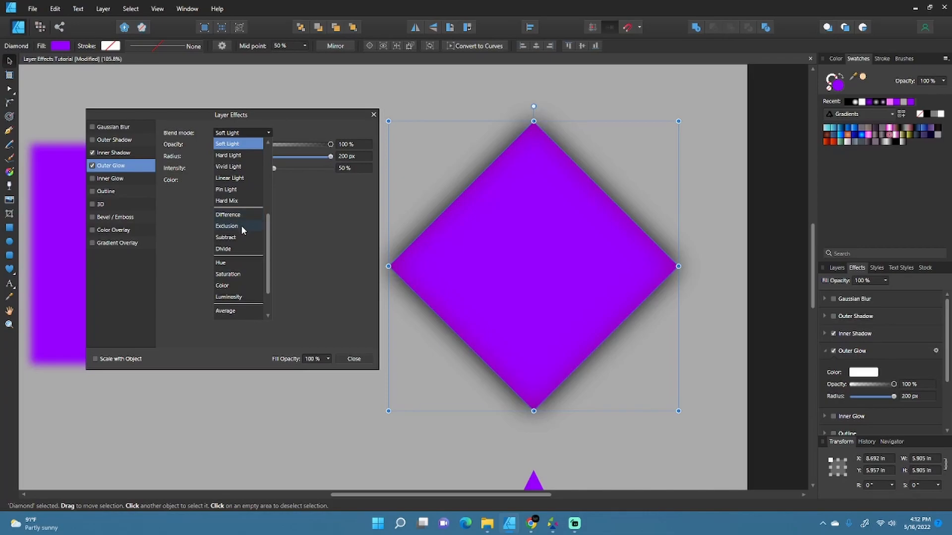
scroll(235, 182, up, 3)
click(238, 193)
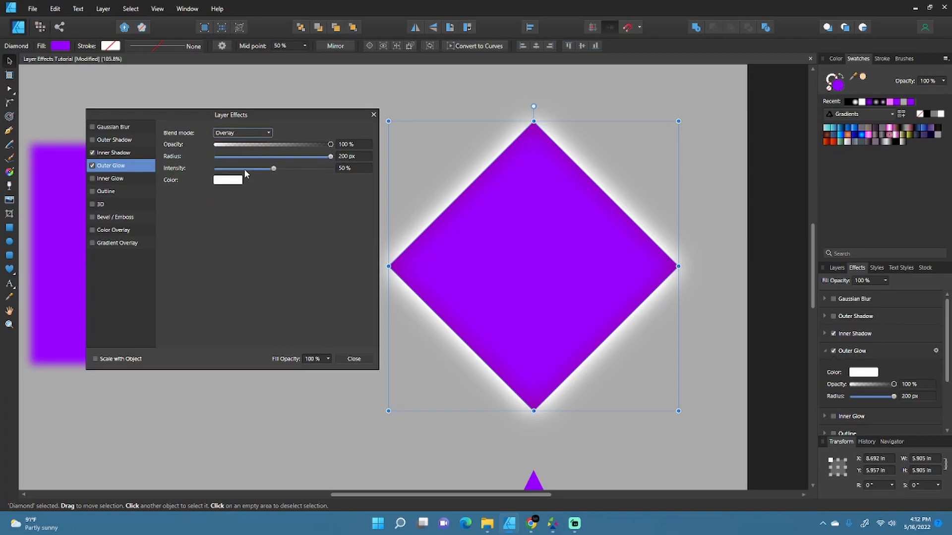
Set the diamond's Outer Glow blend mode to Screen and close the Layer Effects settings.
click(243, 132)
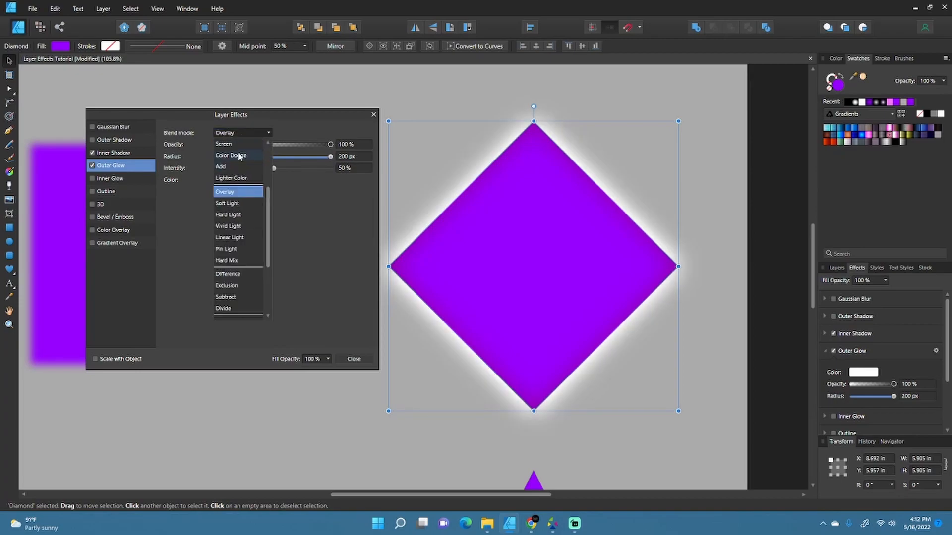
click(236, 144)
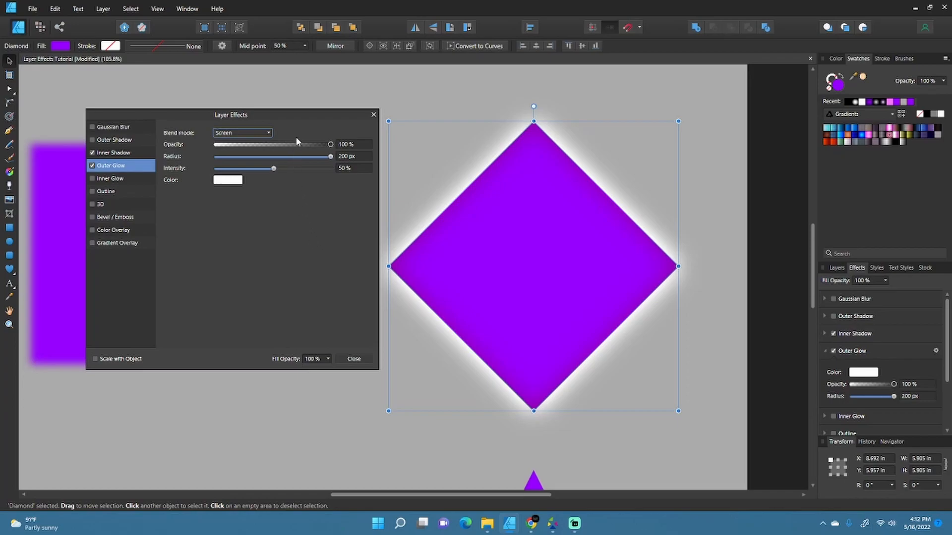
drag(297, 117, 297, 106)
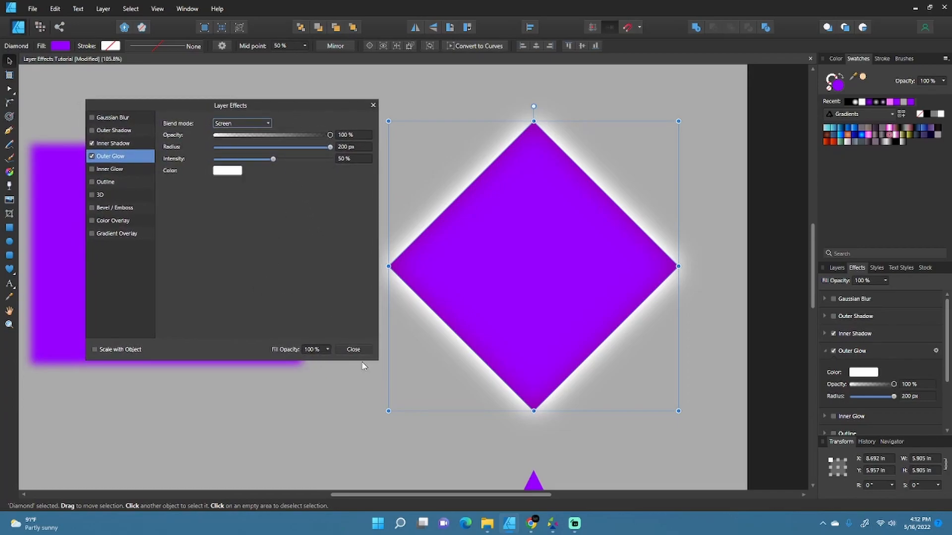
click(354, 350)
Select the ellipse in the group of purple shapes and bring up its effects.
scroll(541, 406, down, 5)
scroll(542, 406, left, 3)
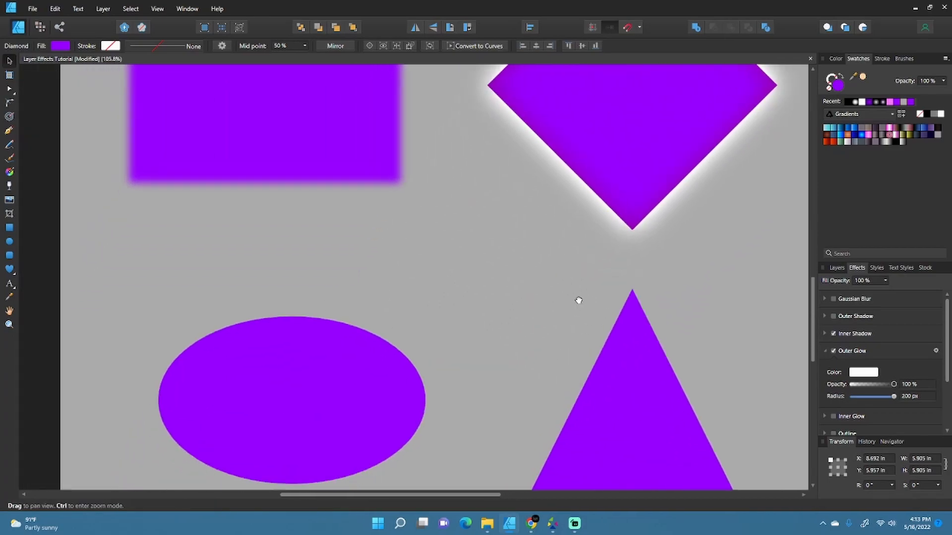
click(837, 268)
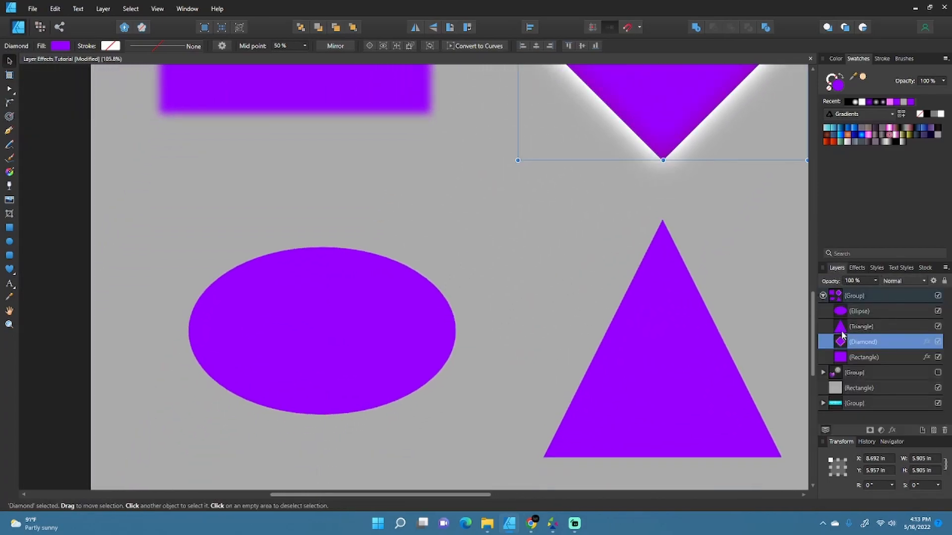
click(865, 312)
click(856, 268)
scroll(385, 323, down, 2)
scroll(385, 322, left, 2)
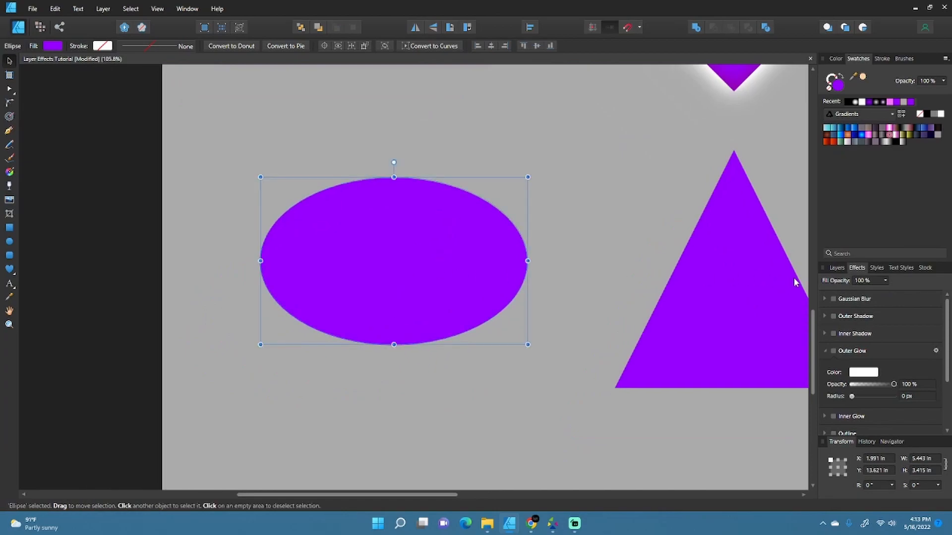
Turn on Inner Glow for the ellipse and change the glow colour from white to bright cyan.
click(825, 350)
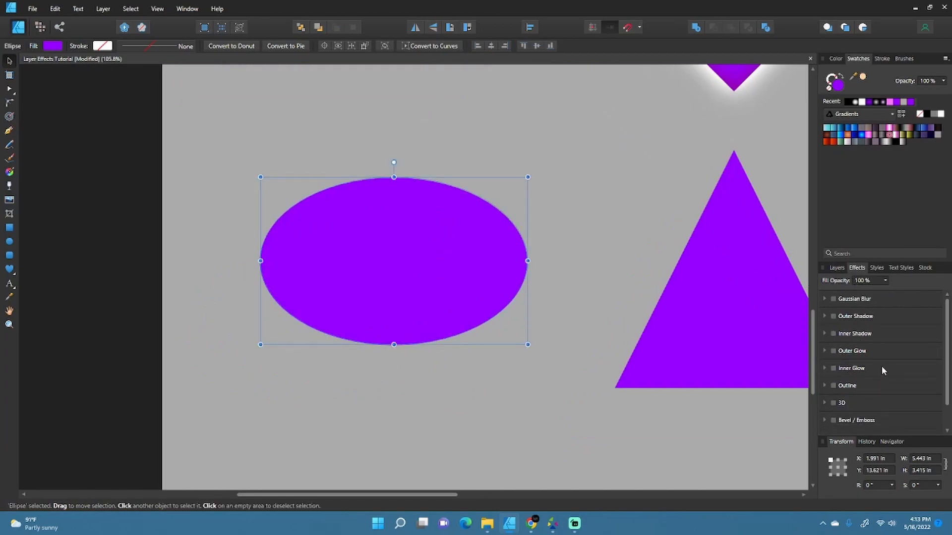
scroll(872, 360, down, 1)
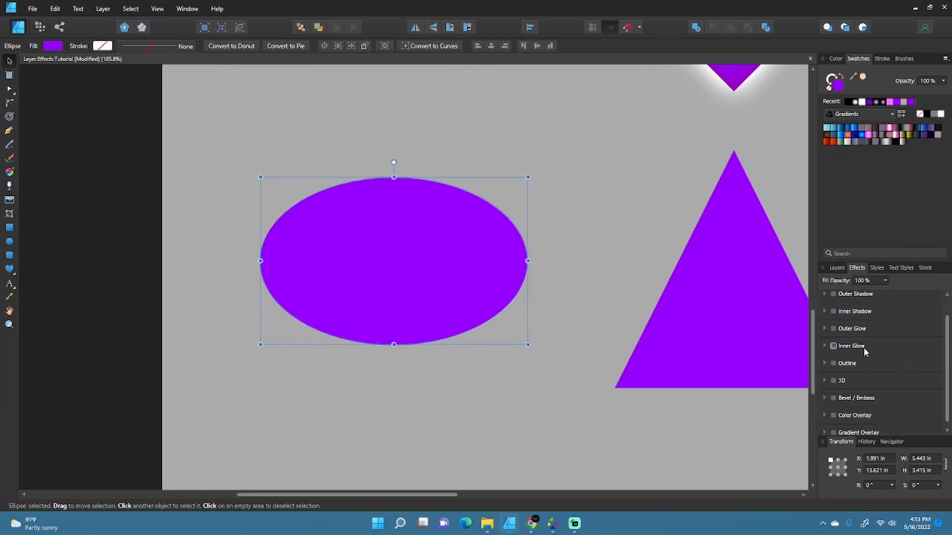
click(860, 347)
scroll(937, 342, down, 1)
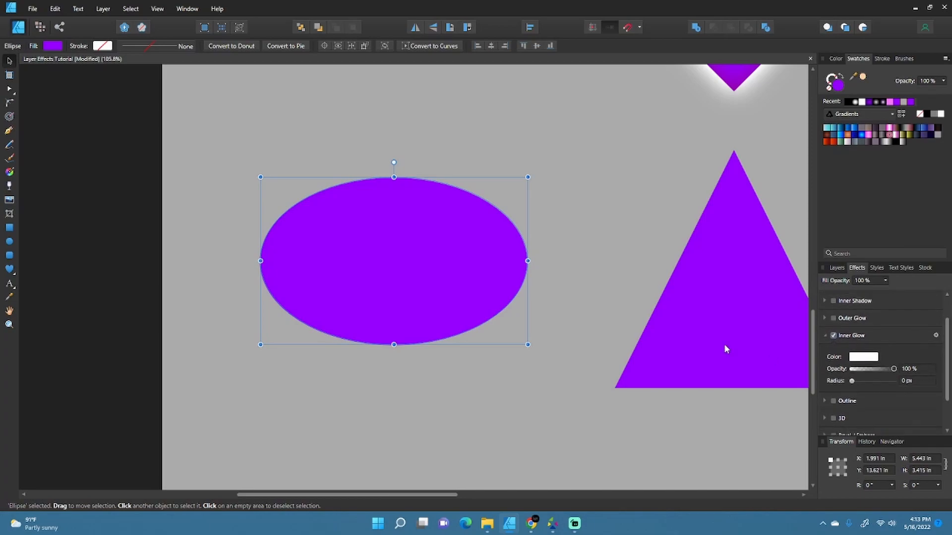
scroll(501, 286, up, 2)
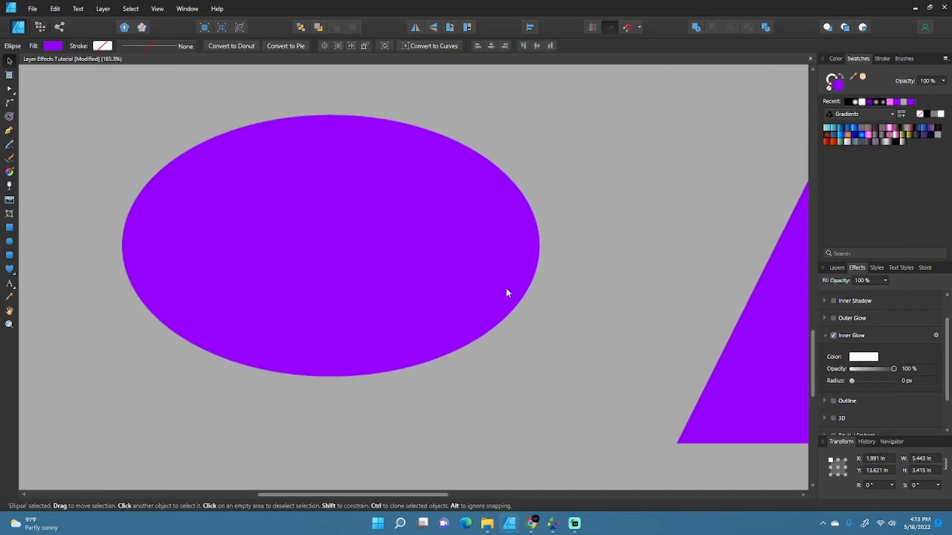
click(865, 358)
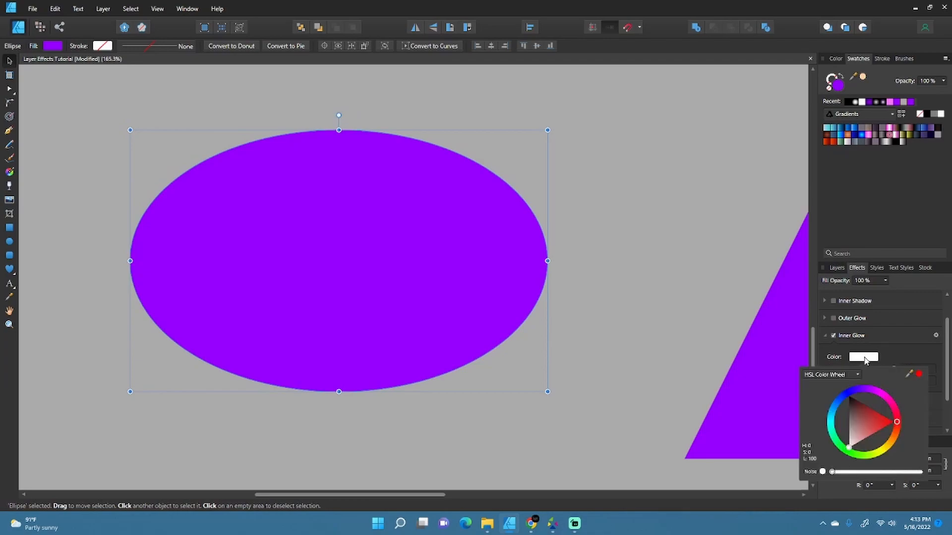
drag(835, 435, 830, 422)
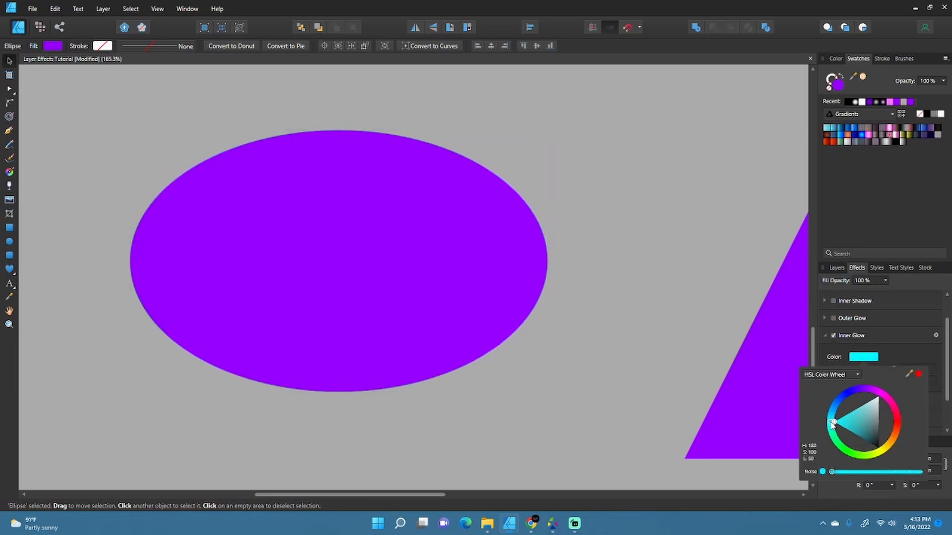
click(886, 362)
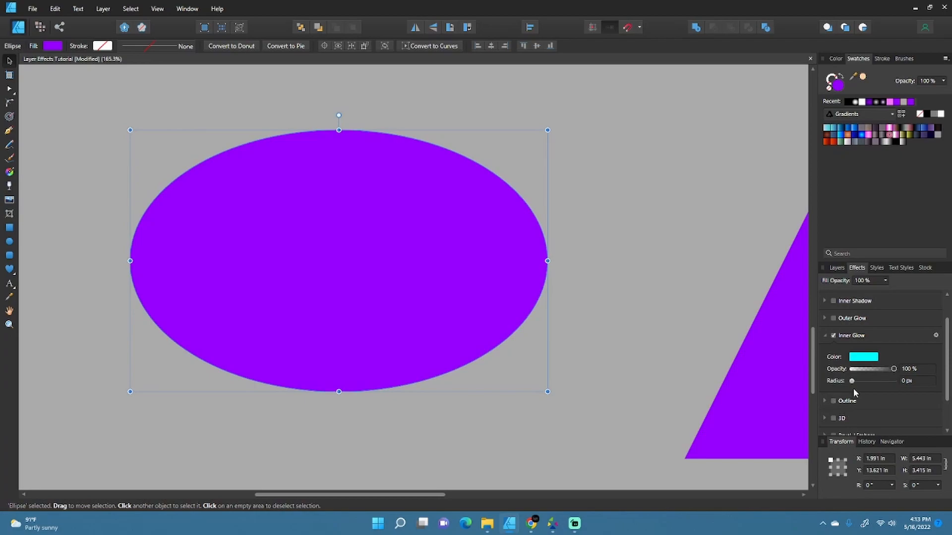
Set the radius of the ellipse's Inner Glow to 200 px.
drag(852, 382, 916, 376)
click(911, 384)
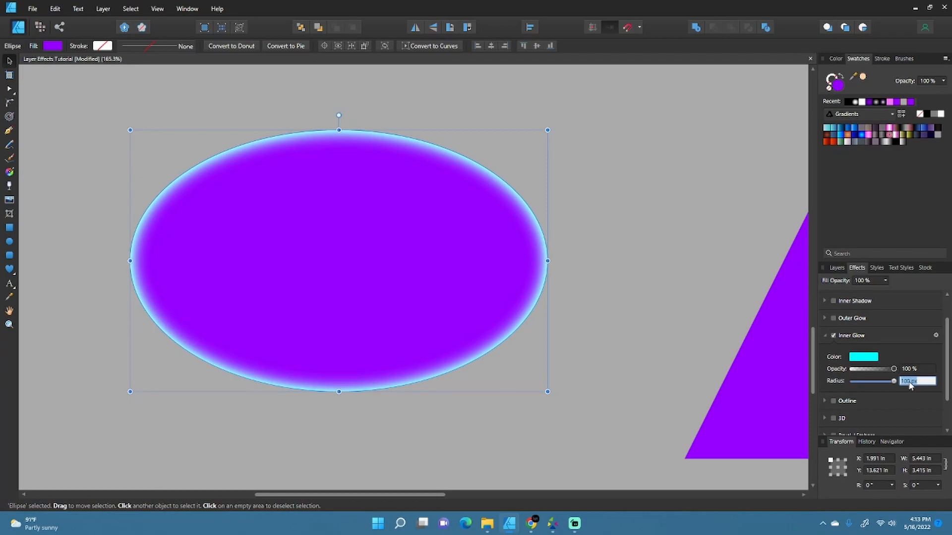
text(2)
key(Return)
Examine the ellipse's cyan inner glow up close and compare it with the effects on the other shapes.
scroll(436, 302, down, 5)
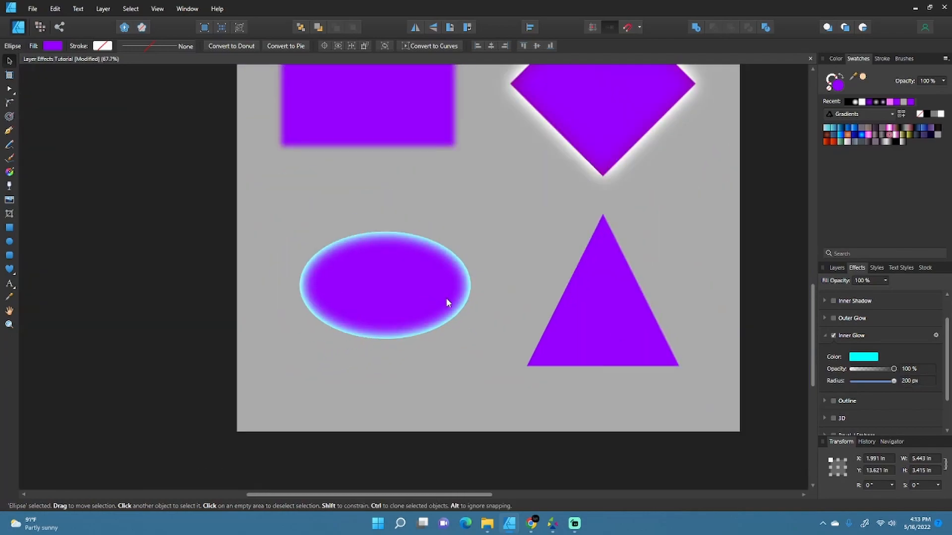
click(457, 310)
key(space)
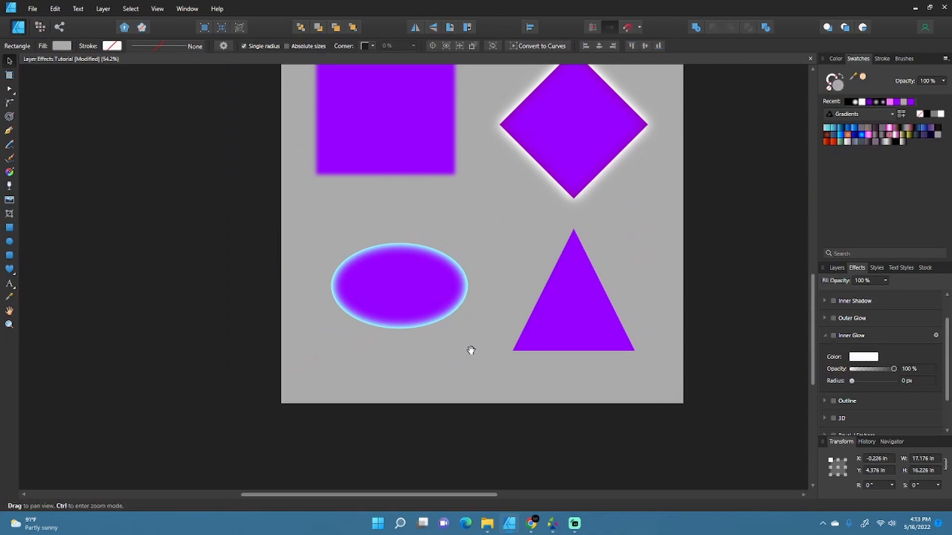
key(space)
drag(462, 243, 444, 305)
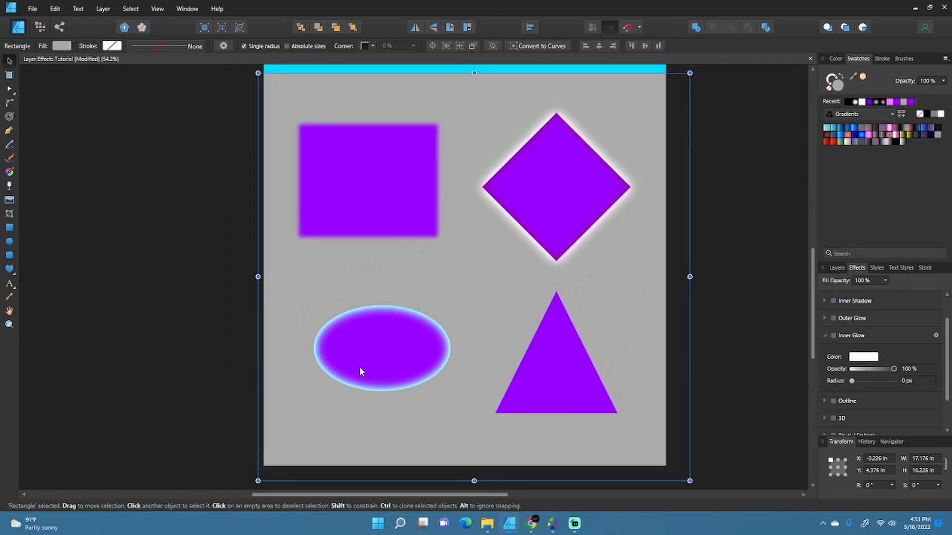
scroll(578, 188, up, 2)
key(space)
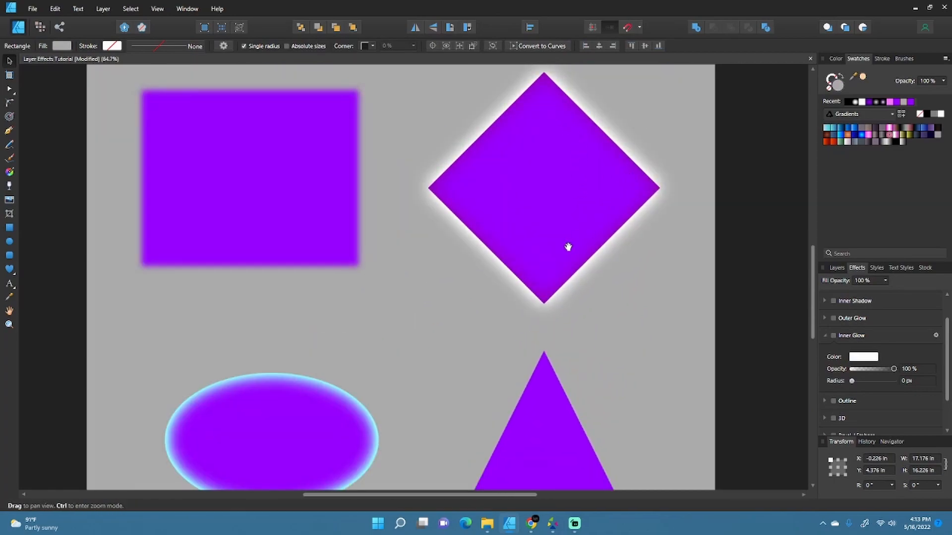
drag(320, 402, 391, 276)
scroll(268, 267, up, 2)
key(space)
drag(303, 291, 304, 209)
key(space)
drag(547, 294, 475, 261)
scroll(423, 218, down, 1)
key(space)
drag(424, 276, 441, 309)
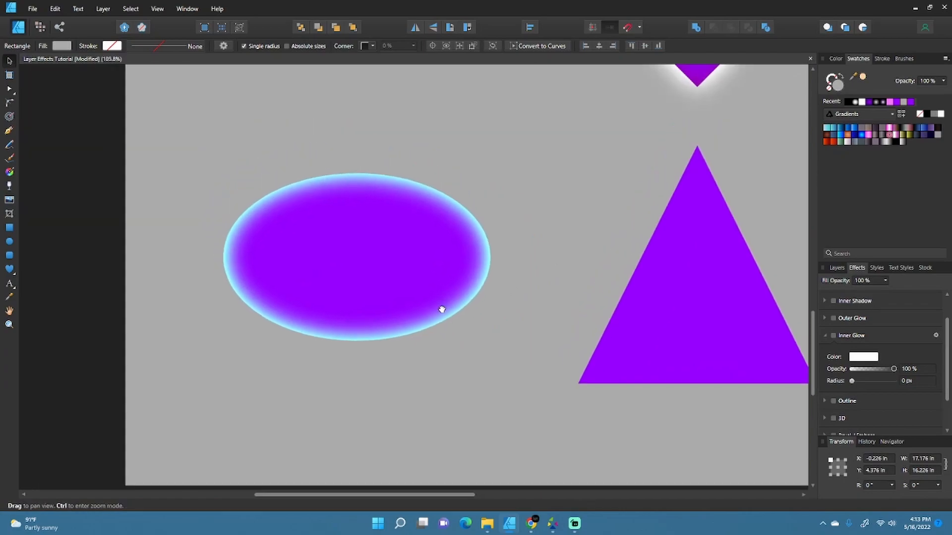
Select the group of purple shapes and turn on Outer Shadow for it.
click(432, 278)
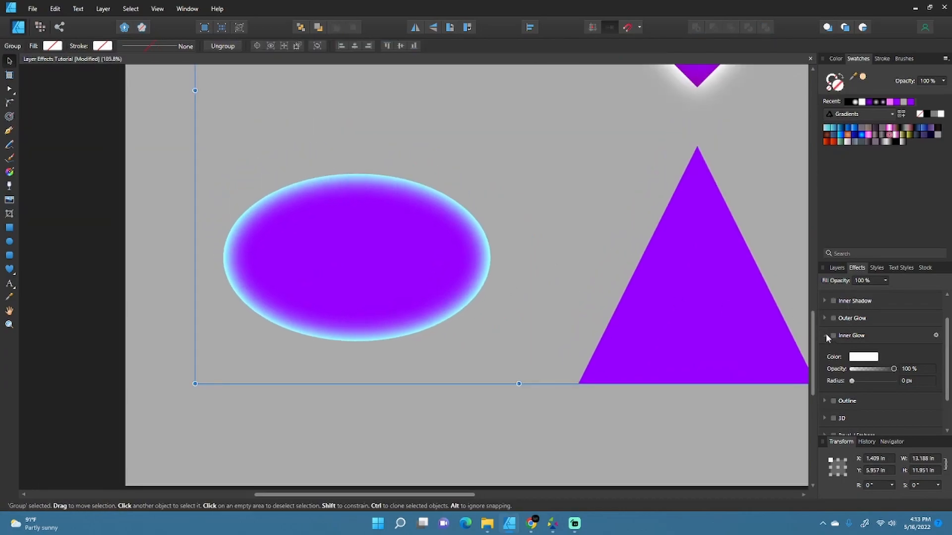
click(825, 336)
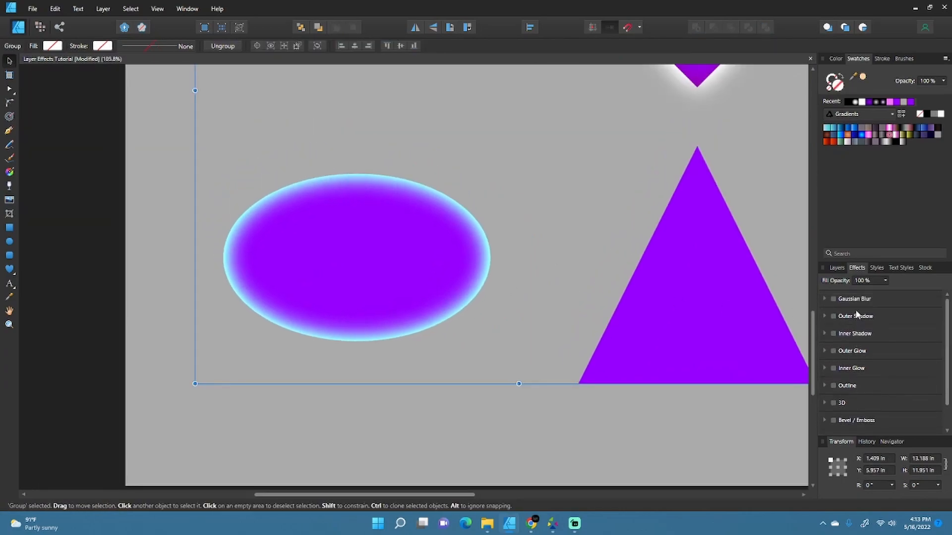
click(824, 316)
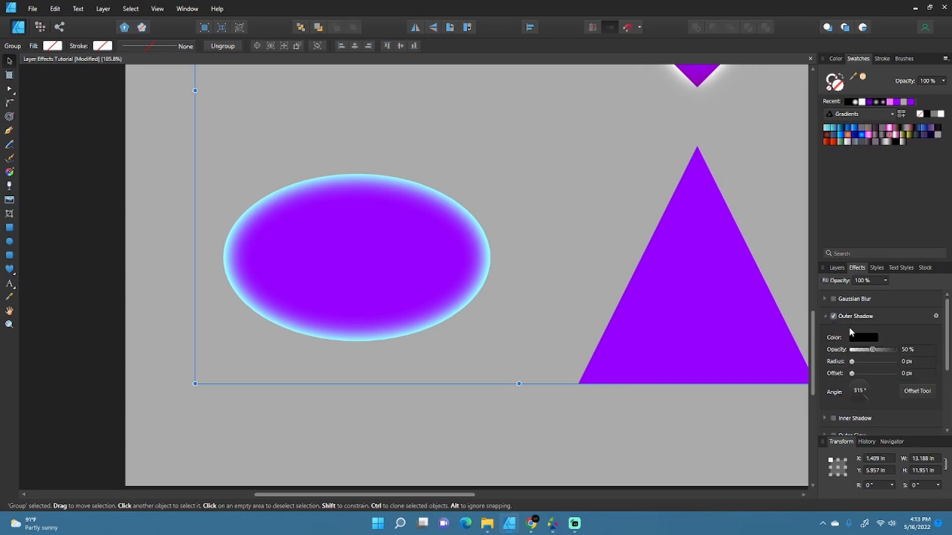
scroll(643, 257, down, 4)
scroll(643, 257, up, 2)
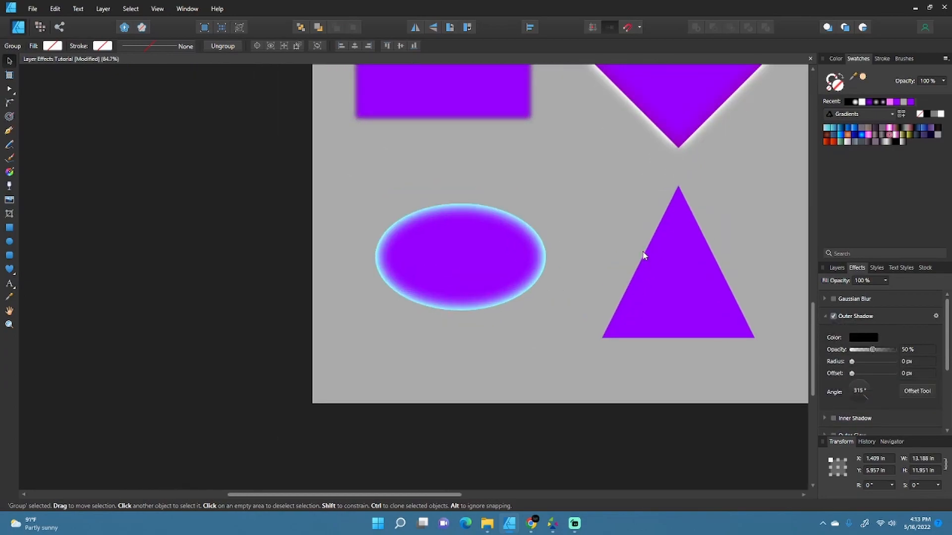
scroll(644, 257, up, 2)
Give the ellipse a black Outer Shadow with 61% opacity, 100 px radius, 46.5 px offset and a 225° angle.
click(837, 268)
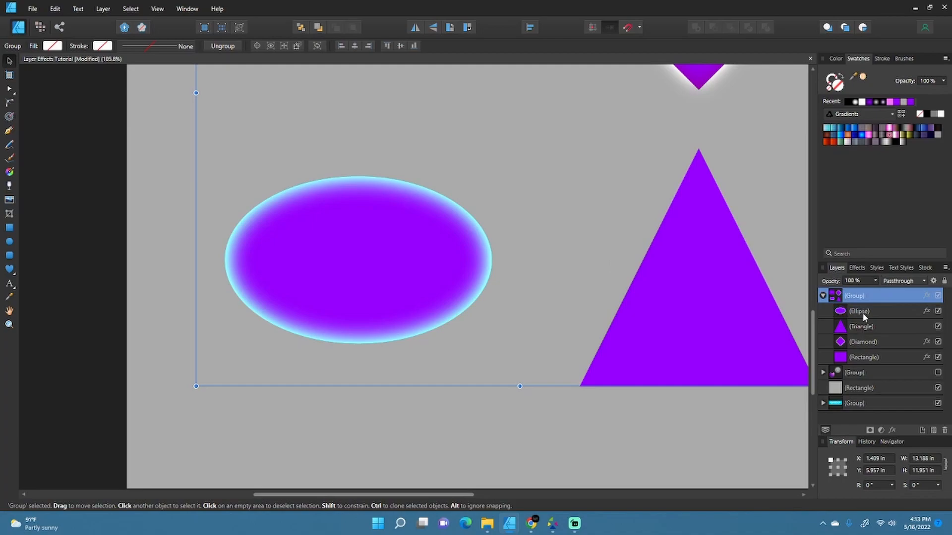
click(862, 312)
click(856, 267)
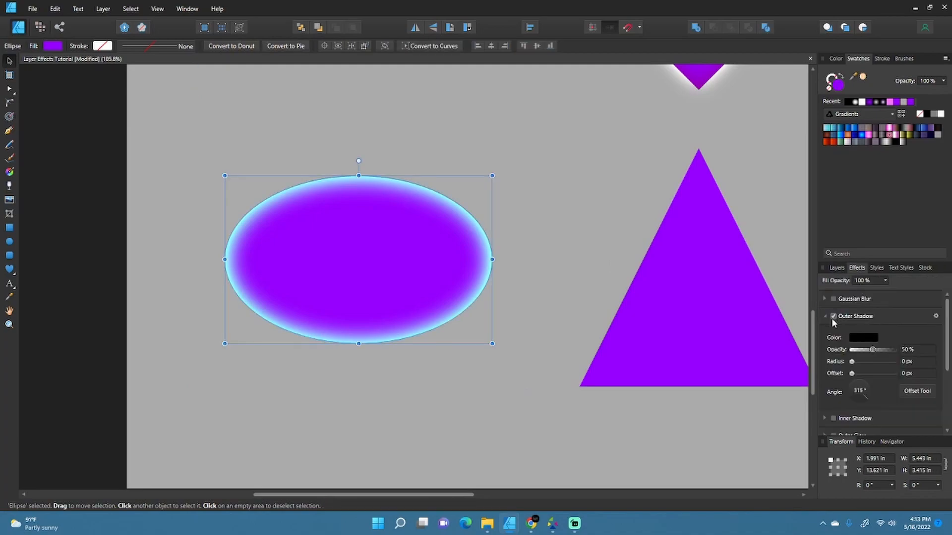
drag(873, 352, 852, 403)
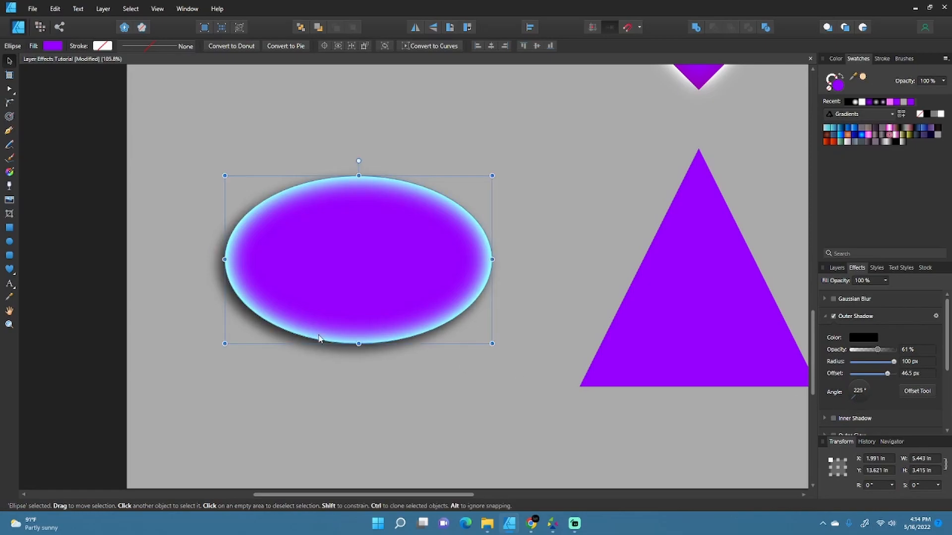
scroll(345, 307, up, 1)
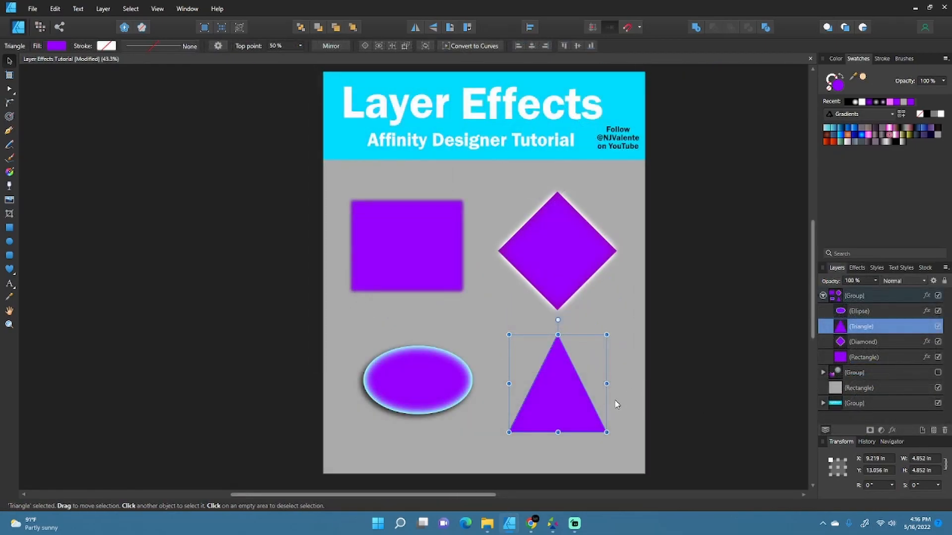
Try the Outline effect on the triangle, adjusting its radius, and turn the outline off.
drag(612, 412, 555, 347)
scroll(529, 344, up, 4)
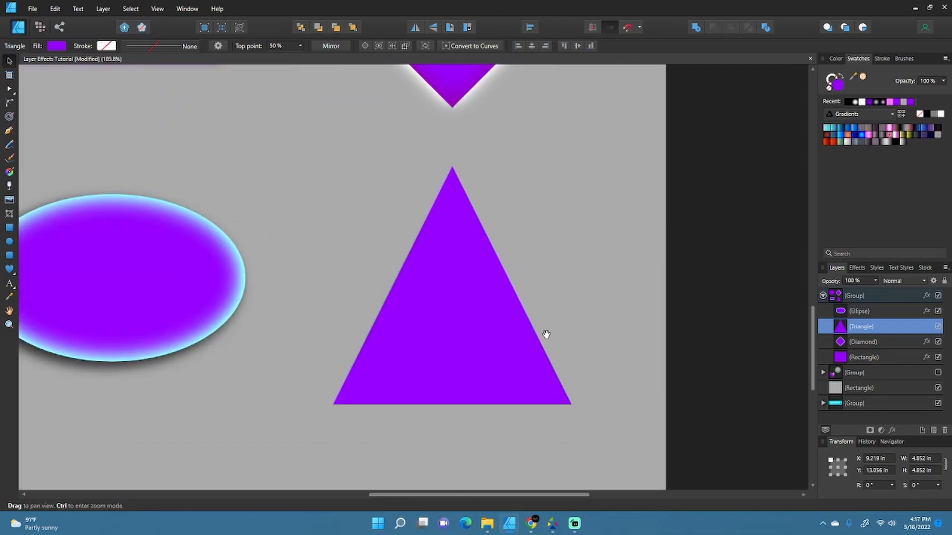
click(855, 268)
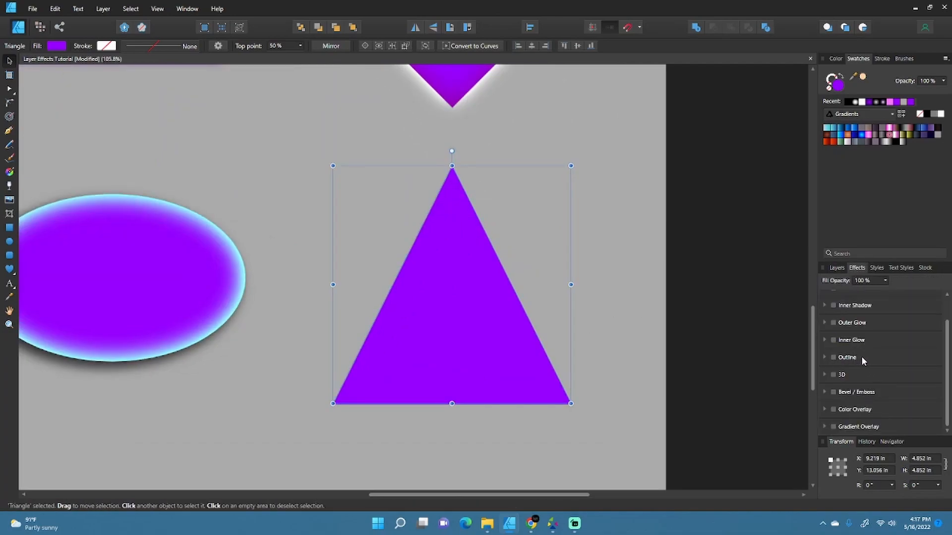
click(829, 357)
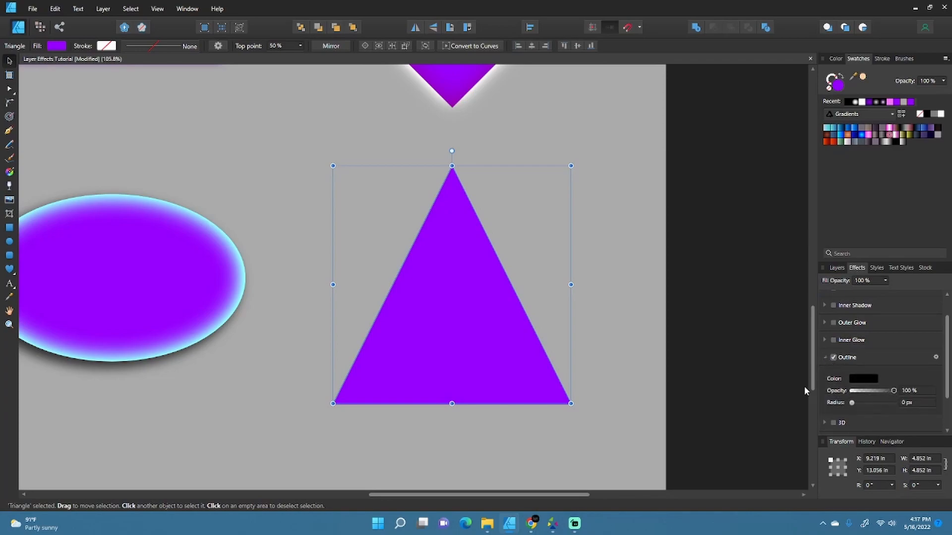
mouse_move(851, 404)
mouse_down()
mouse_move(897, 407)
mouse_move(867, 408)
mouse_move(886, 406)
mouse_move(883, 392)
mouse_move(869, 392)
mouse_move(893, 391)
mouse_move(860, 409)
mouse_move(888, 407)
mouse_move(846, 408)
mouse_up()
click(835, 357)
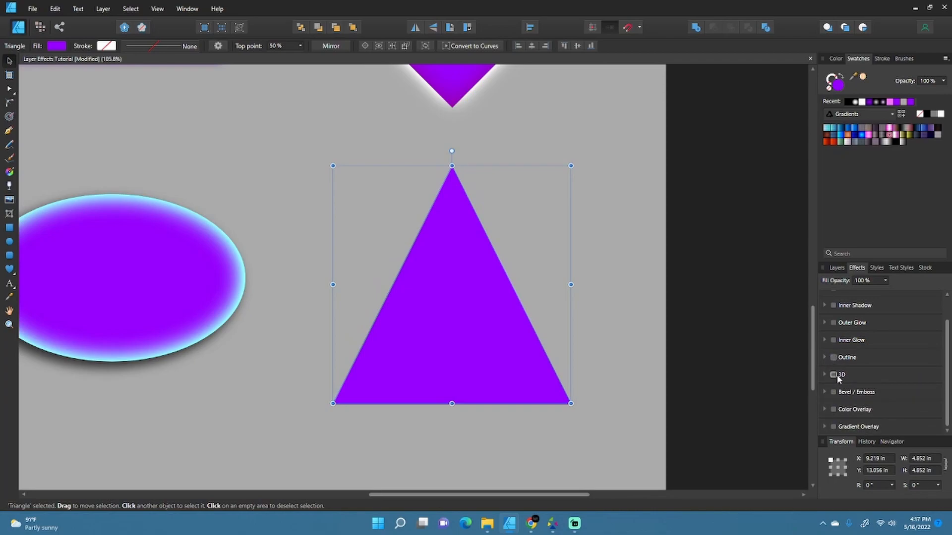
Turn on the 3D effect for the triangle with a radius of 44.5 px and open its detailed settings.
click(833, 375)
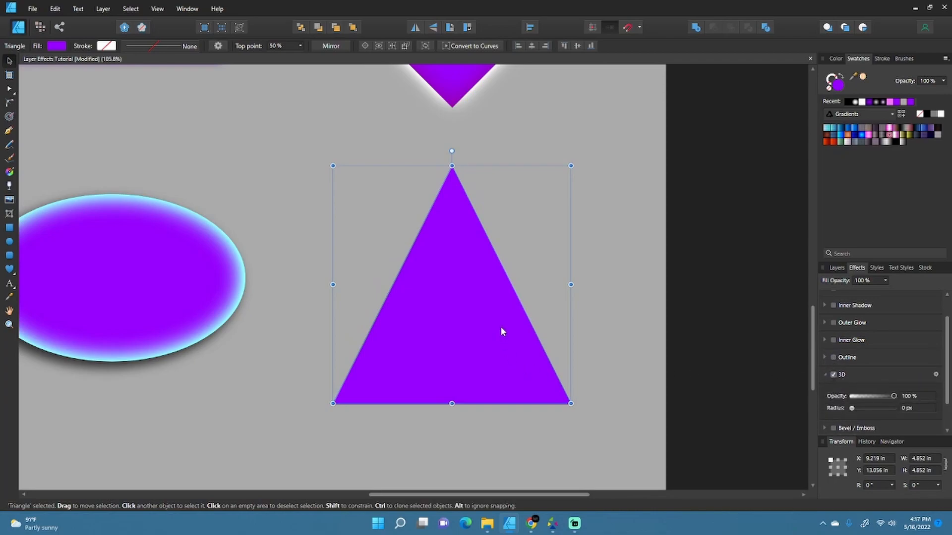
scroll(500, 327, up, 1)
drag(852, 410, 889, 407)
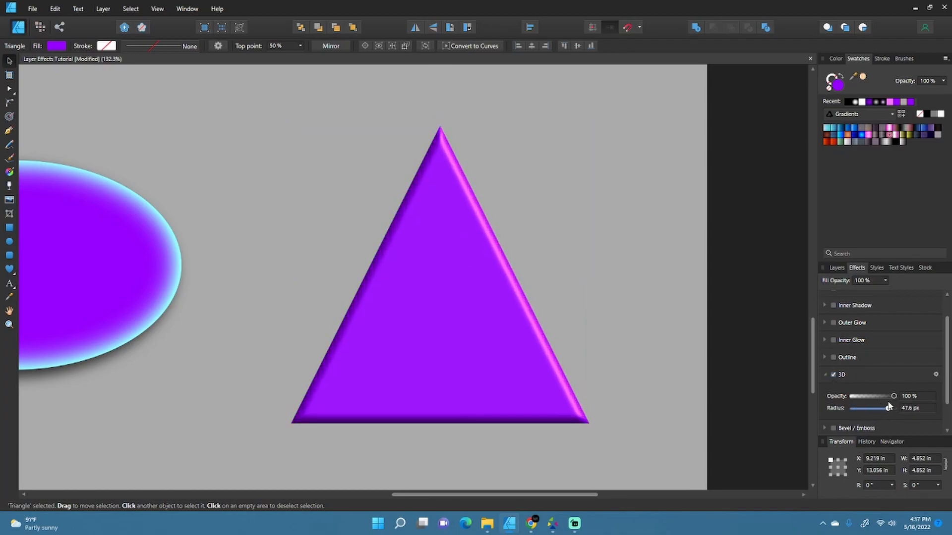
click(936, 375)
drag(292, 103, 257, 58)
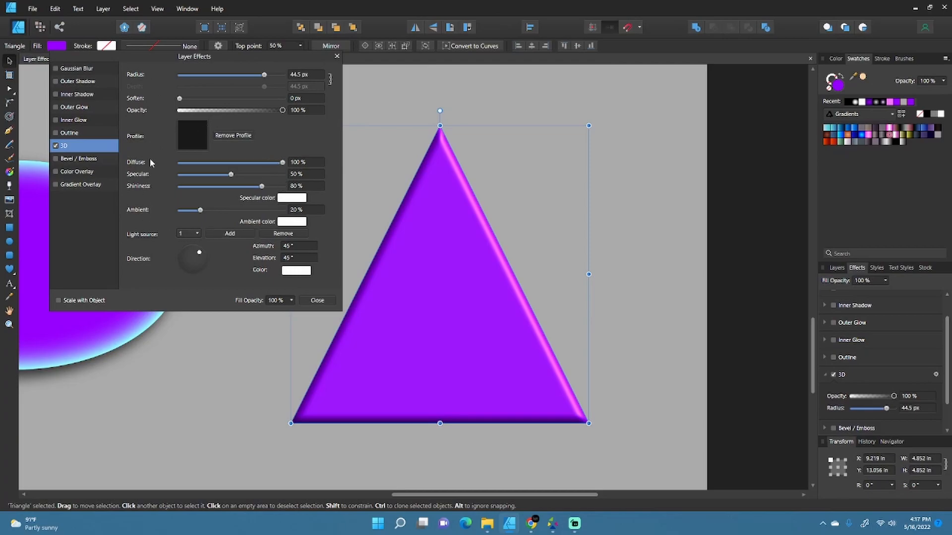
Set the triangle's 3D effect to 43.5 px radius, 66% diffuse, 45% specular and 82% shininess.
mouse_move(265, 76)
mouse_down()
mouse_move(254, 77)
mouse_move(264, 78)
mouse_up()
mouse_move(179, 101)
mouse_down()
mouse_move(264, 109)
mouse_move(188, 107)
mouse_up()
mouse_move(281, 110)
mouse_down()
mouse_move(222, 112)
mouse_move(289, 110)
mouse_up()
drag(283, 163, 239, 176)
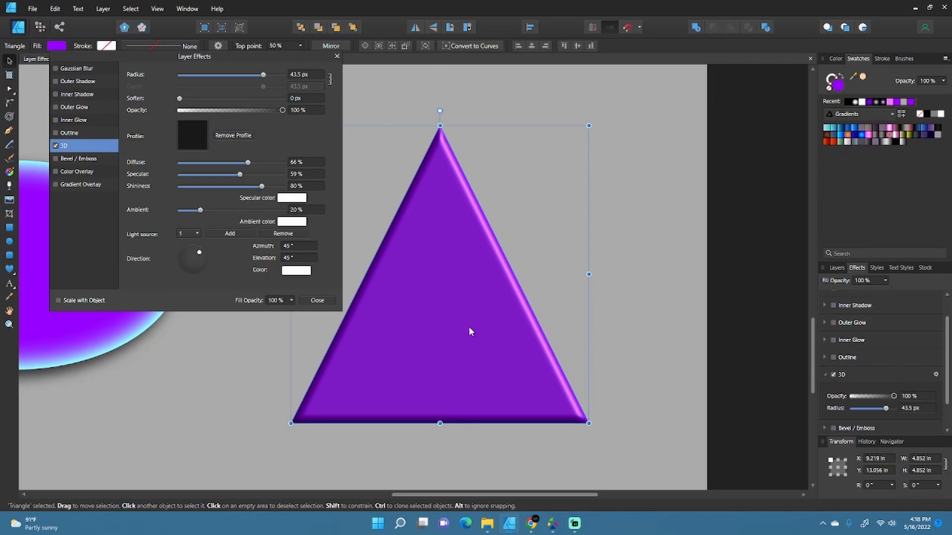
drag(240, 176, 264, 187)
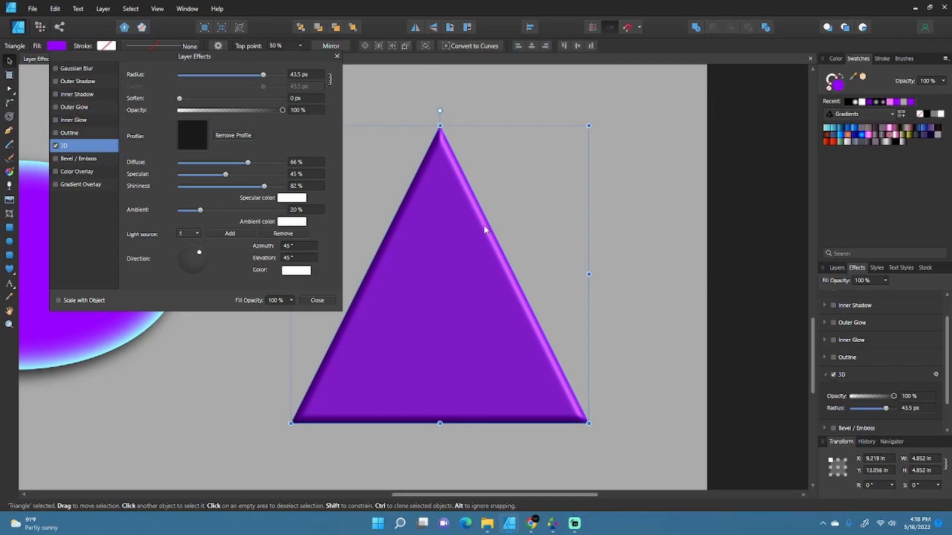
Set the 3D effect's ambient level to 36% and change its specular color to pink.
click(294, 201)
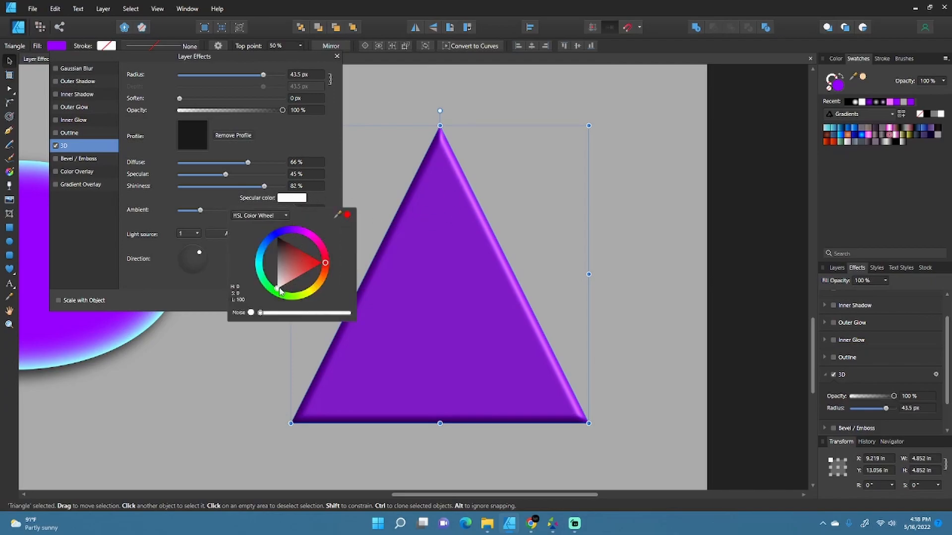
mouse_move(281, 291)
mouse_down()
mouse_move(288, 273)
mouse_move(325, 256)
mouse_move(309, 233)
mouse_move(297, 271)
mouse_move(306, 247)
mouse_move(305, 287)
mouse_up()
click(314, 199)
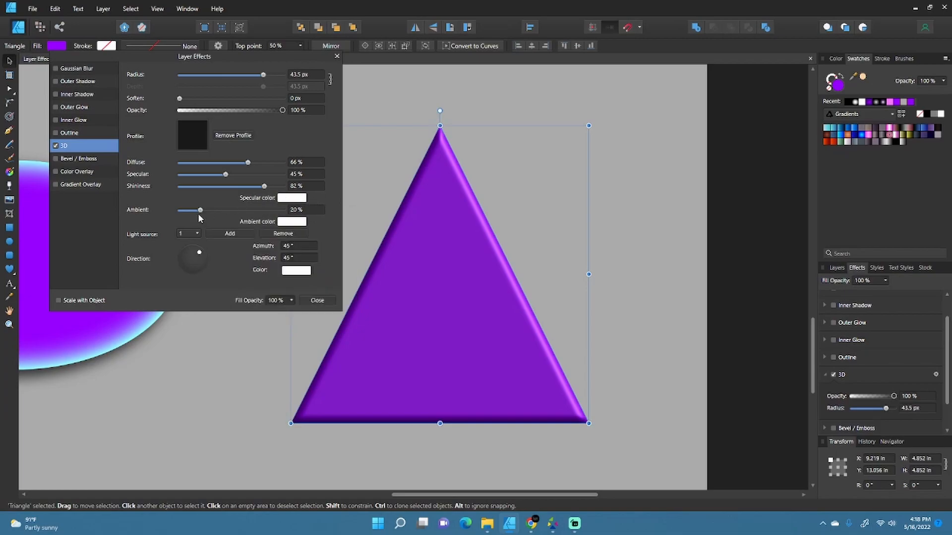
mouse_move(201, 214)
mouse_down()
mouse_move(237, 215)
mouse_move(214, 211)
mouse_up()
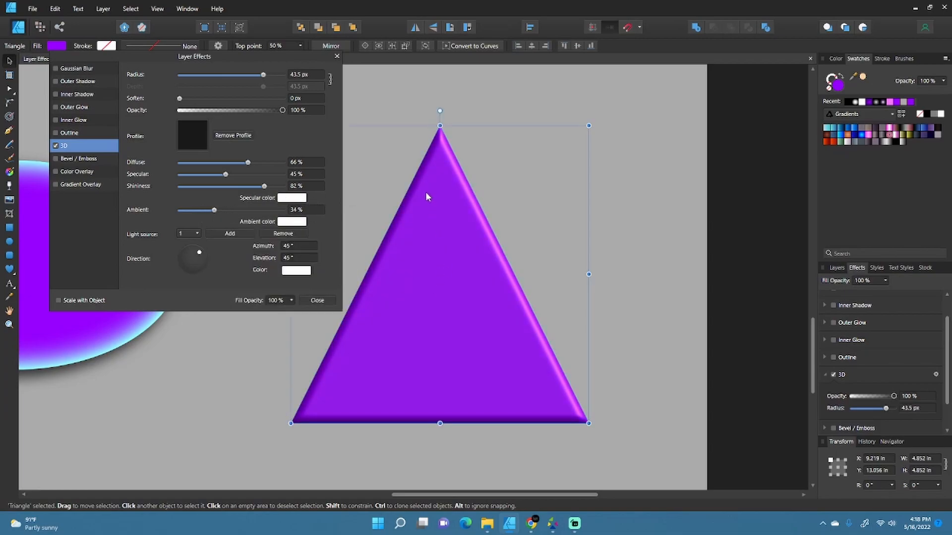
mouse_move(214, 210)
mouse_down()
mouse_move(238, 212)
mouse_move(216, 212)
mouse_up()
click(297, 200)
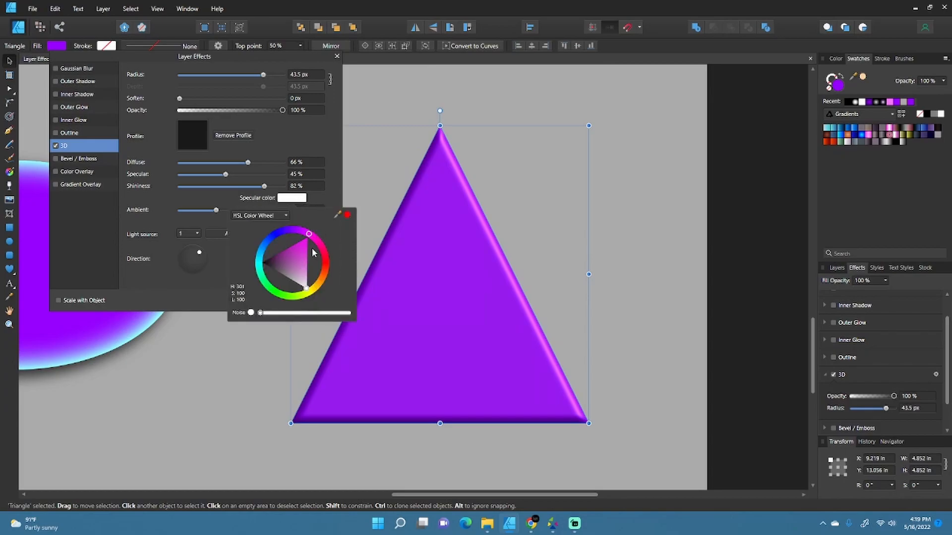
drag(307, 274, 309, 265)
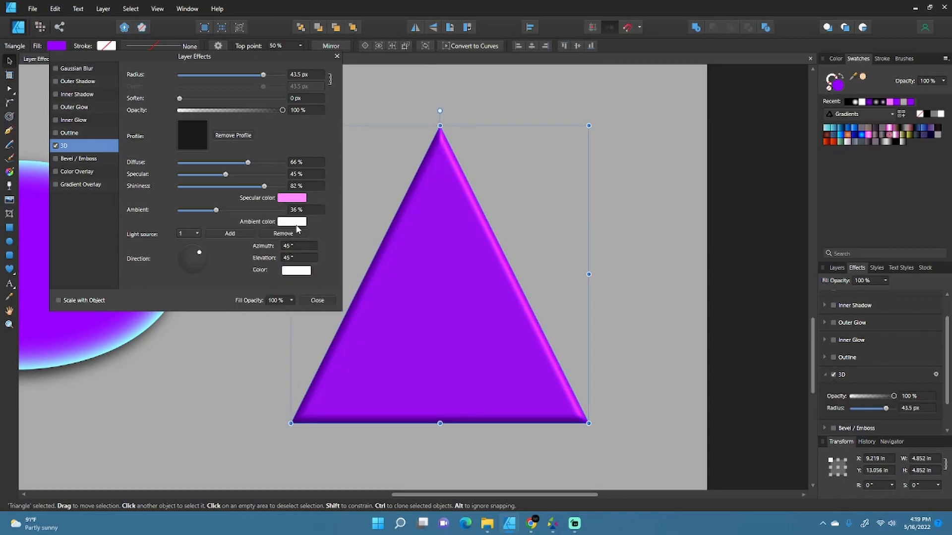
Change the 3D effect's ambient color to a light cyan.
click(295, 223)
drag(263, 294, 295, 281)
click(290, 278)
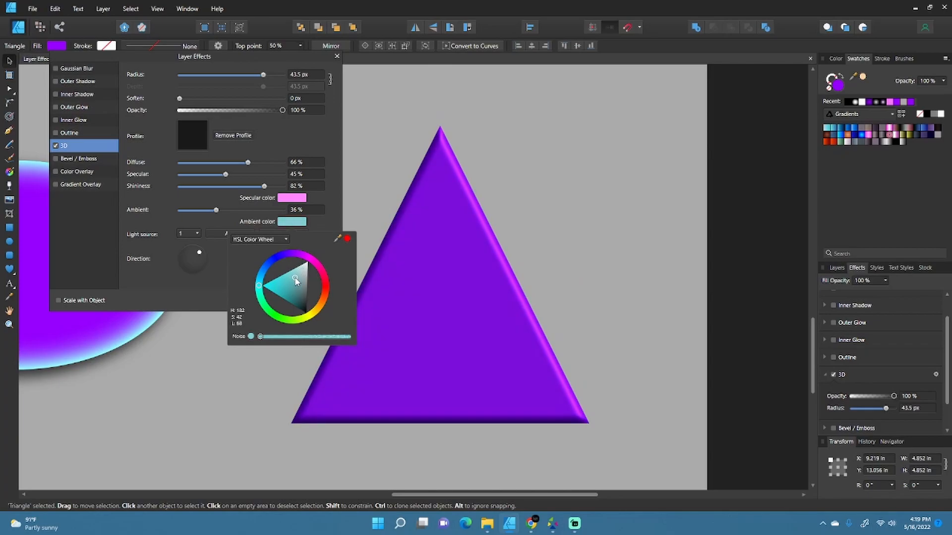
click(322, 222)
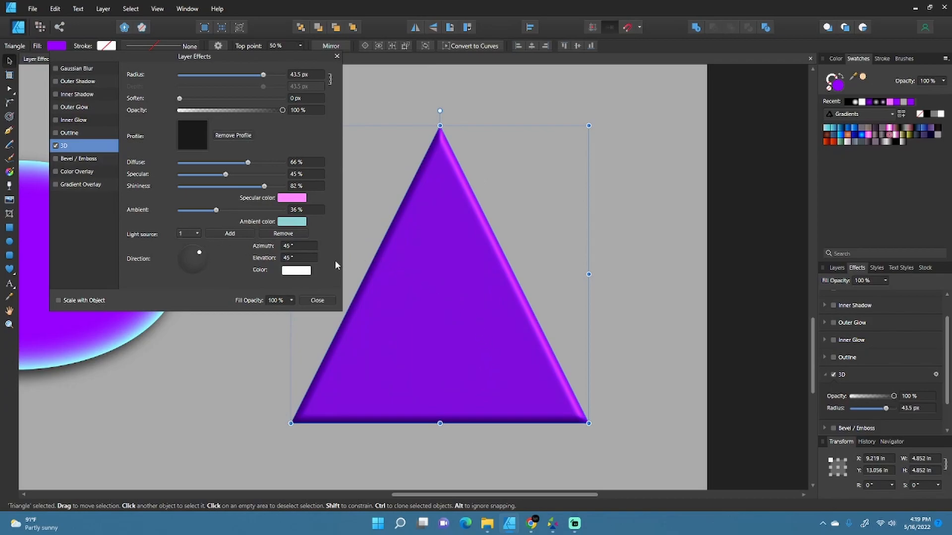
Try a second light source on the 3D effect, vary the light directions, and remove the added light.
click(199, 235)
click(235, 232)
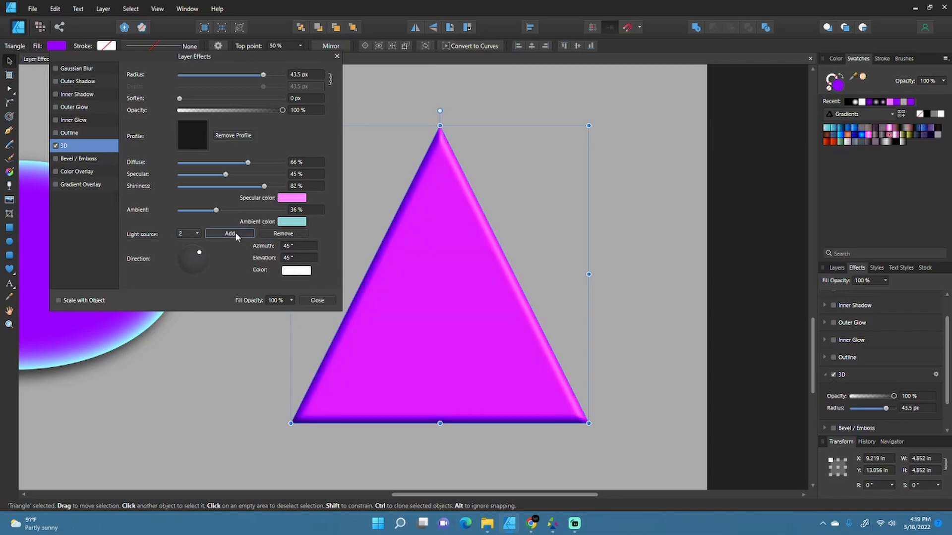
click(196, 234)
click(196, 233)
mouse_move(206, 252)
mouse_down()
mouse_move(195, 259)
mouse_move(203, 252)
mouse_up()
click(196, 235)
click(195, 246)
click(193, 254)
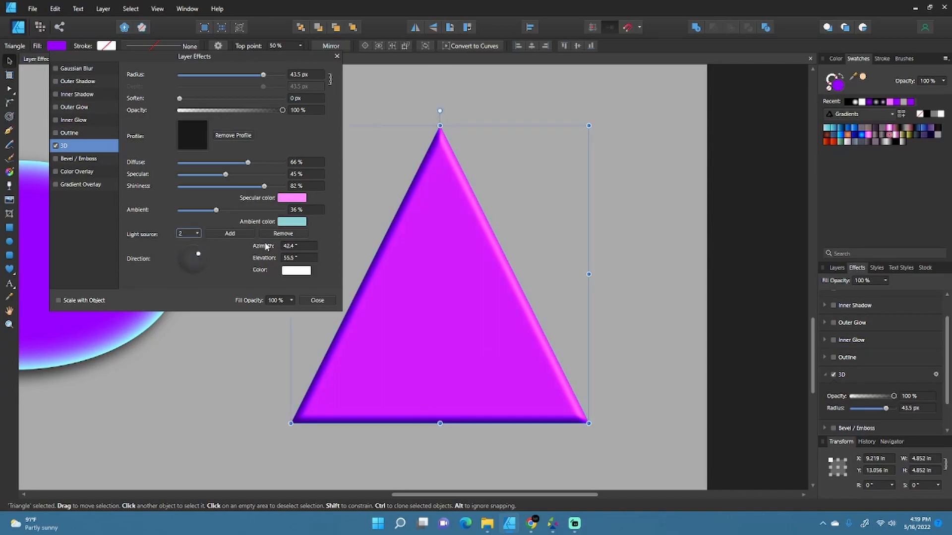
click(283, 233)
click(195, 233)
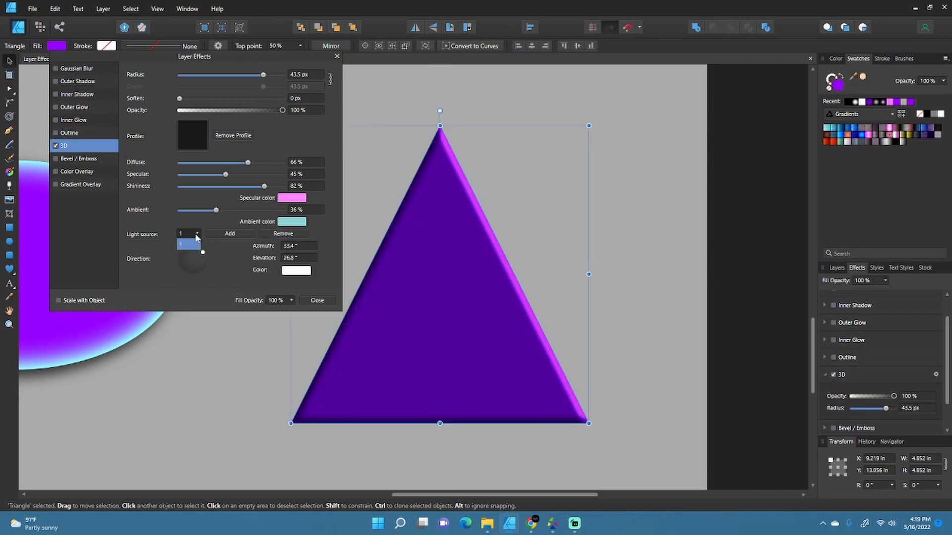
Direct the remaining 3D light source to an azimuth of 50.4° and an elevation of 57.2°.
drag(203, 254, 184, 261)
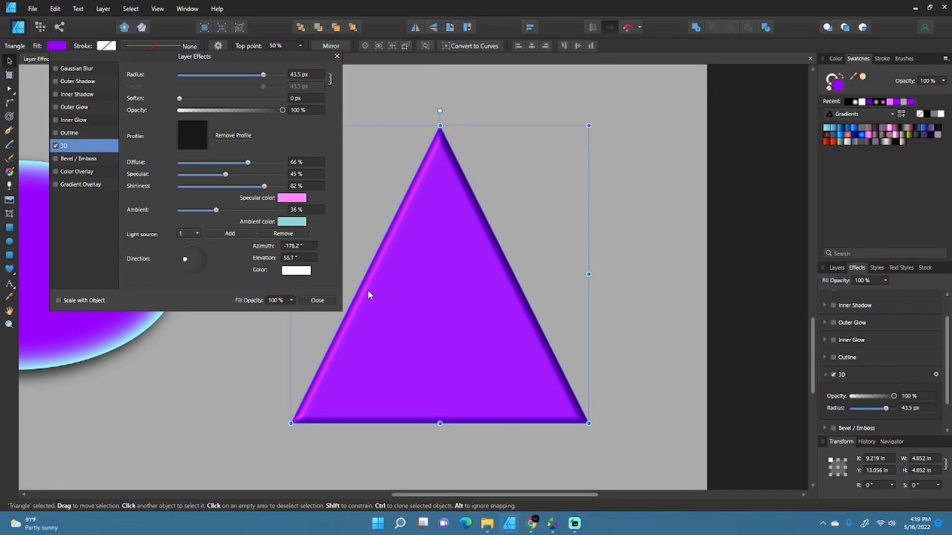
drag(185, 261, 192, 260)
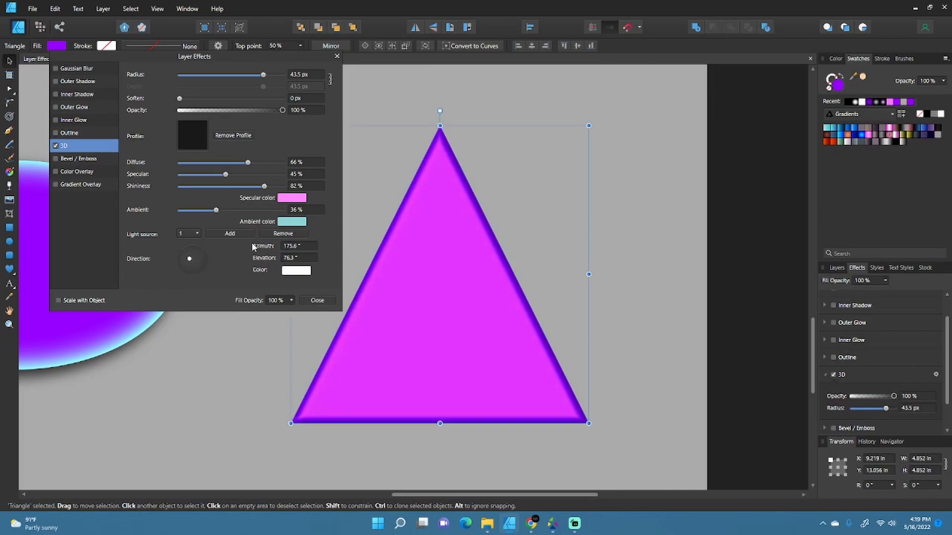
mouse_move(189, 259)
mouse_down()
mouse_move(194, 266)
mouse_move(198, 253)
mouse_up()
Try other hues for the 3D light color and close the layer effect settings.
click(307, 270)
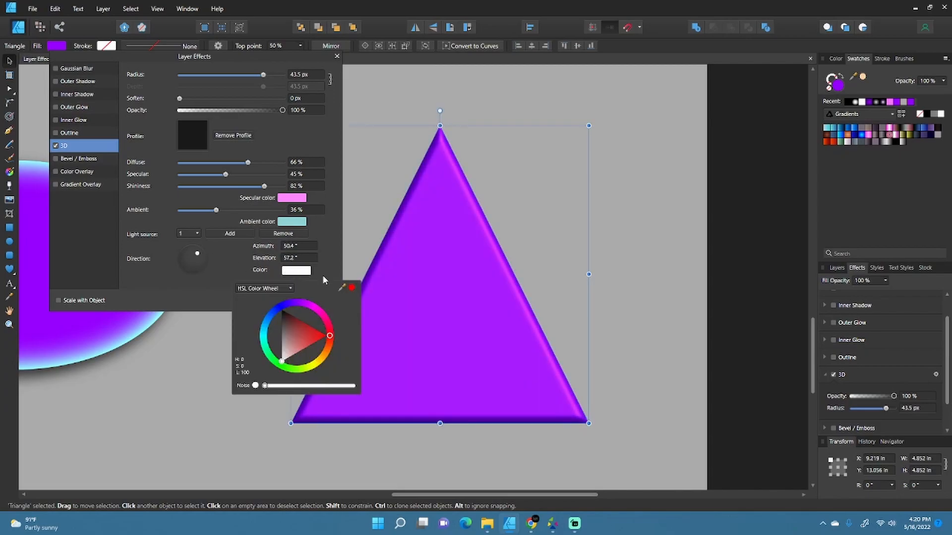
click(328, 355)
mouse_move(329, 354)
mouse_down()
mouse_move(322, 363)
mouse_move(287, 345)
mouse_move(294, 336)
mouse_move(240, 334)
mouse_up()
click(212, 276)
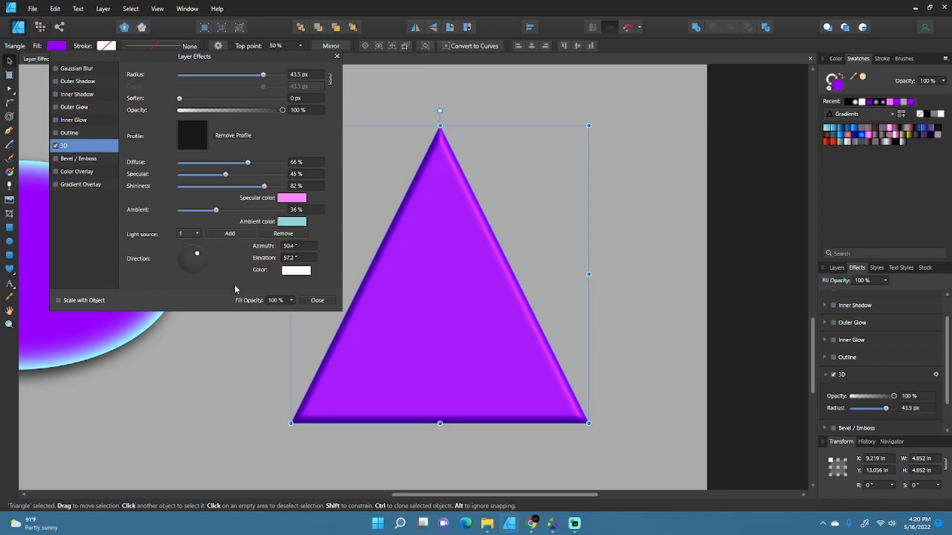
click(327, 304)
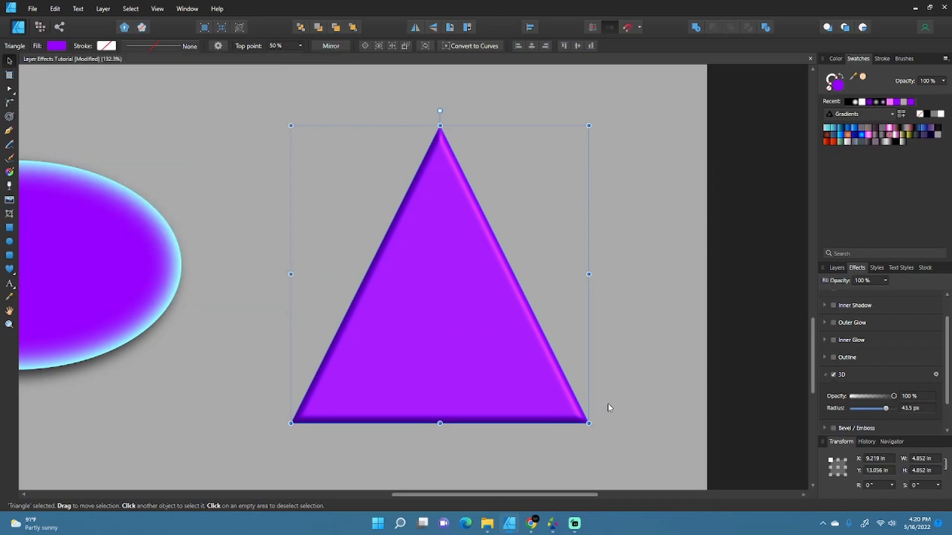
Turn off the triangle's 3D effect and turn on Bevel / Emboss with its detailed settings open.
scroll(592, 392, down, 2)
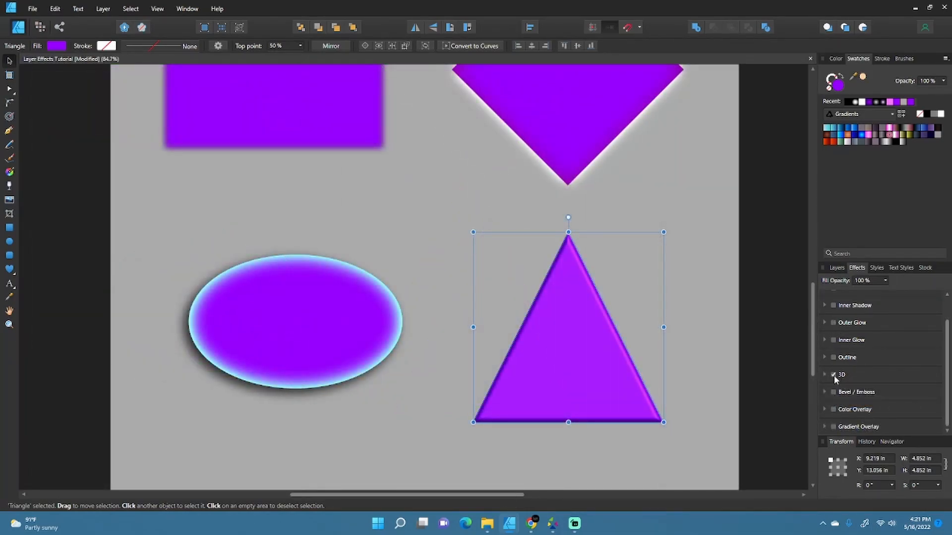
click(833, 375)
scroll(588, 322, up, 2)
drag(663, 336, 650, 354)
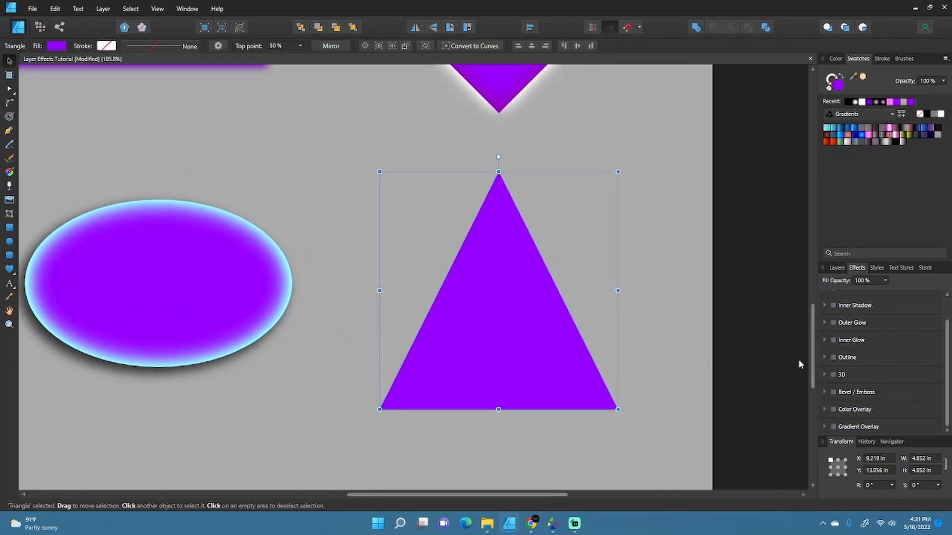
click(824, 392)
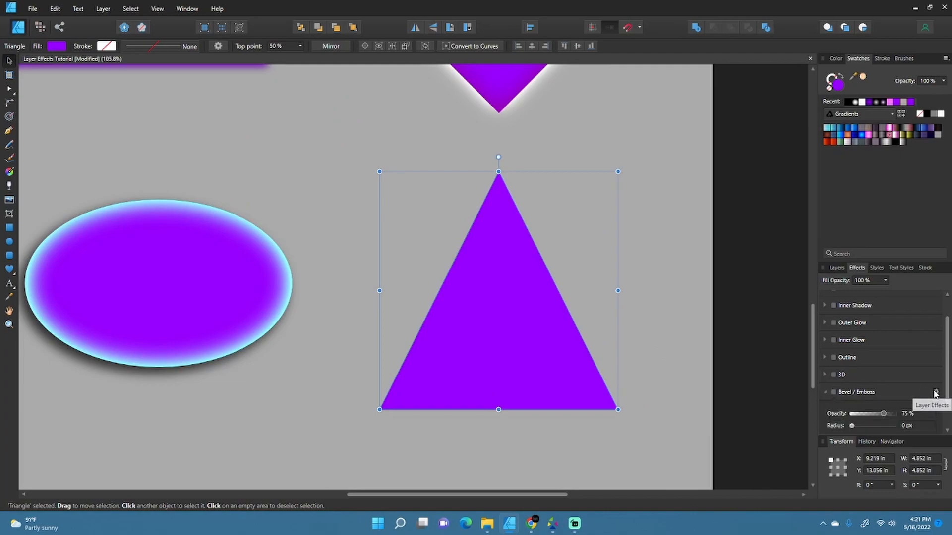
click(935, 392)
click(834, 392)
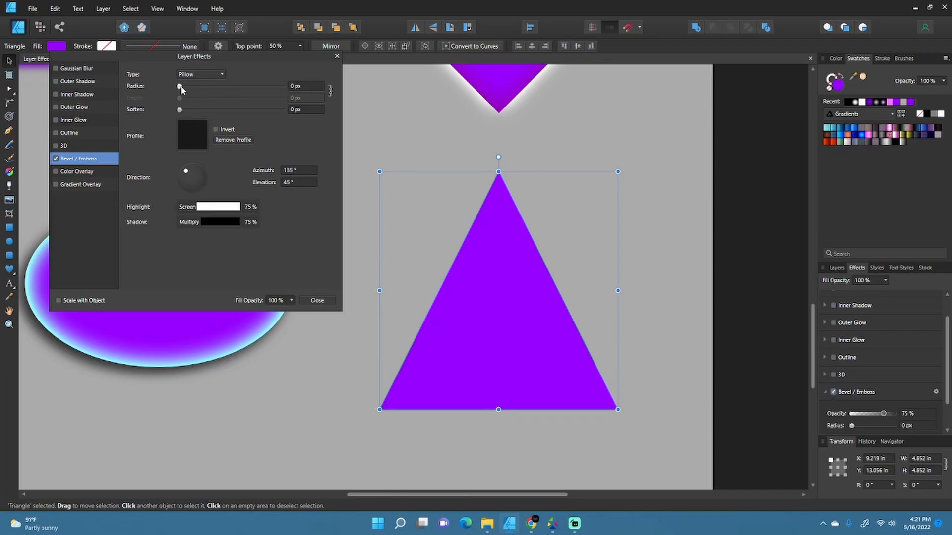
drag(226, 53, 228, 55)
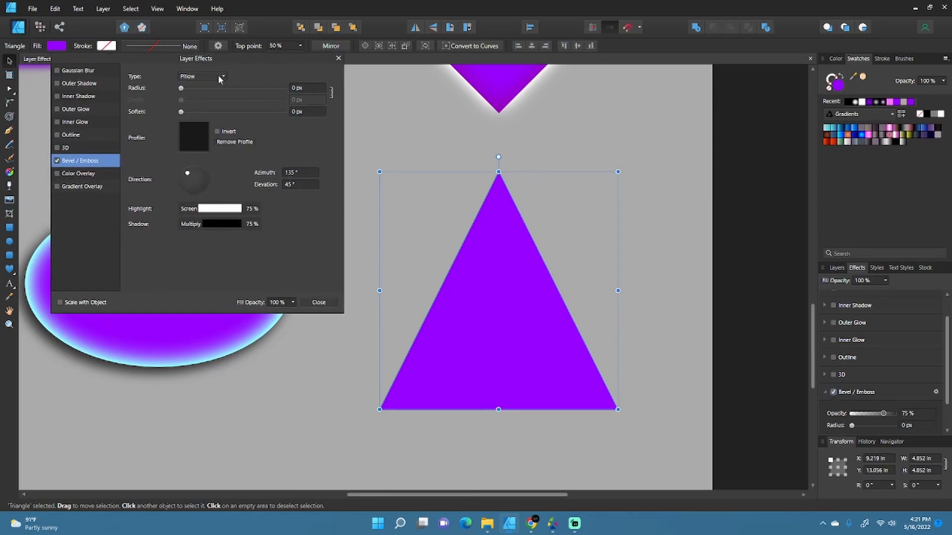
Review the bevel types, stay with Pillow, and set the triangle's Bevel / Emboss radius to 47.3 px.
click(218, 78)
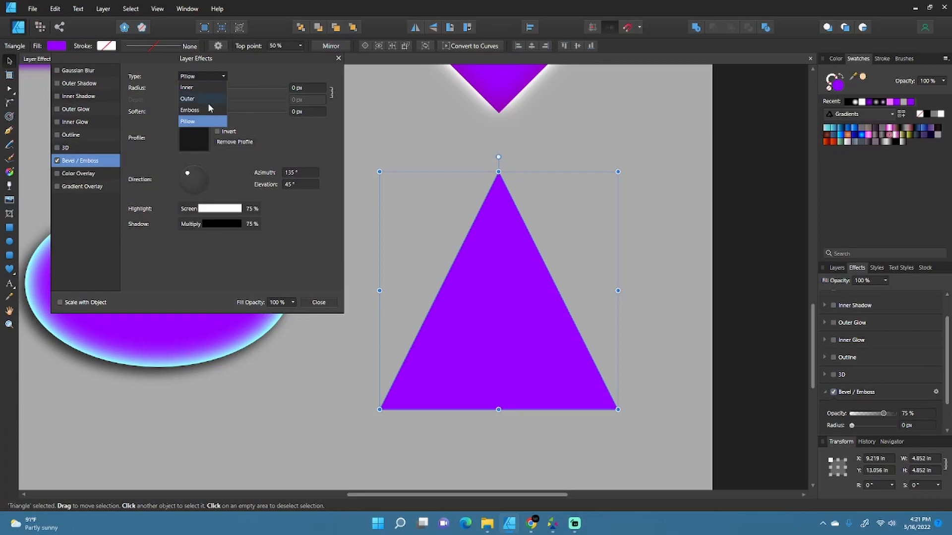
click(238, 79)
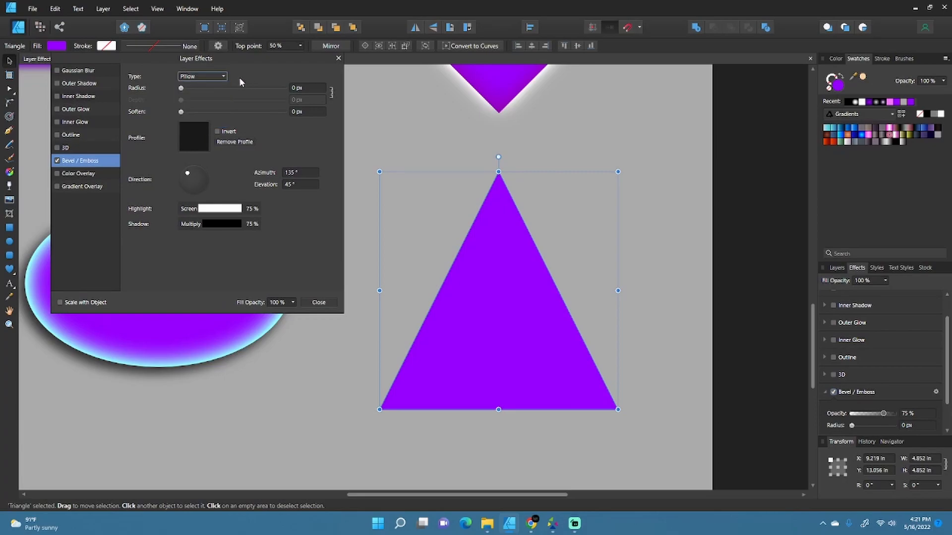
drag(181, 89, 269, 90)
scroll(562, 321, up, 2)
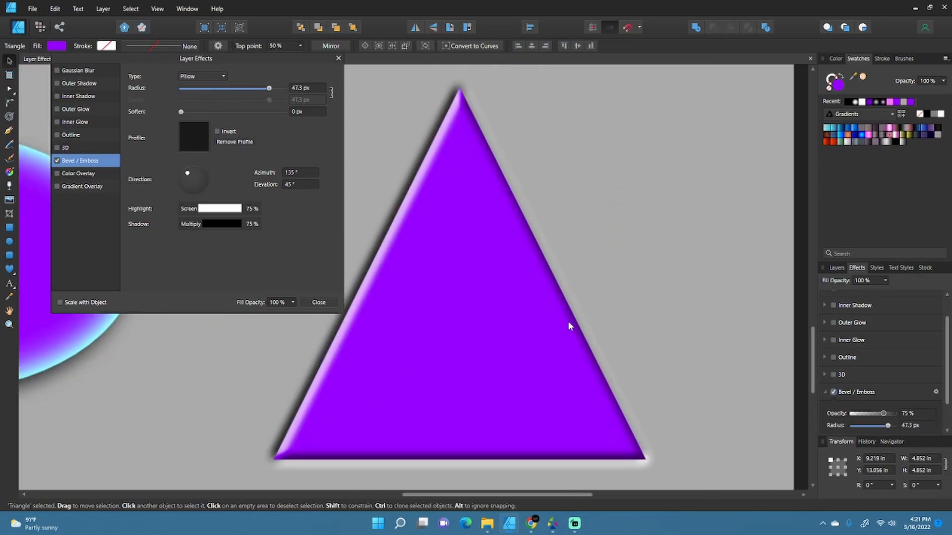
Set the bevel's light direction to an azimuth of 161.6° and an elevation of 66.3°, with 0 px softening.
scroll(550, 316, down, 1)
scroll(526, 313, up, 1)
drag(520, 311, 565, 308)
mouse_move(182, 114)
mouse_down()
mouse_move(274, 114)
mouse_move(174, 115)
mouse_up()
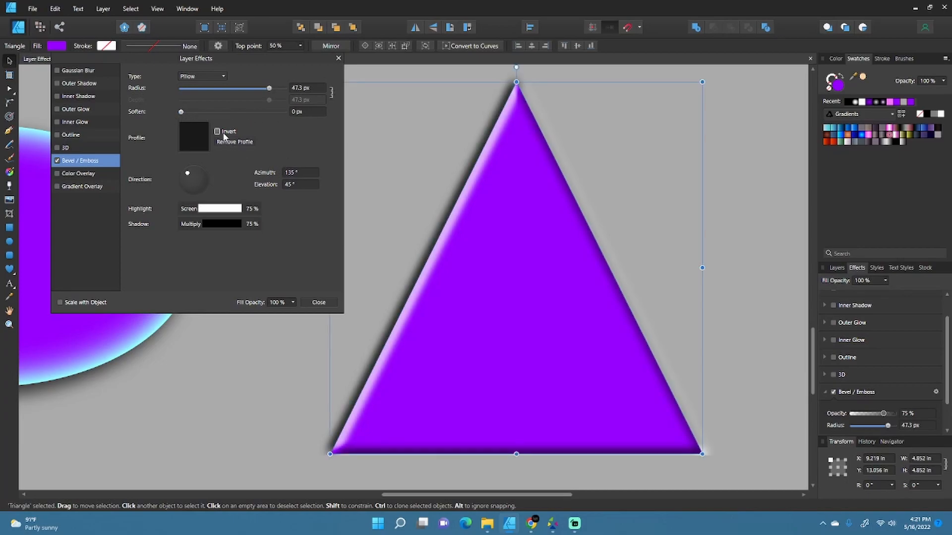
mouse_move(189, 174)
mouse_down()
mouse_move(202, 185)
mouse_move(198, 197)
mouse_move(190, 182)
mouse_up()
Explore the color choices for the bevel's highlight and open the blend settings of its shadow.
click(220, 213)
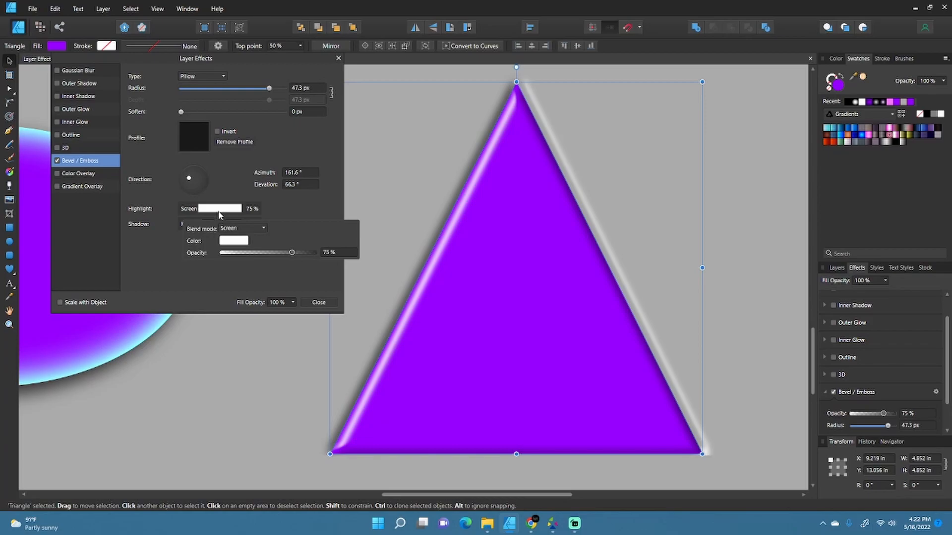
click(232, 242)
drag(225, 313, 221, 331)
click(223, 265)
click(221, 226)
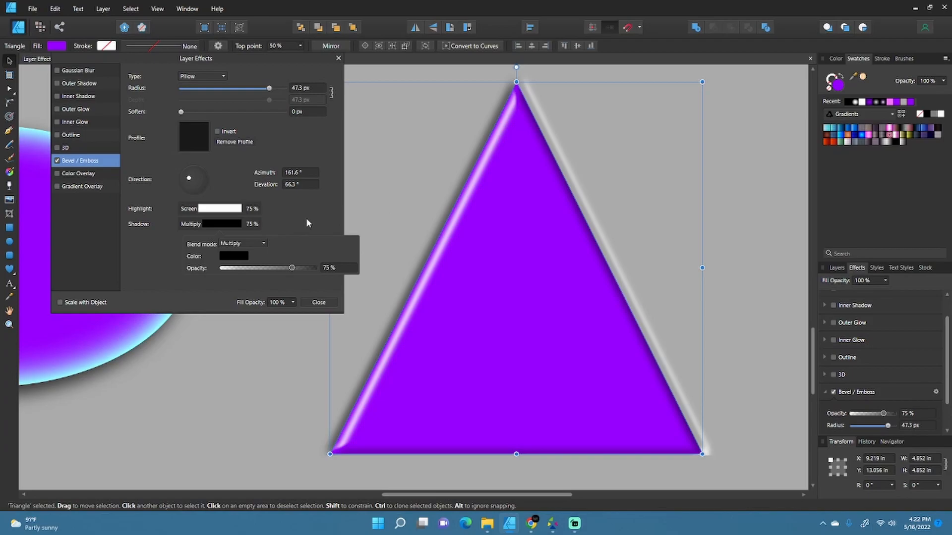
Compare the Emboss, Outer and Inner bevel types on the triangle and return to Pillow.
click(293, 215)
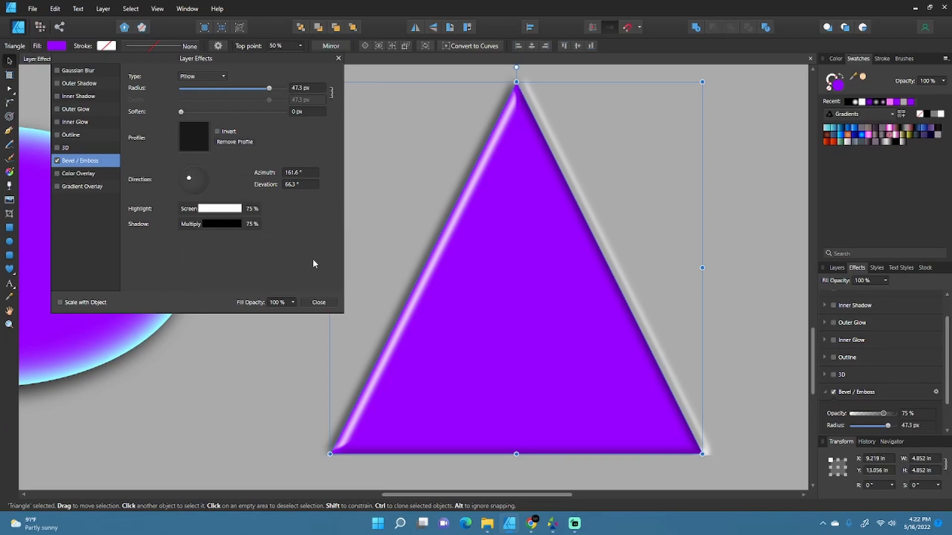
click(215, 75)
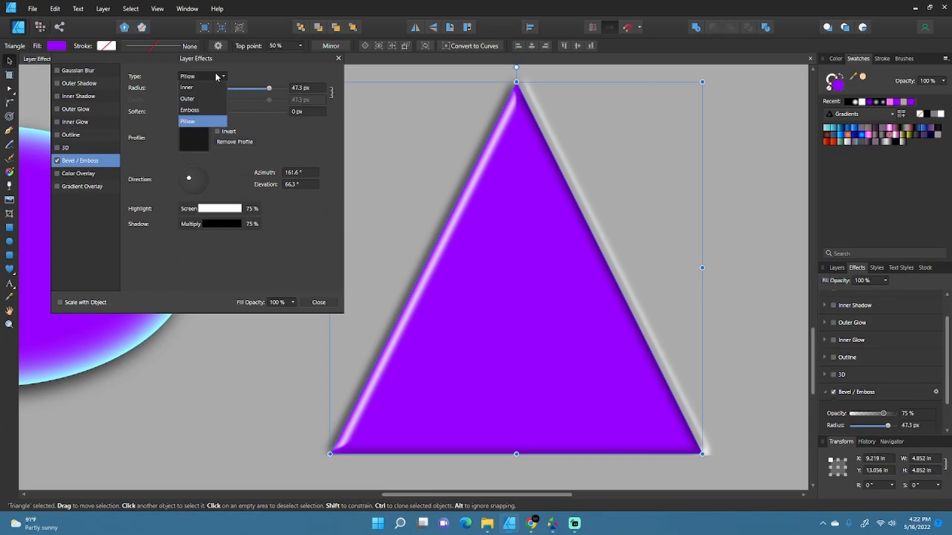
click(205, 117)
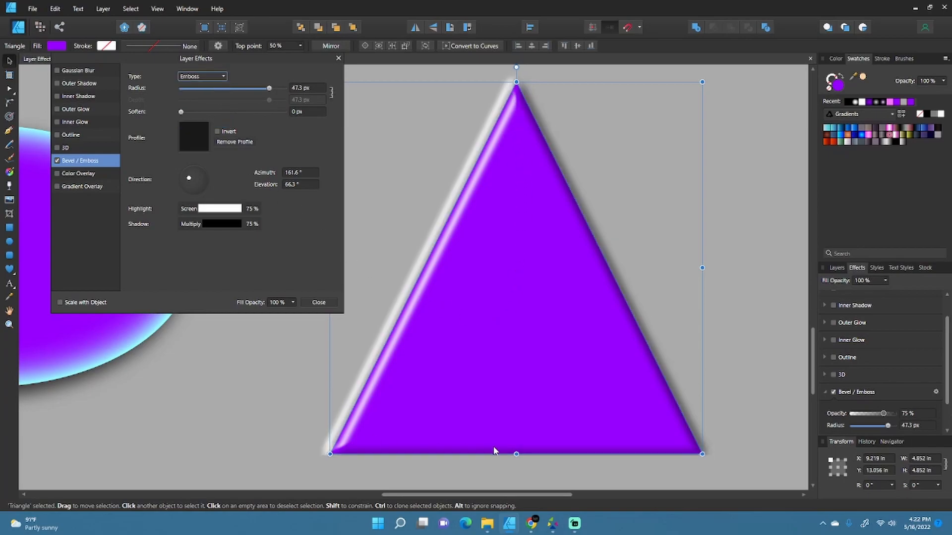
click(222, 78)
click(205, 103)
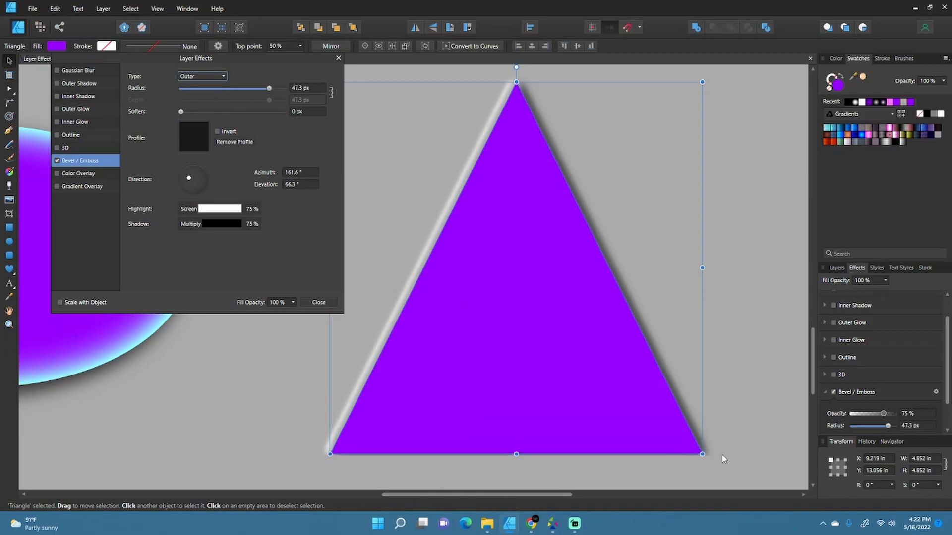
click(221, 79)
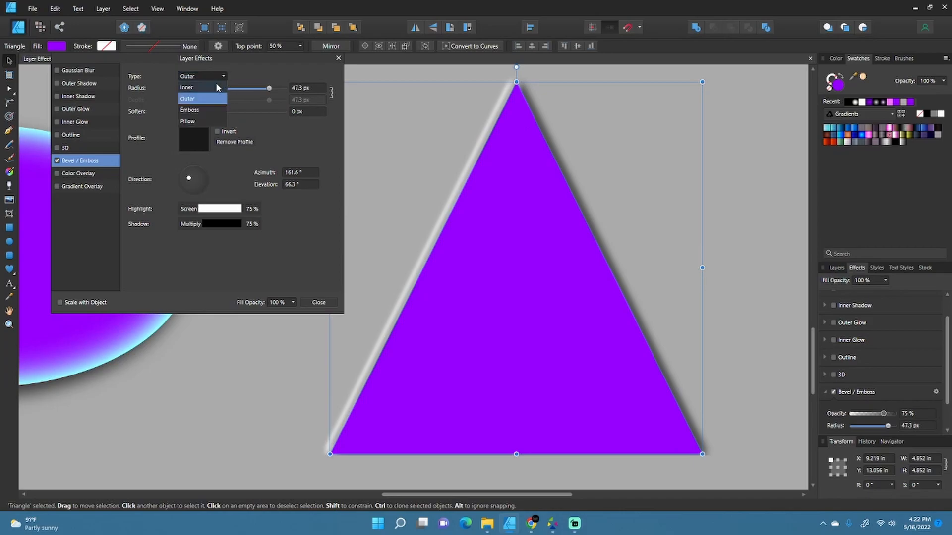
click(220, 87)
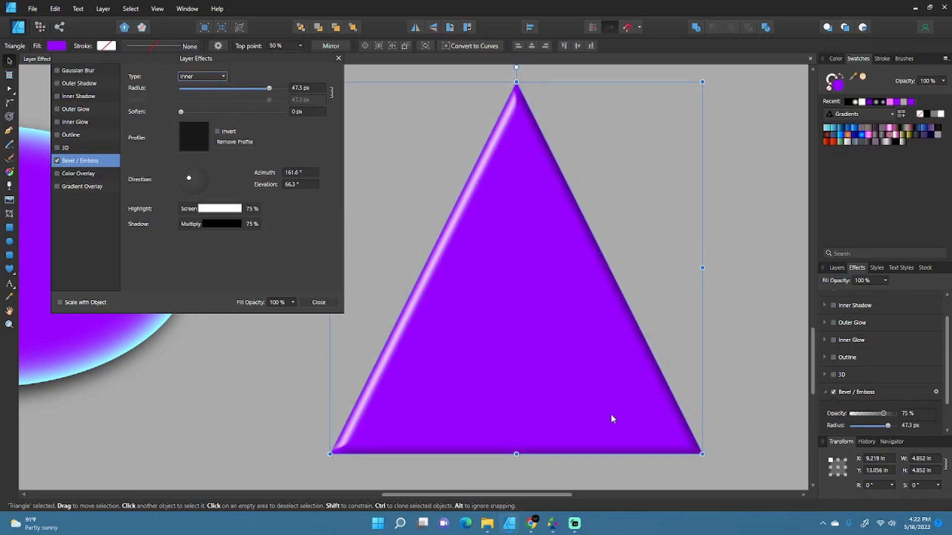
click(208, 77)
click(196, 123)
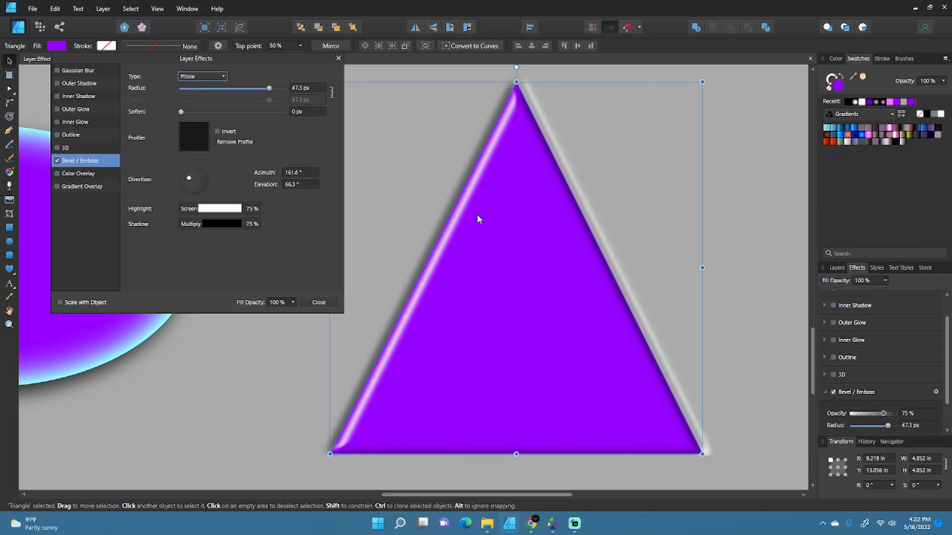
Replace the triangle's Bevel / Emboss effect with a Color Overlay in bright magenta.
click(57, 161)
click(57, 174)
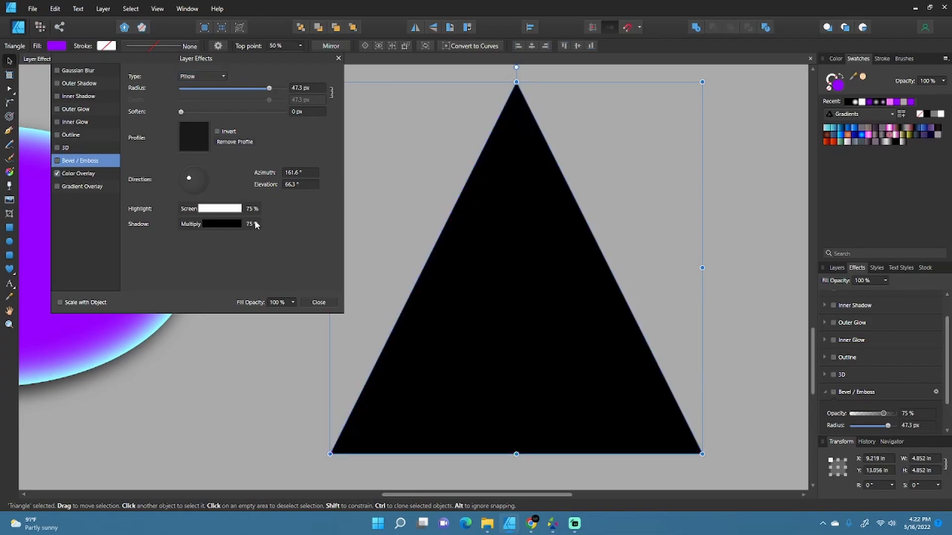
click(82, 173)
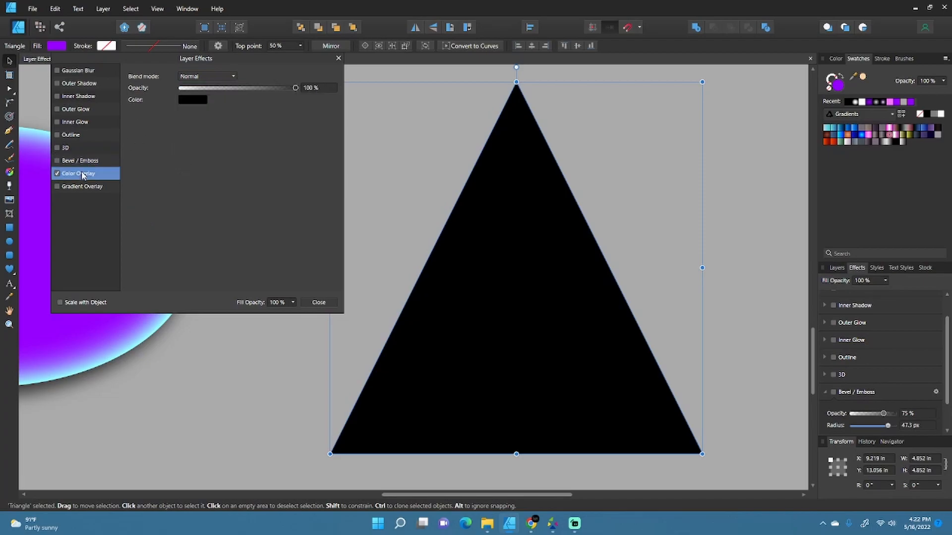
click(195, 100)
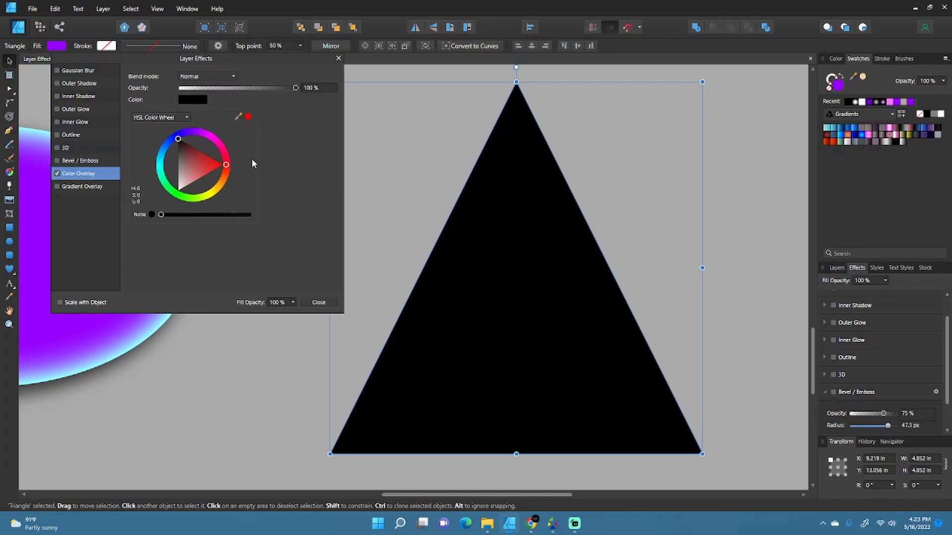
drag(186, 168, 204, 135)
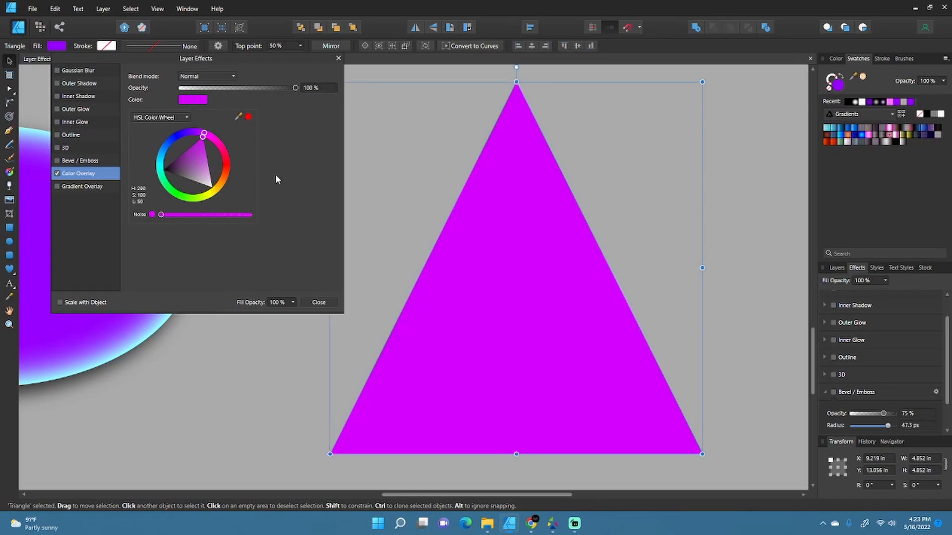
Preview the blend modes for the triangle's Color Overlay and stay with Normal.
click(225, 78)
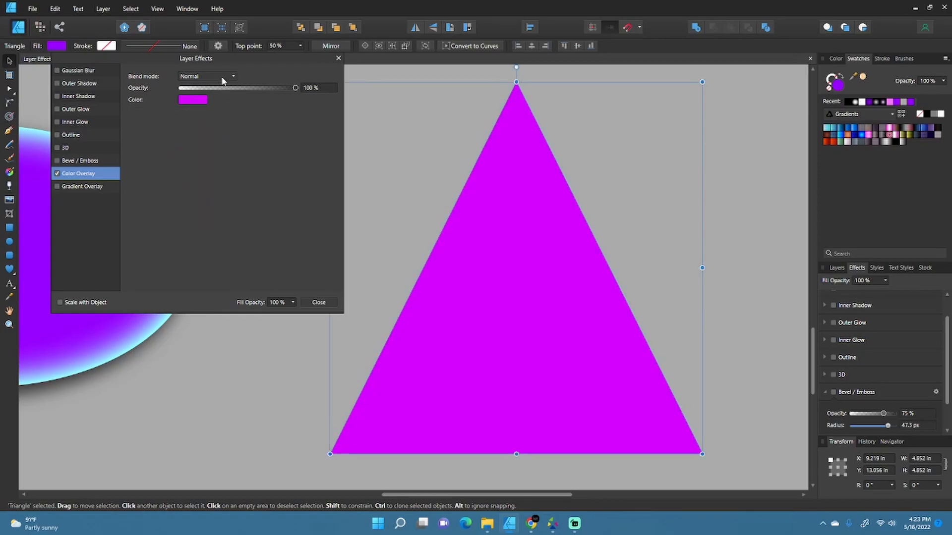
click(224, 77)
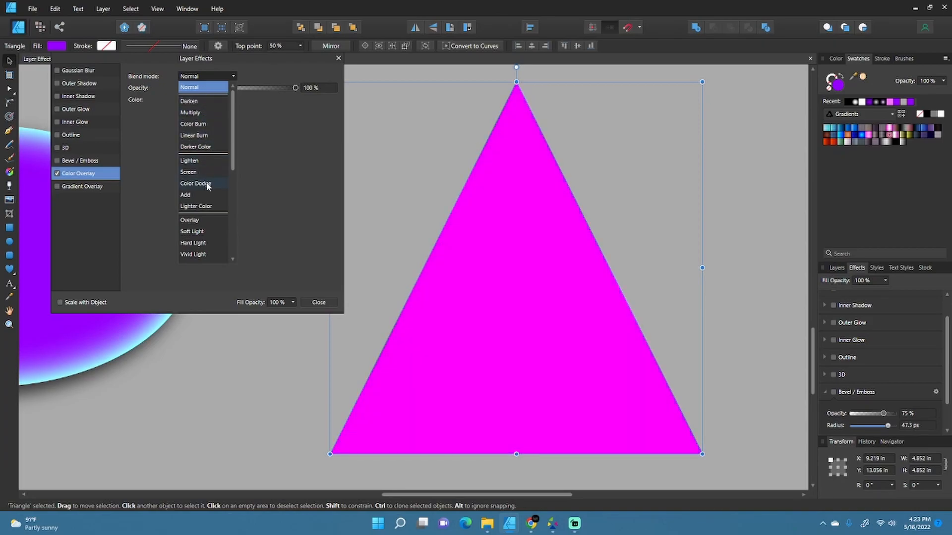
click(246, 72)
Replace the triangle's Color Overlay with a Gradient Overlay and try its opacity, ending at 100%.
click(57, 173)
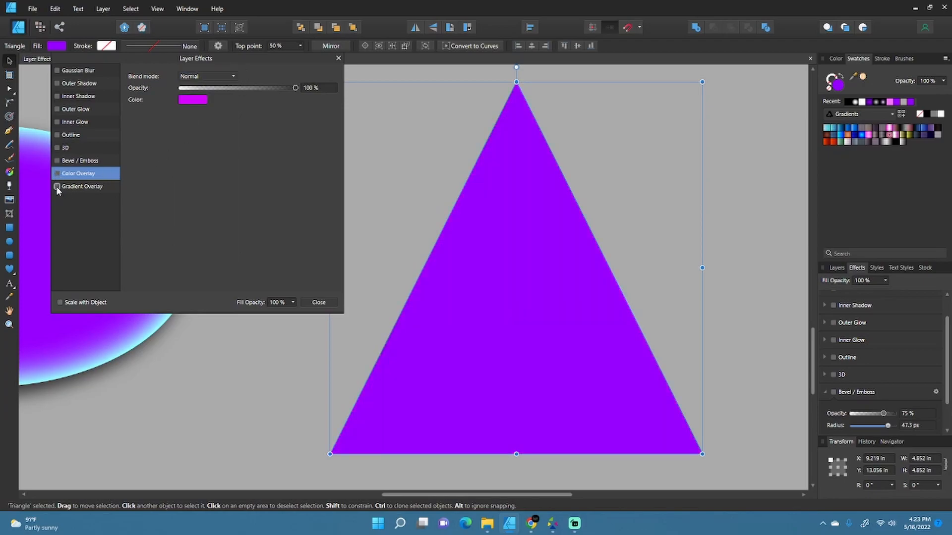
click(58, 186)
click(91, 186)
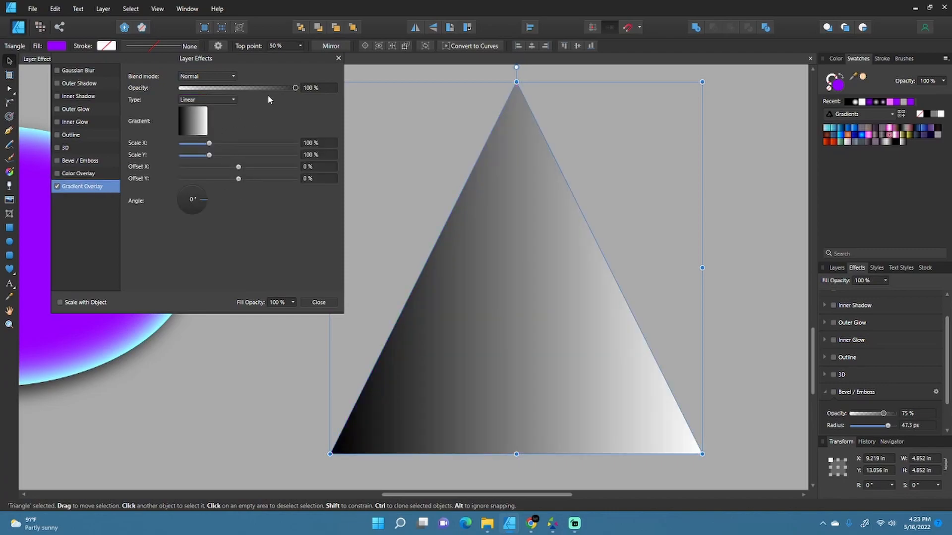
mouse_move(296, 88)
mouse_down()
mouse_move(246, 87)
mouse_move(264, 98)
mouse_move(309, 95)
mouse_up()
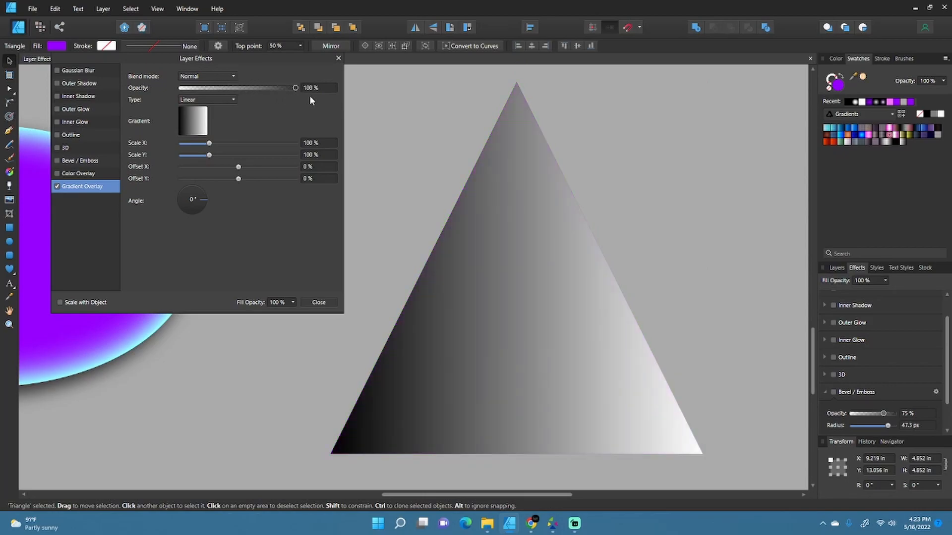
Try the Elliptical, Radial and Conical gradient types on the triangle's Gradient Overlay.
click(221, 101)
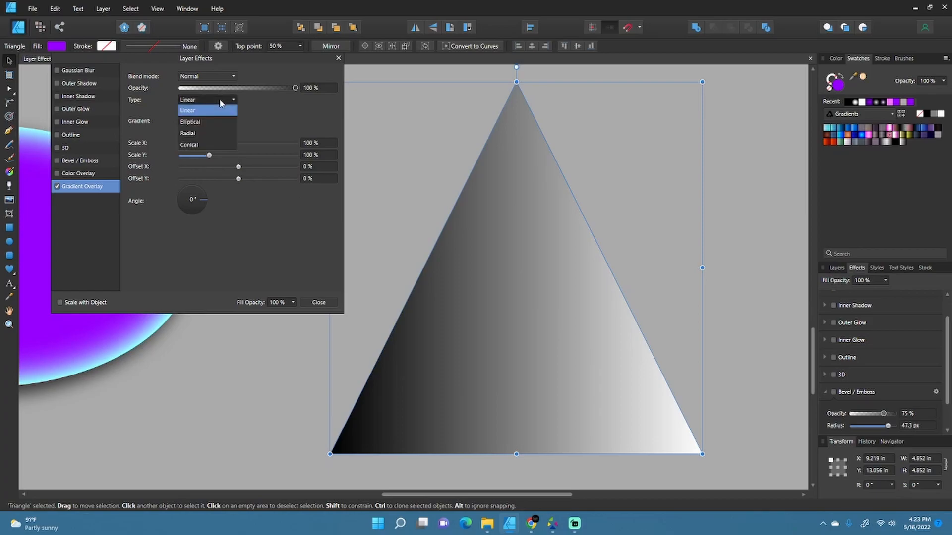
click(204, 121)
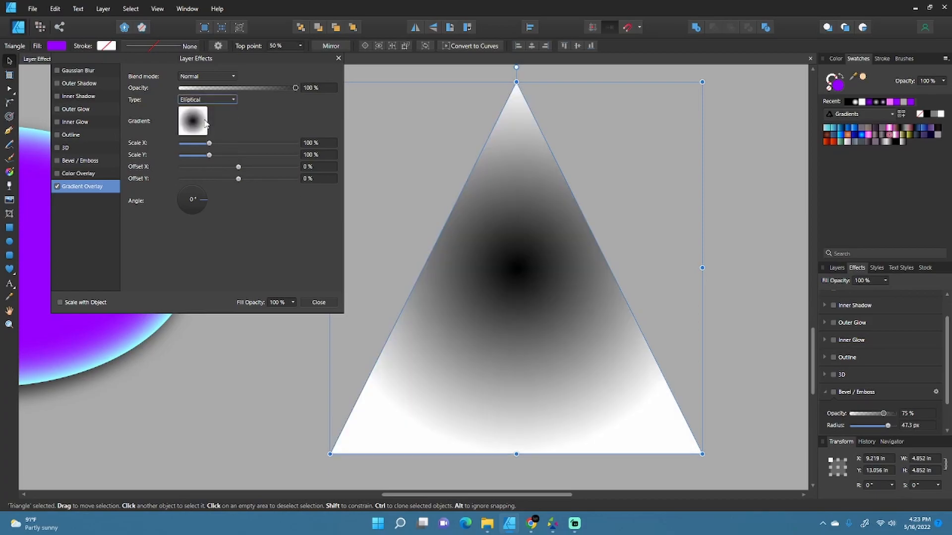
click(216, 98)
click(203, 132)
click(224, 99)
click(201, 144)
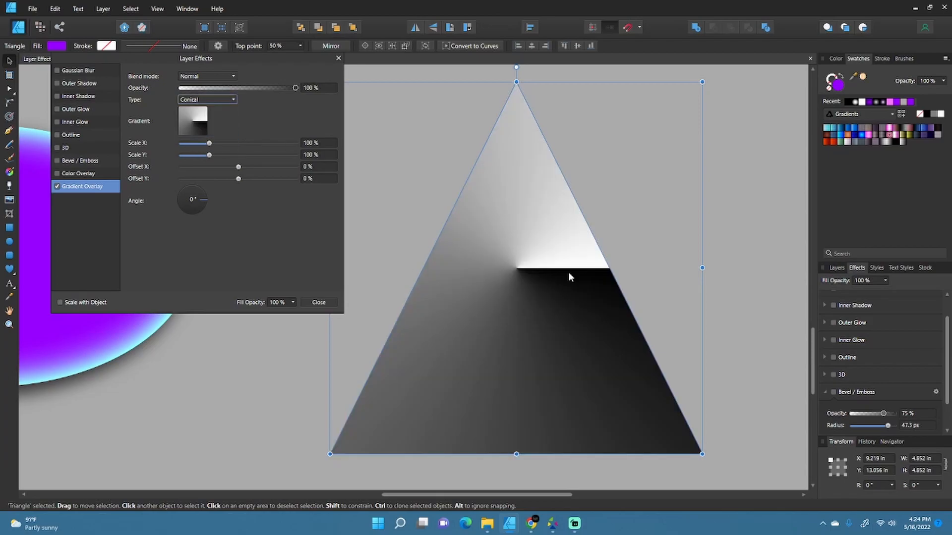
Set the Gradient Overlay to Linear with scale X 108% and Y 115%, offset X 3% and Y -4%, and angle 270°.
click(228, 100)
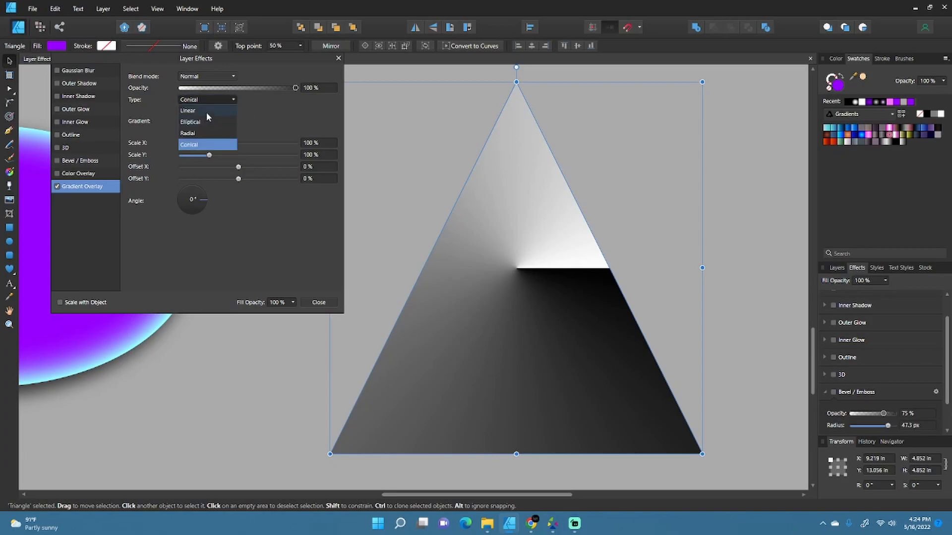
click(206, 112)
drag(210, 145, 189, 213)
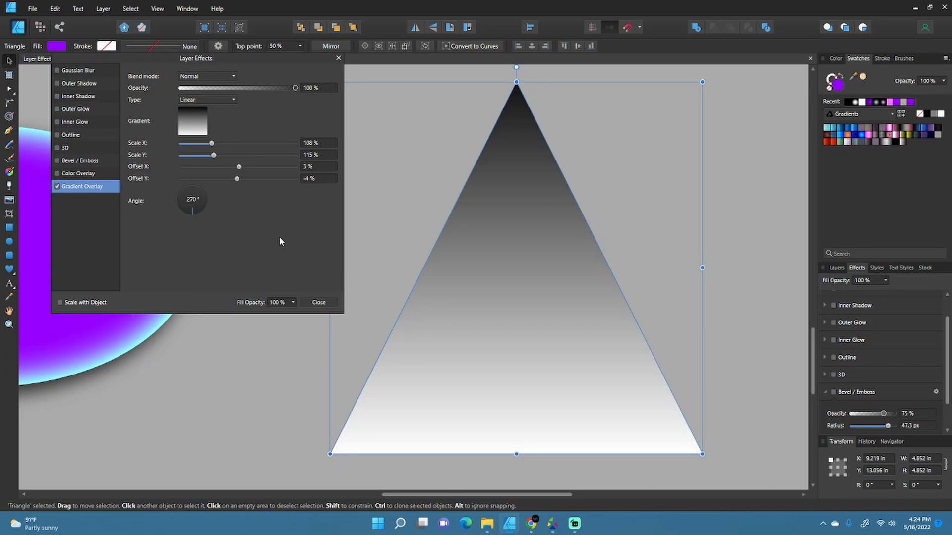
Turn off the Gradient Overlay, turn the triangle's Color Overlay back on and close the layer effects settings.
click(57, 187)
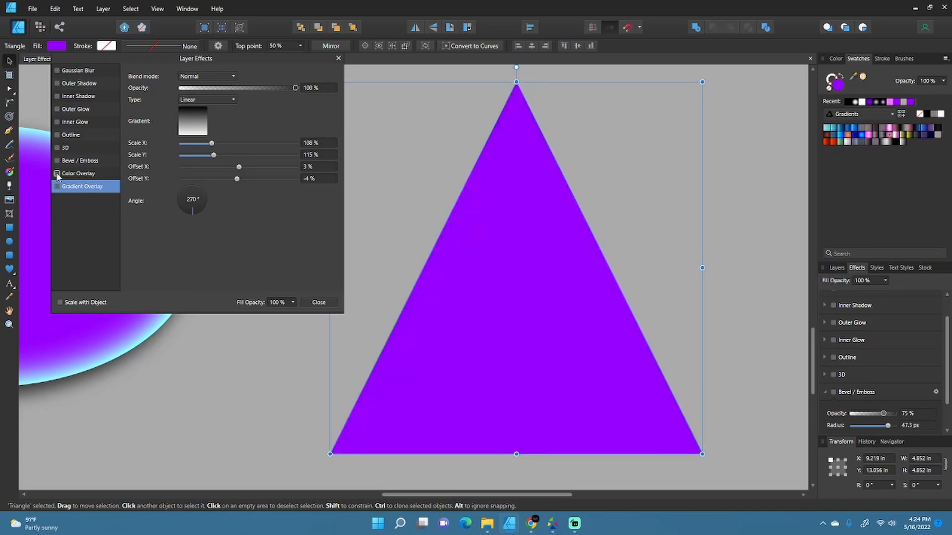
click(57, 174)
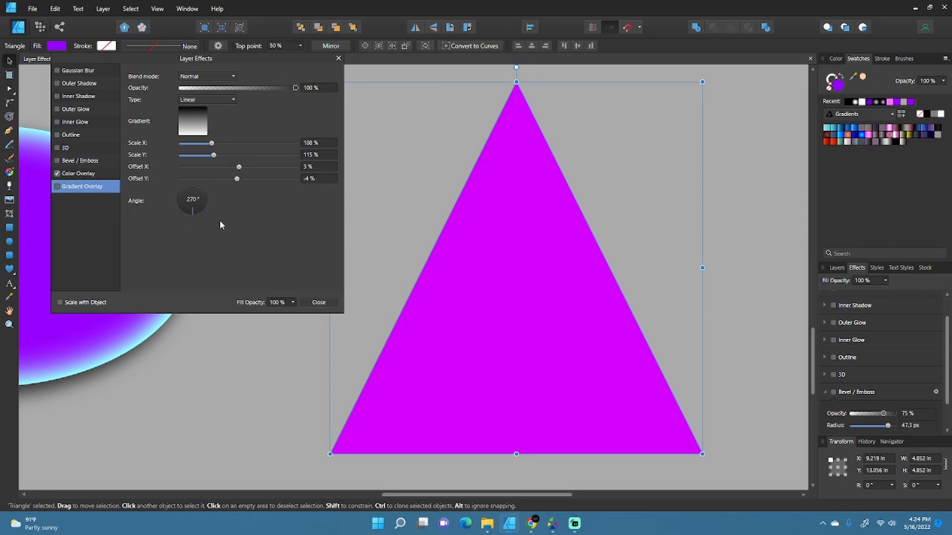
click(317, 303)
scroll(558, 284, down, 3)
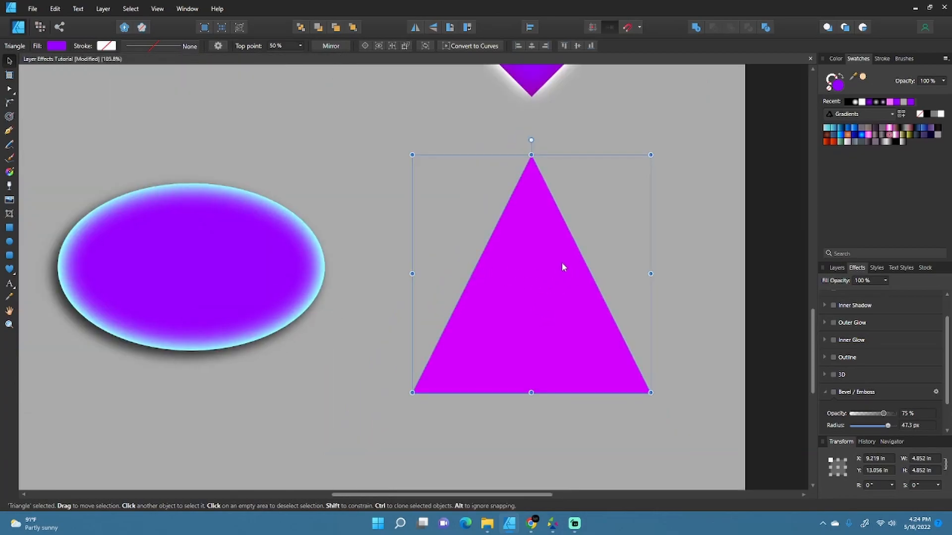
scroll(557, 261, down, 5)
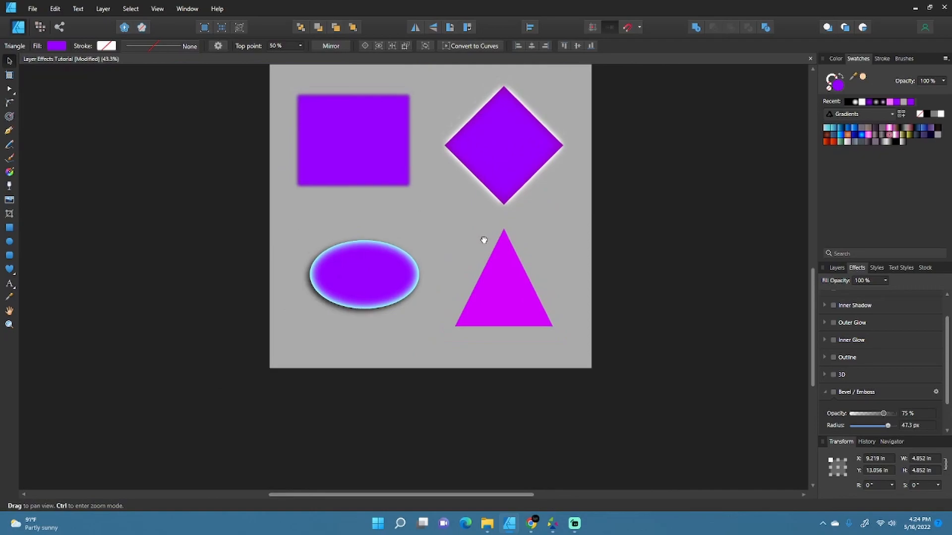
drag(479, 307, 485, 311)
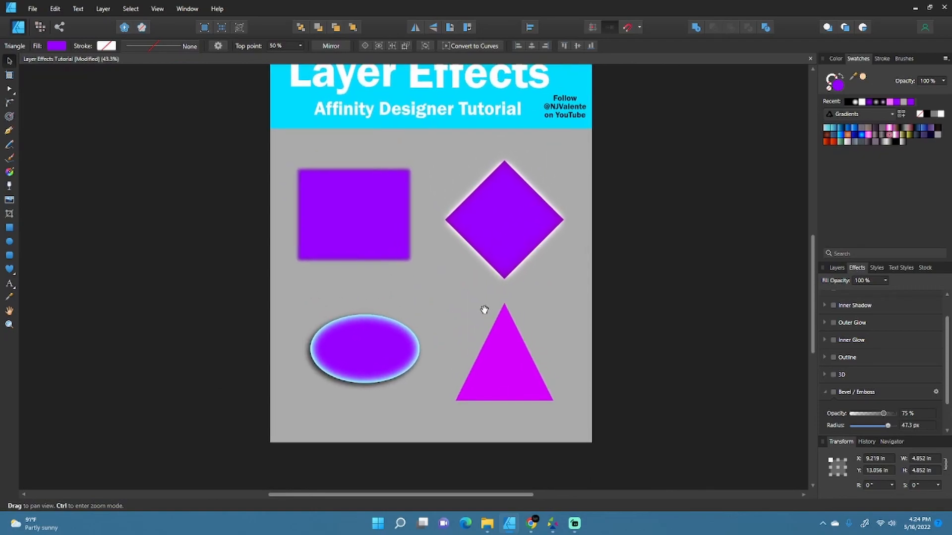
Collapse the Bevel / Emboss settings and turn off the triangle's Color Overlay.
click(825, 391)
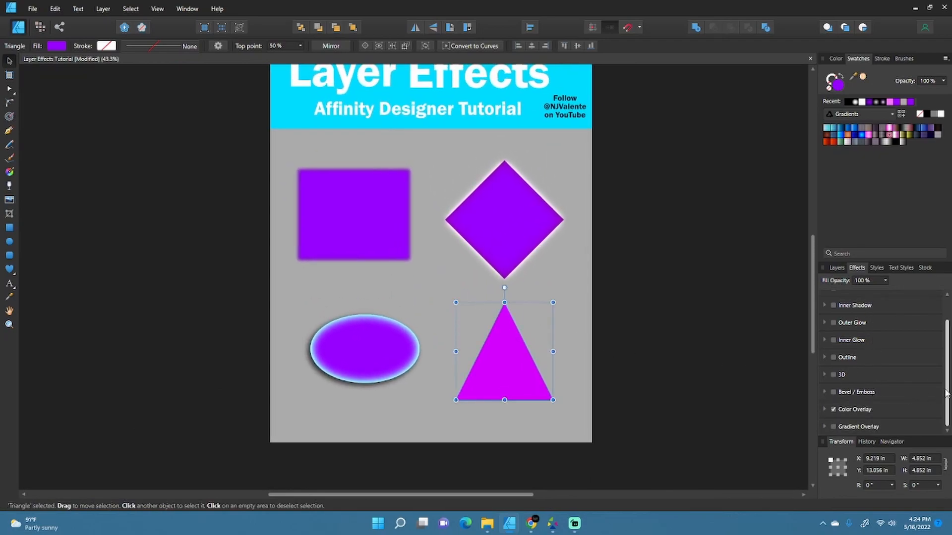
click(834, 409)
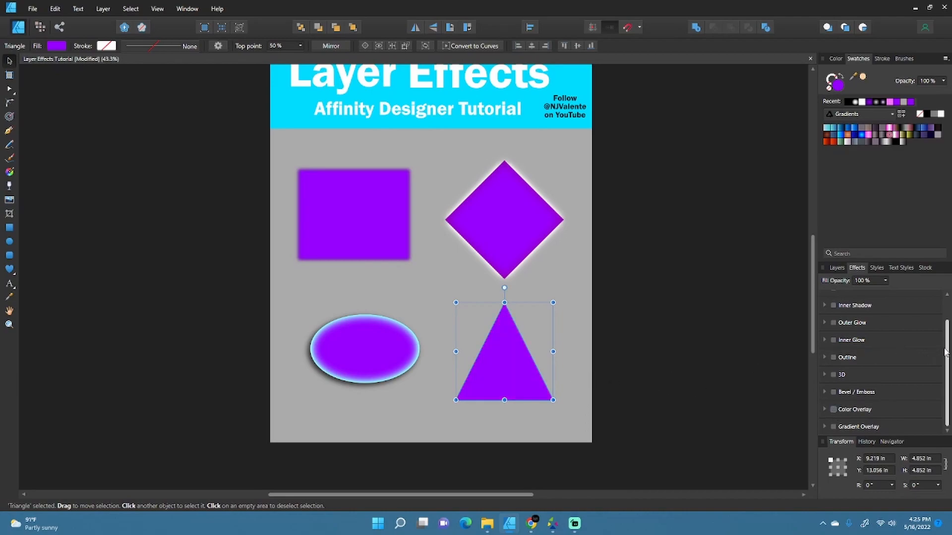
scroll(946, 351, up, 3)
Show the layer list, collapse the group holding the four purple shapes and deselect everything.
click(837, 268)
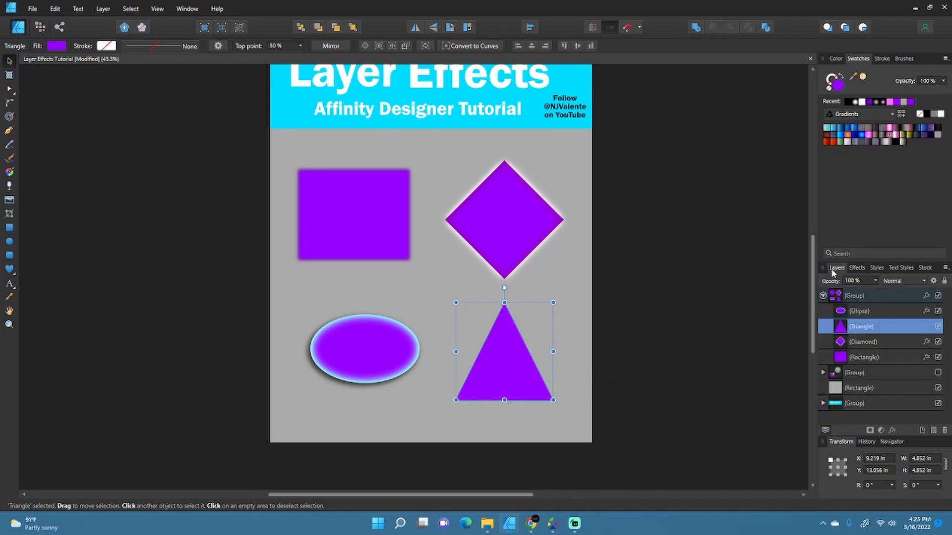
click(822, 296)
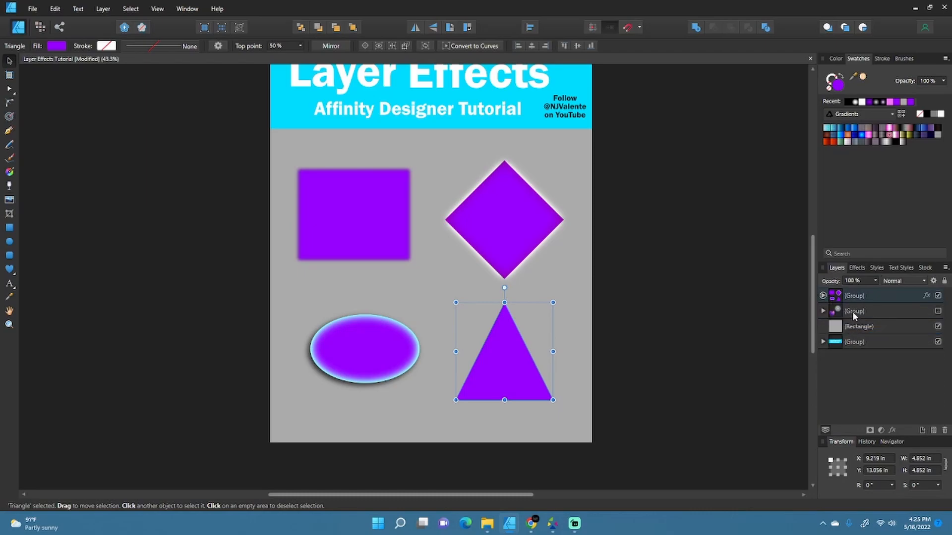
click(590, 329)
click(657, 315)
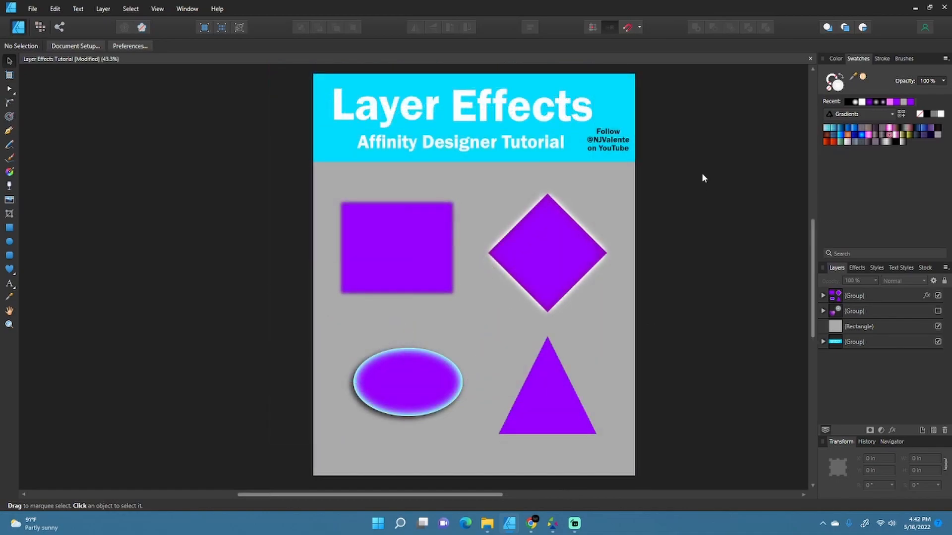
Hide the group of four purple shapes and show the group with the heart and the glowing sphere.
drag(684, 312, 674, 300)
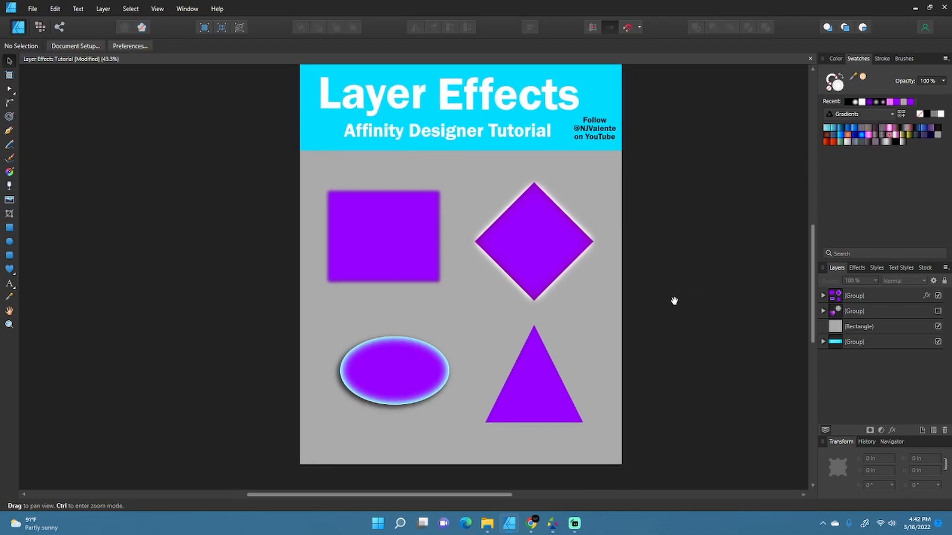
click(937, 295)
click(937, 311)
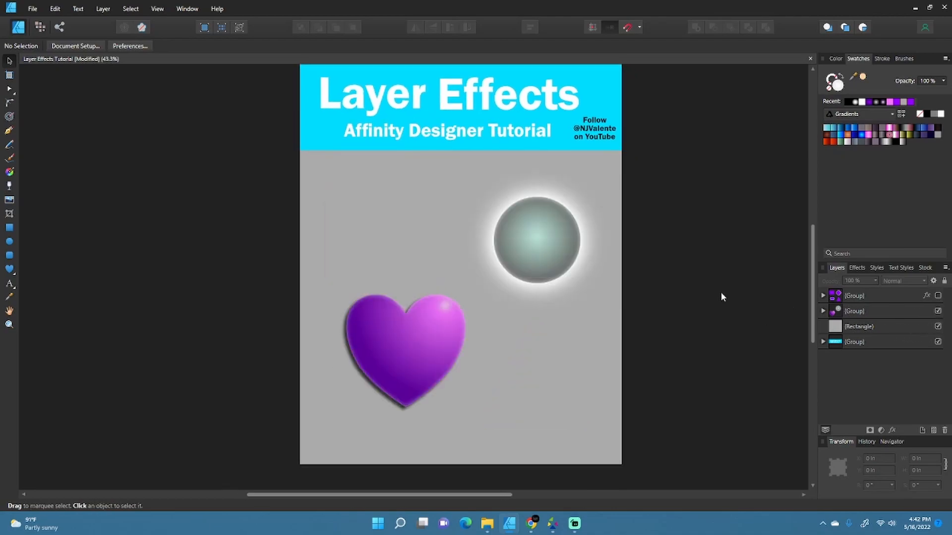
scroll(573, 273, up, 5)
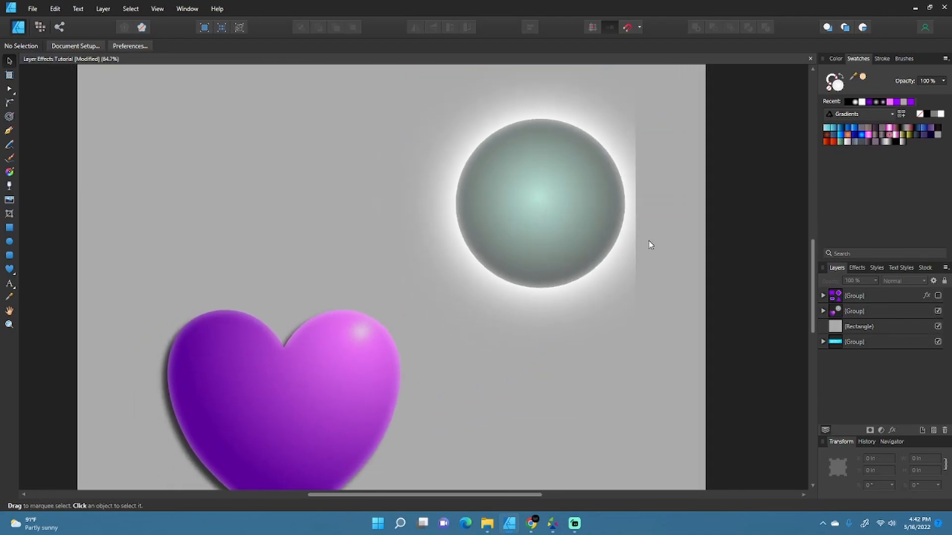
scroll(614, 283, down, 5)
scroll(620, 288, down, 2)
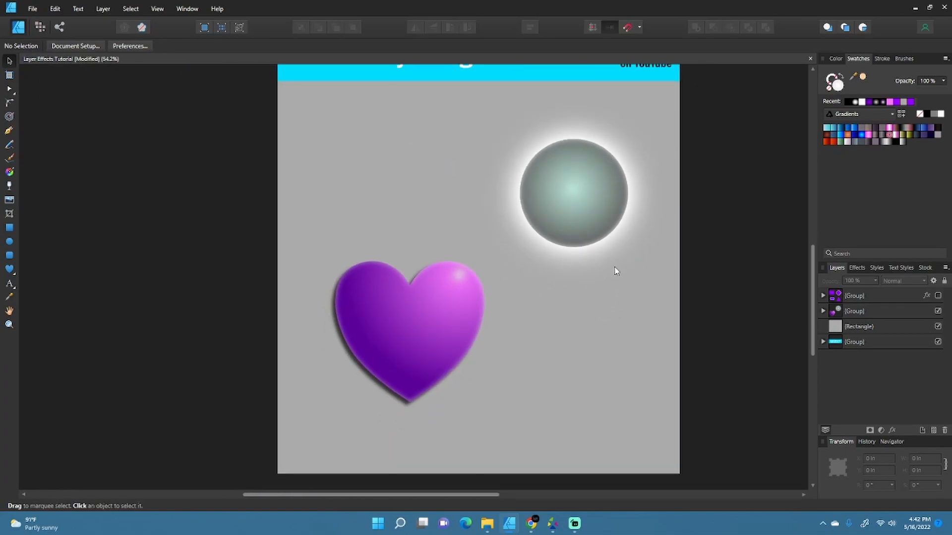
Examine the finished heart and the glowing sphere up close and at full page view.
scroll(614, 263, up, 2)
scroll(569, 281, up, 4)
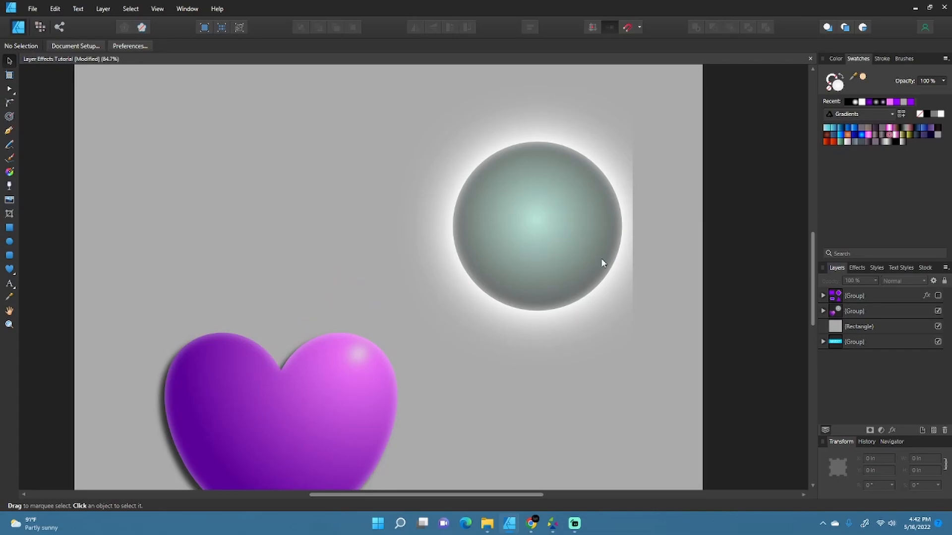
click(705, 342)
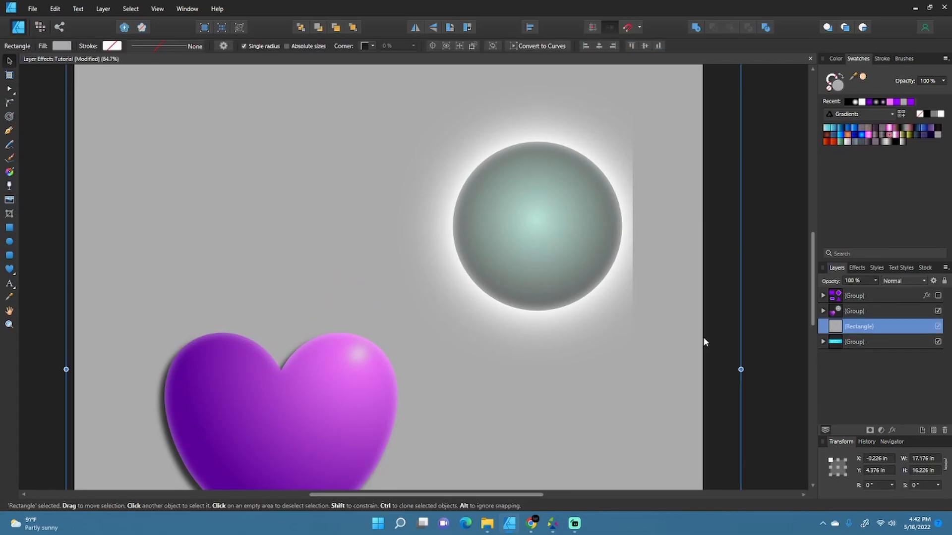
click(753, 291)
scroll(570, 293, down, 4)
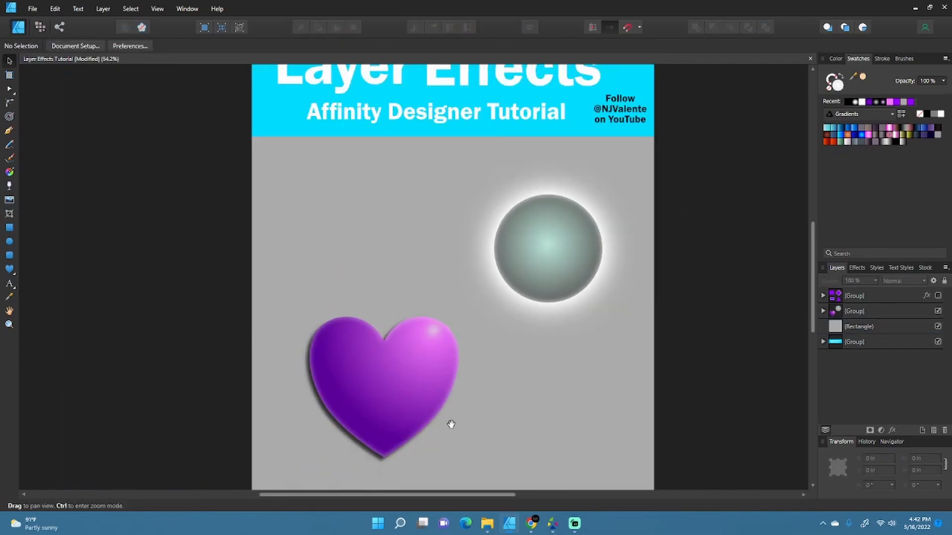
scroll(443, 275, down, 2)
drag(544, 336, 572, 314)
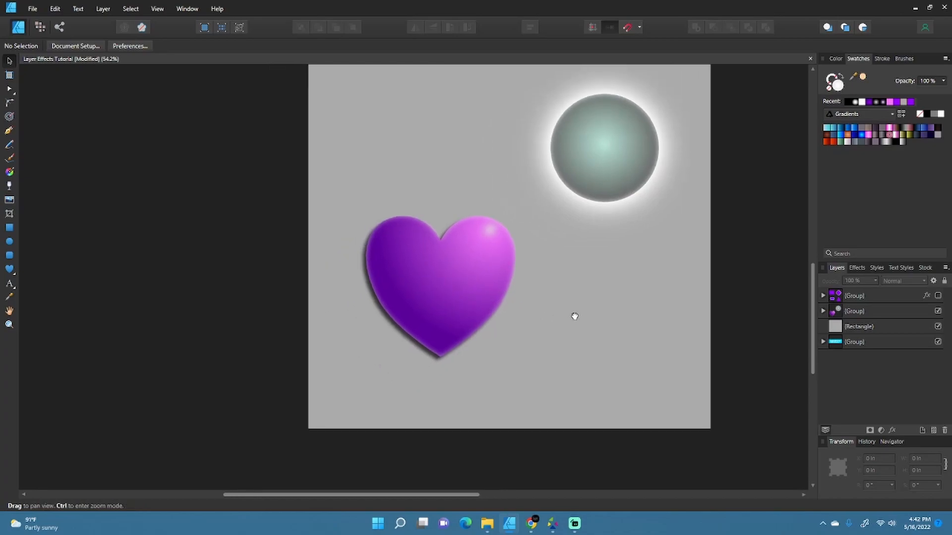
drag(572, 273, 542, 369)
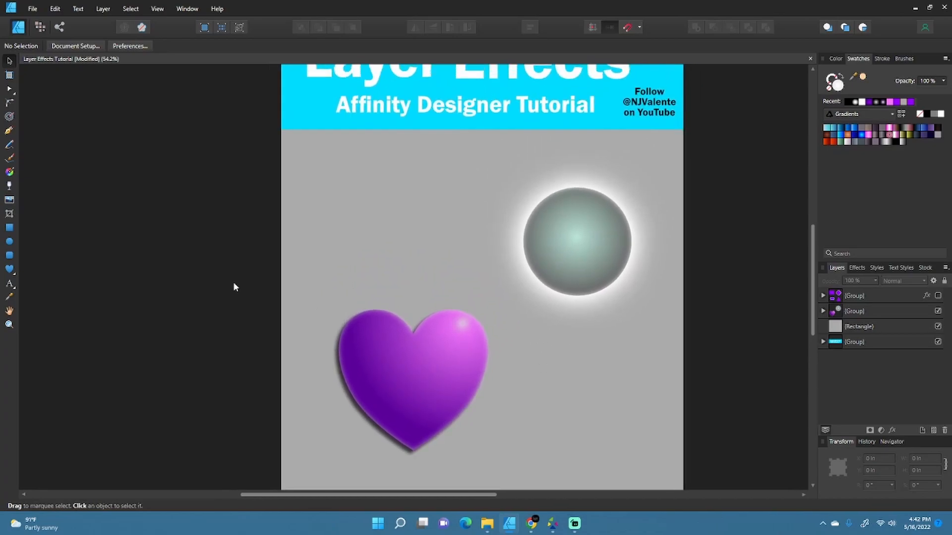
Draw a circle about 4.74 in wide above the heart and fill it with solid white.
click(9, 242)
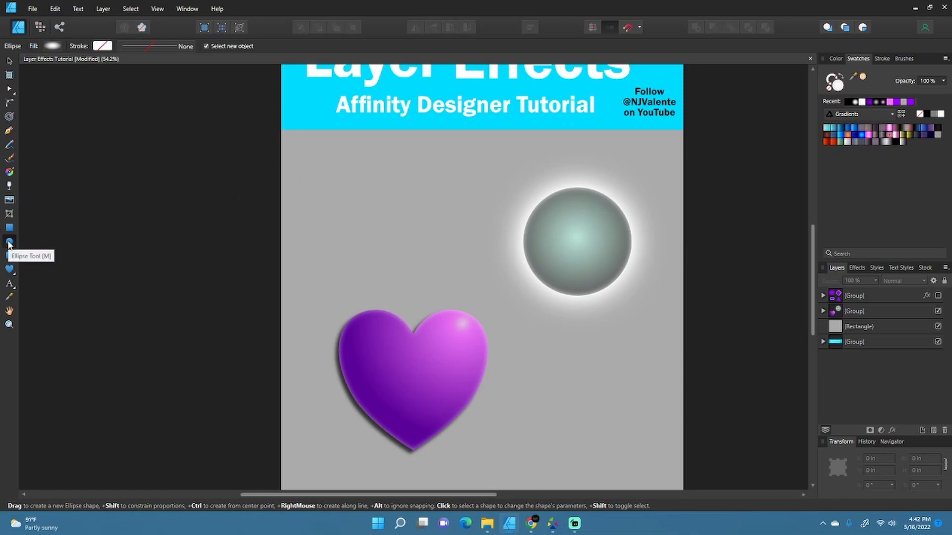
drag(340, 152, 459, 272)
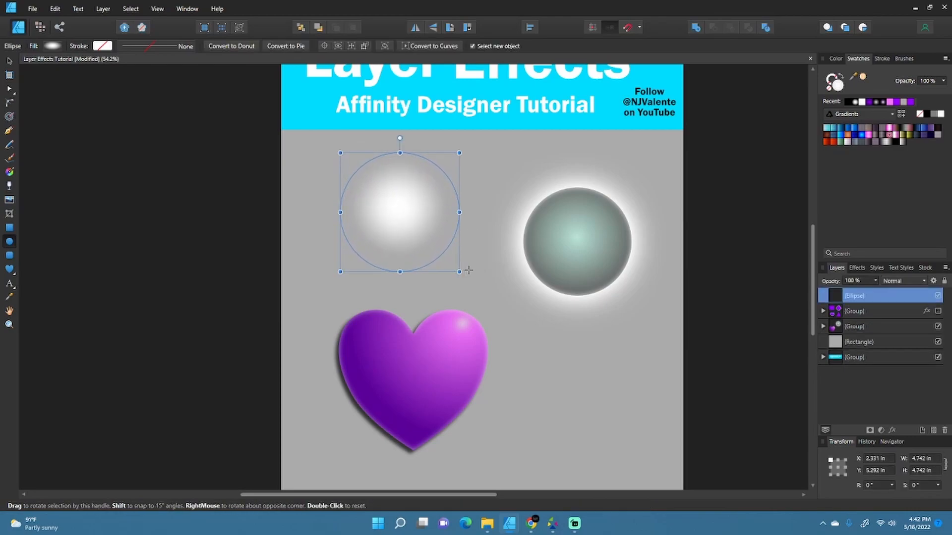
click(940, 115)
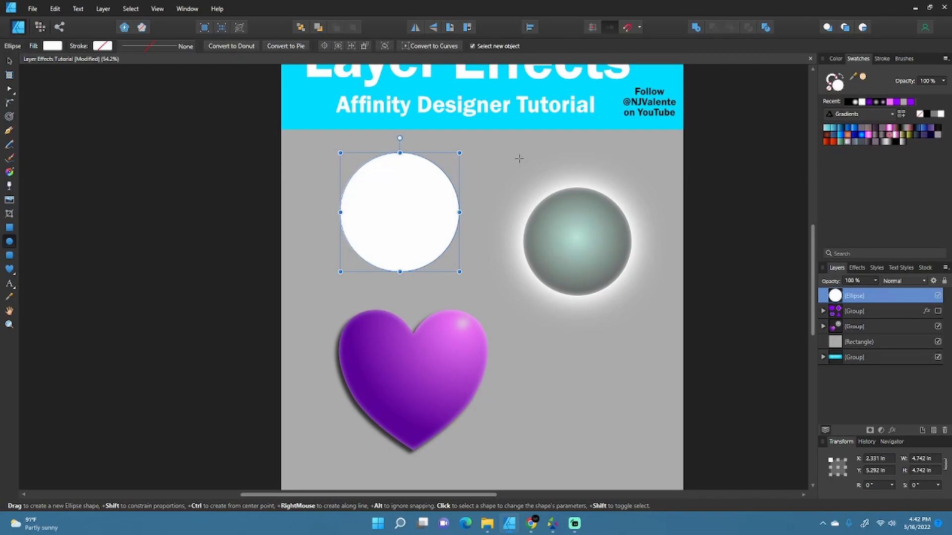
Apply a radial gradient fill to the new circle, running from its center toward its lower-right edge.
click(10, 173)
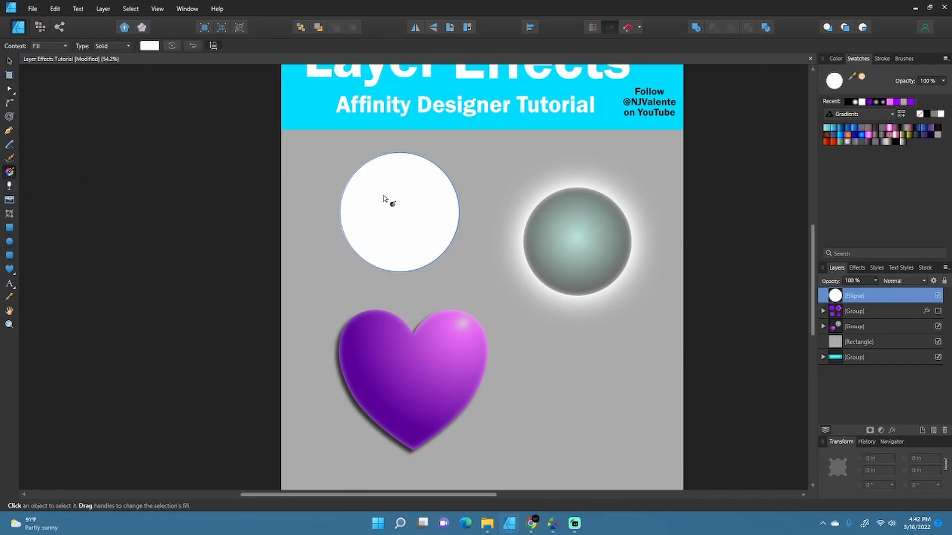
drag(385, 201, 456, 229)
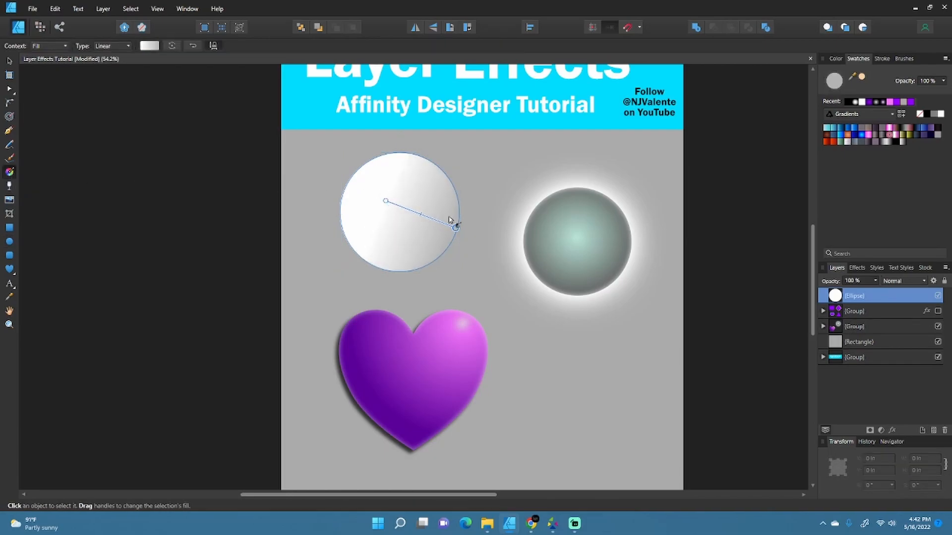
click(120, 45)
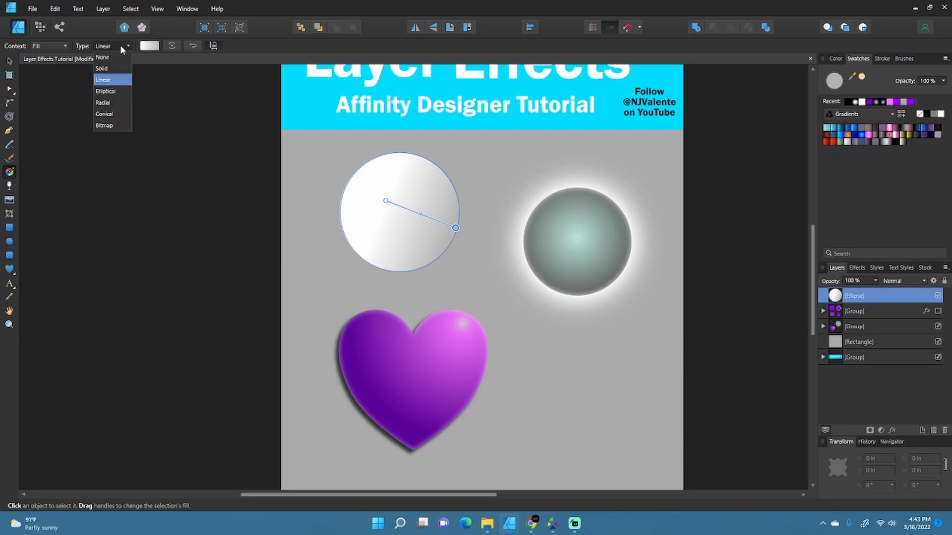
click(109, 105)
drag(386, 201, 397, 210)
drag(467, 238, 447, 235)
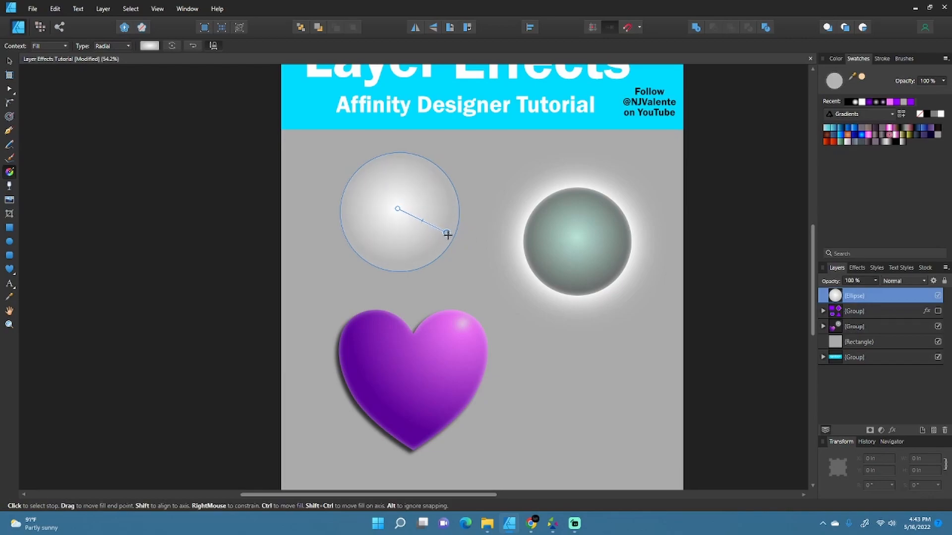
Recolor the center stop of the circle's radial gradient to a light blue with hue 188 and lightness 74.
click(399, 211)
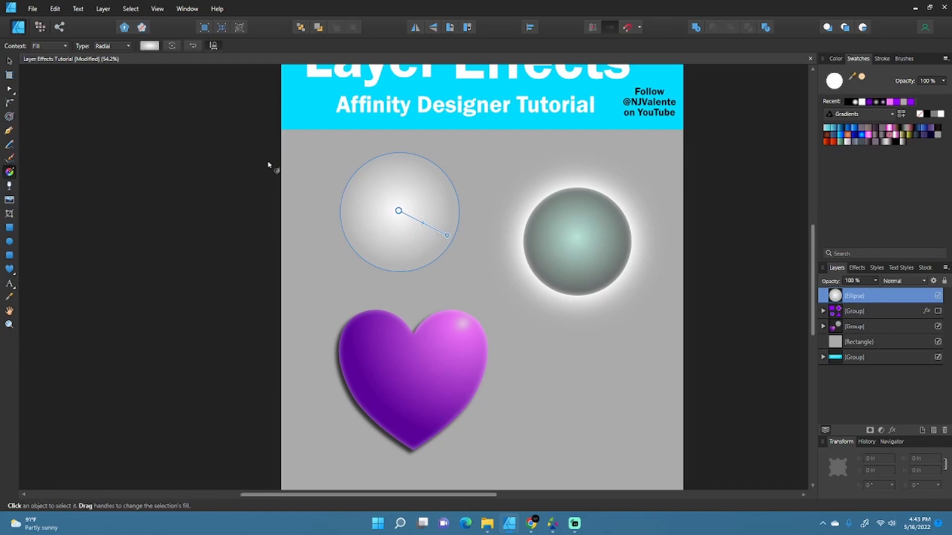
click(149, 46)
click(76, 90)
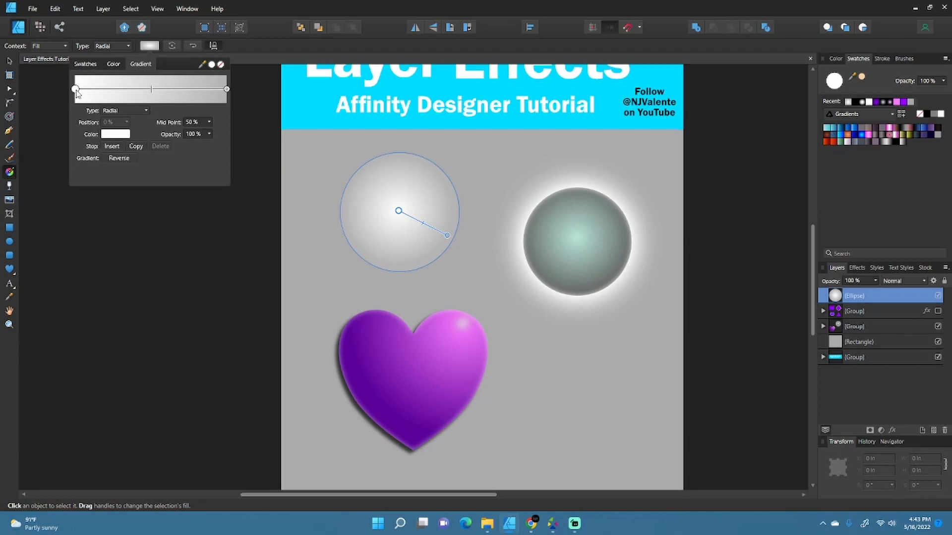
click(109, 136)
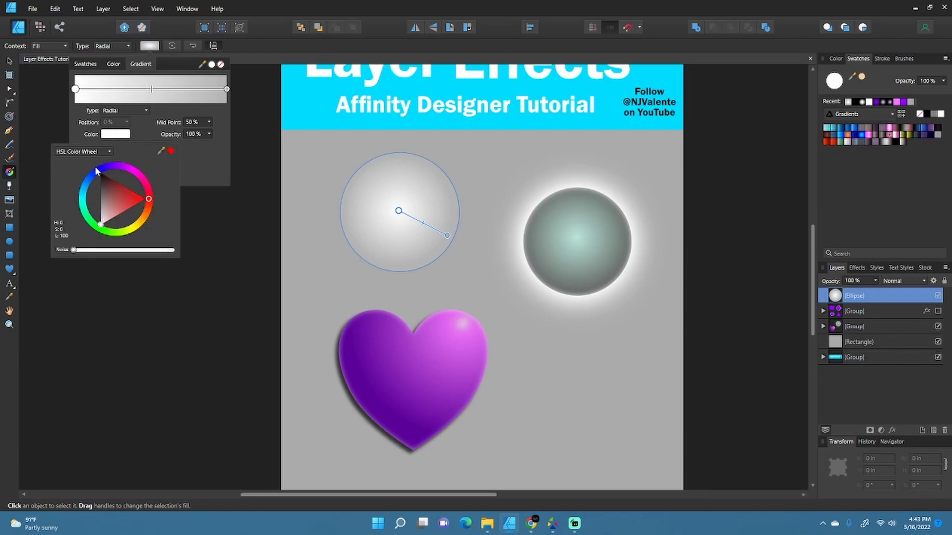
click(85, 205)
click(118, 190)
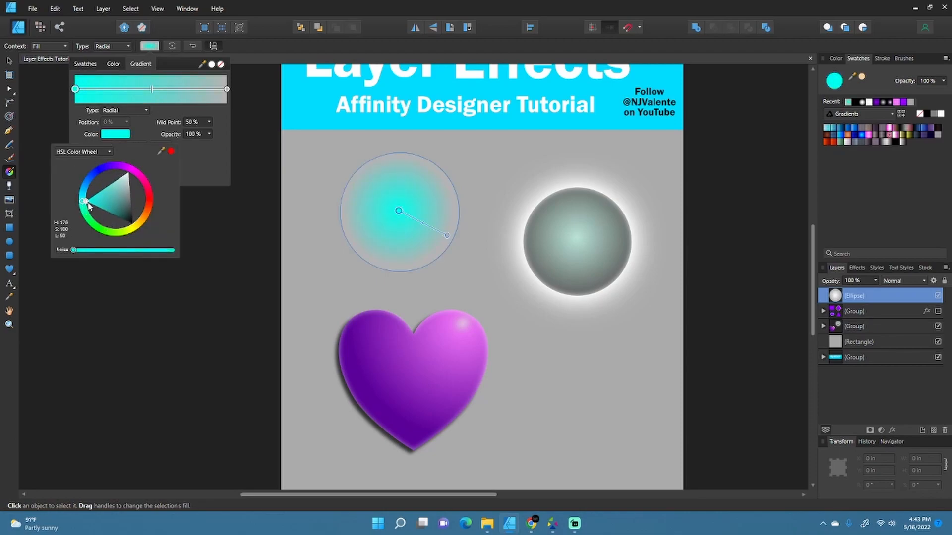
drag(122, 189, 115, 192)
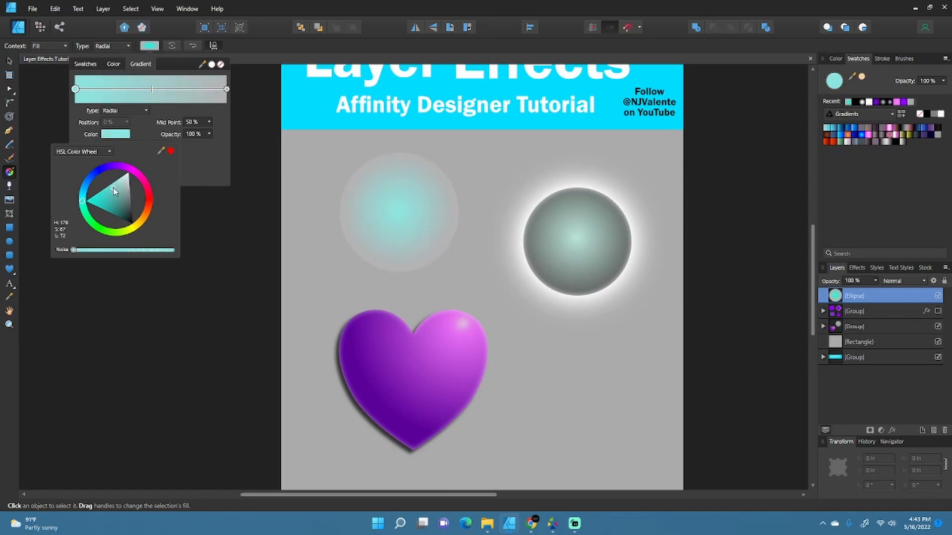
mouse_move(82, 200)
mouse_down()
mouse_move(88, 221)
mouse_move(132, 235)
mouse_move(89, 226)
mouse_move(73, 197)
mouse_up()
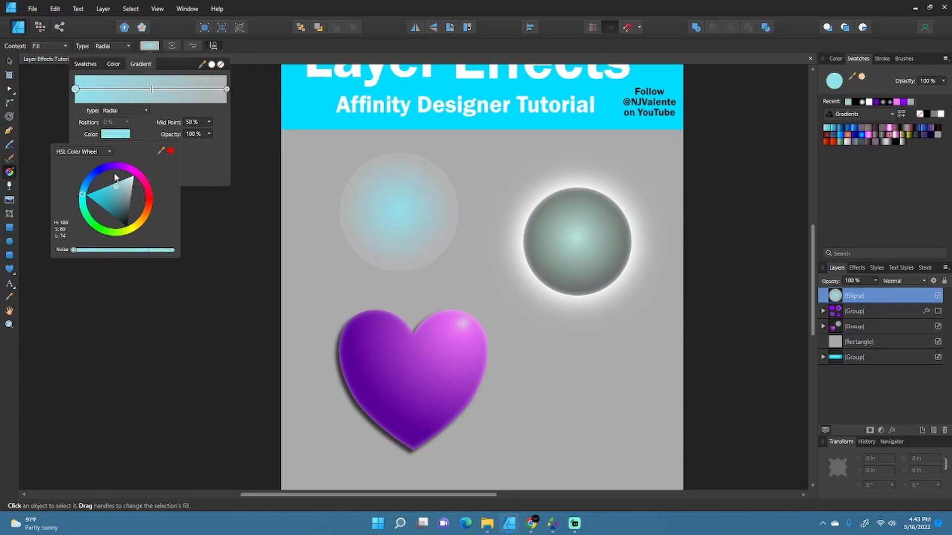
Recolor the outer stop of the circle's gradient to a dark blue-gray and deselect the circle.
click(226, 89)
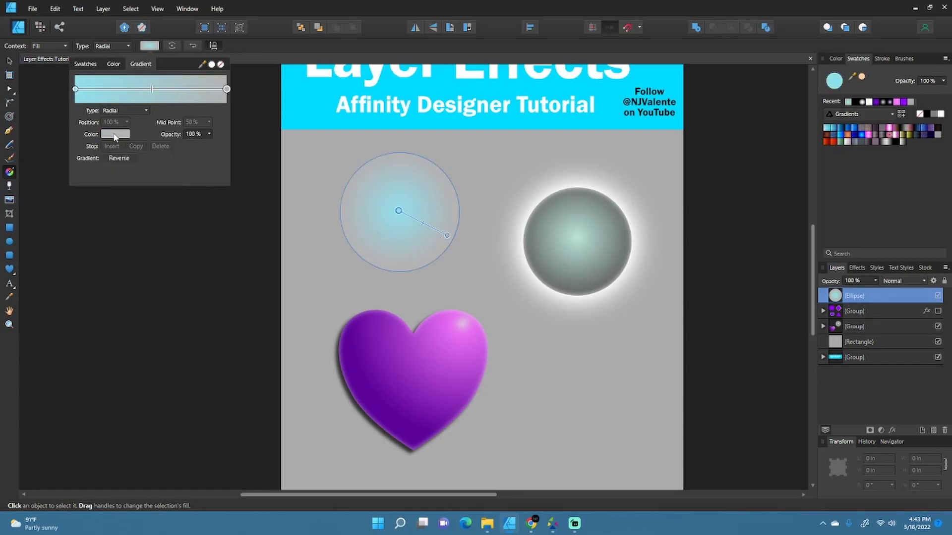
click(119, 134)
mouse_move(88, 179)
mouse_down()
mouse_move(83, 190)
mouse_move(125, 207)
mouse_up()
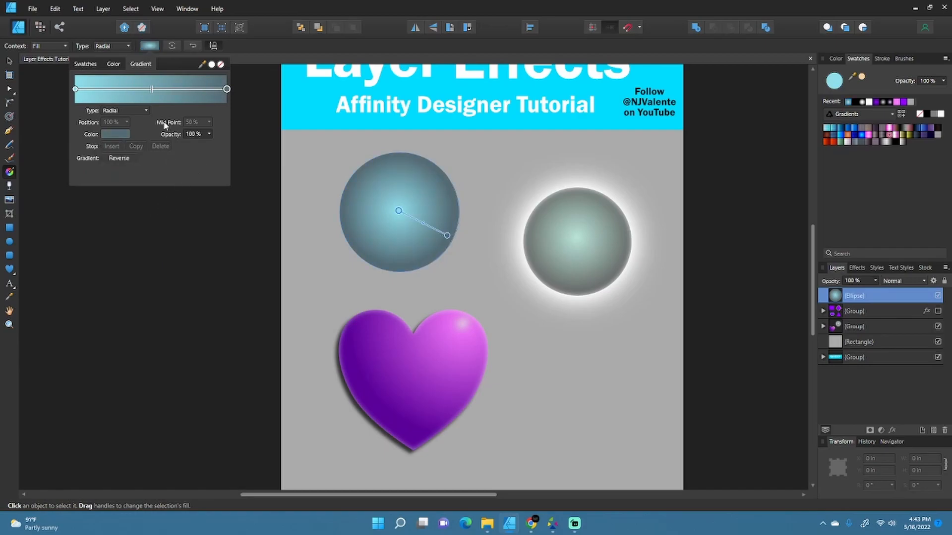
click(9, 60)
click(208, 218)
drag(345, 286, 287, 272)
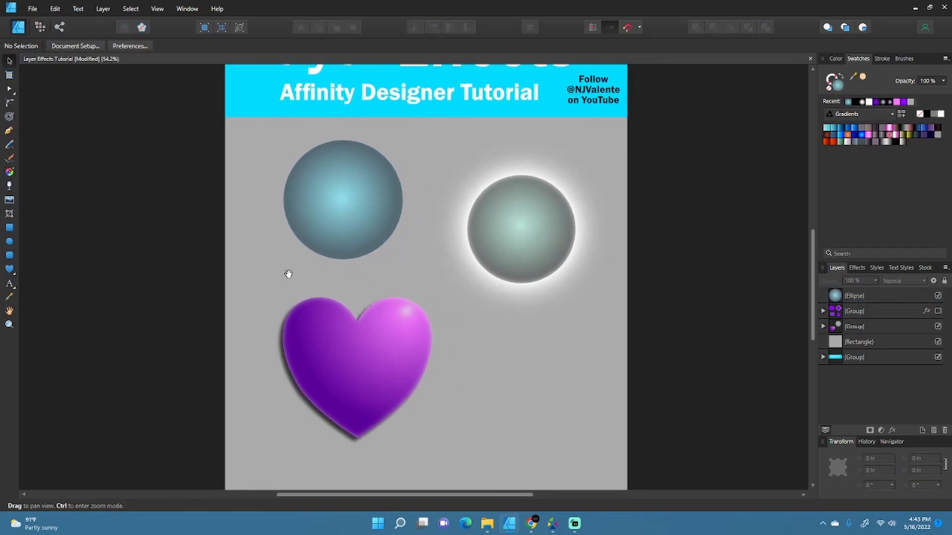
Add an Inner Glow effect to the blue circle with a 100 px radius and 51 % opacity.
click(390, 217)
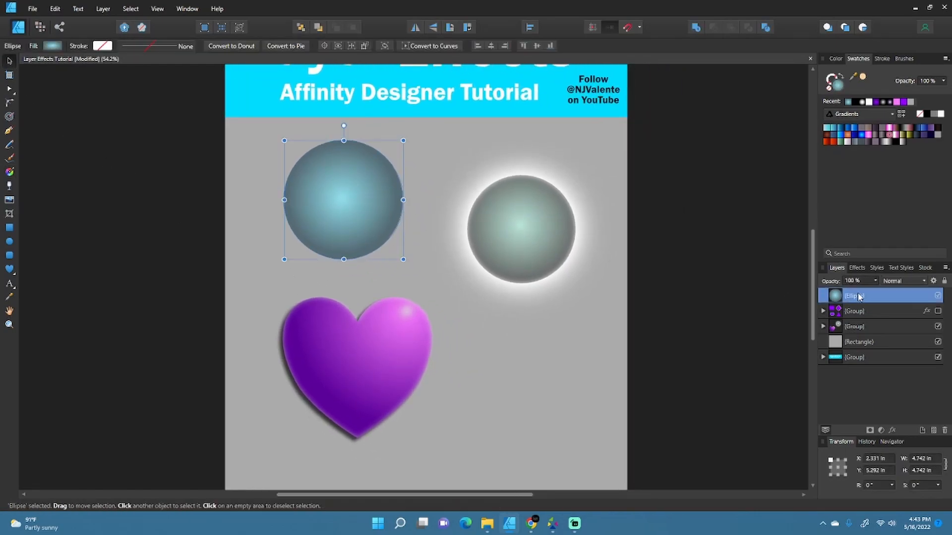
click(858, 268)
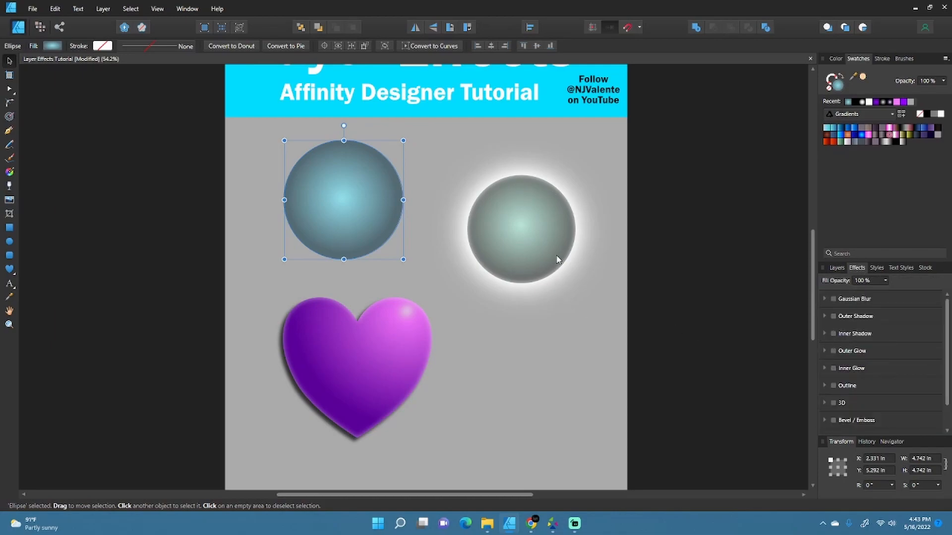
scroll(533, 228, up, 2)
drag(606, 314, 664, 329)
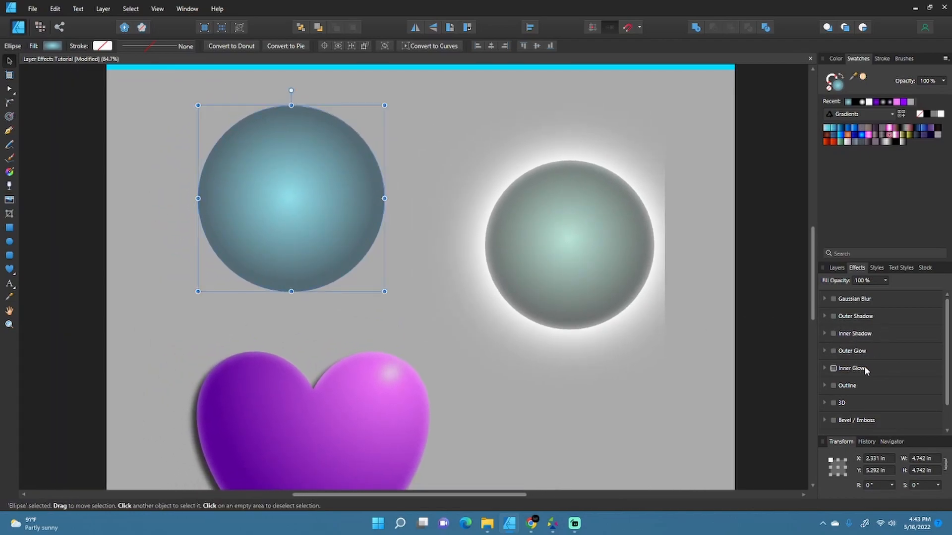
click(833, 369)
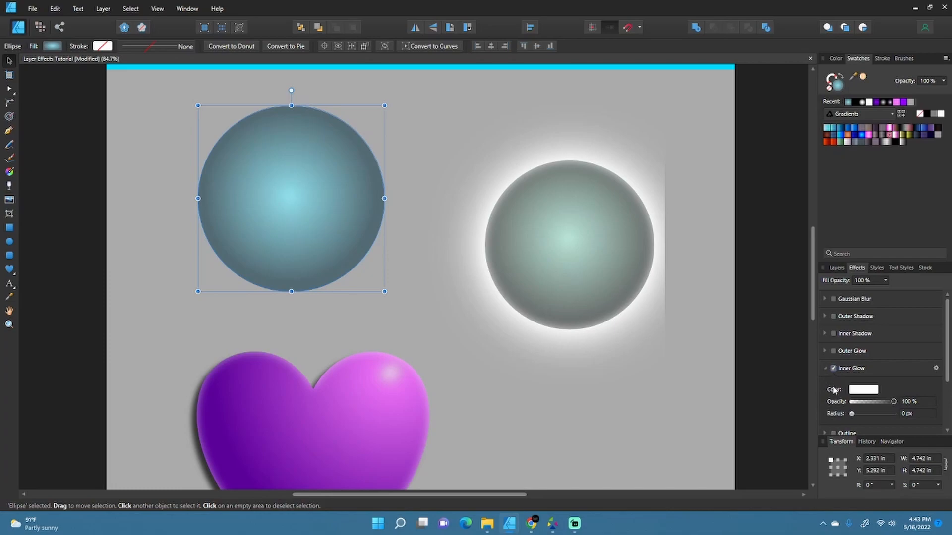
drag(855, 412, 887, 418)
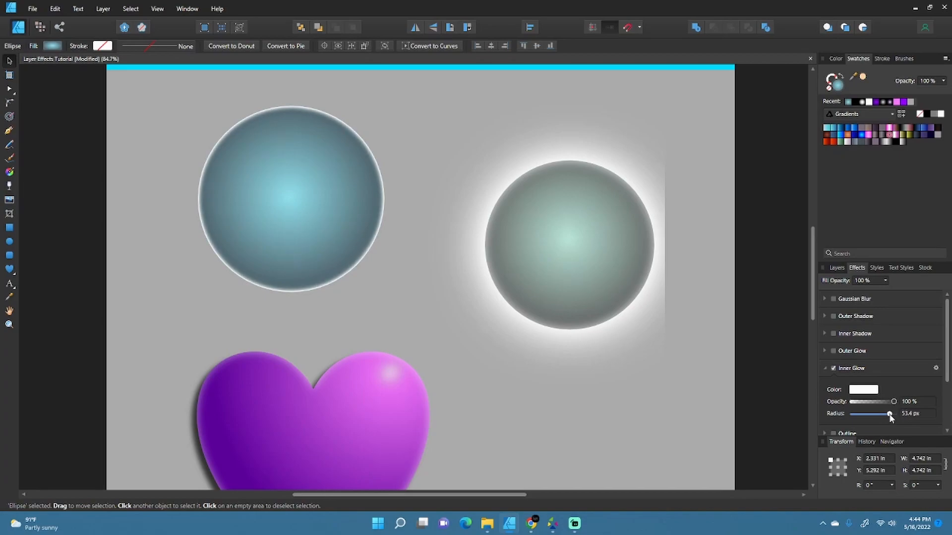
mouse_move(890, 418)
mouse_down()
mouse_move(891, 402)
mouse_move(881, 404)
mouse_up()
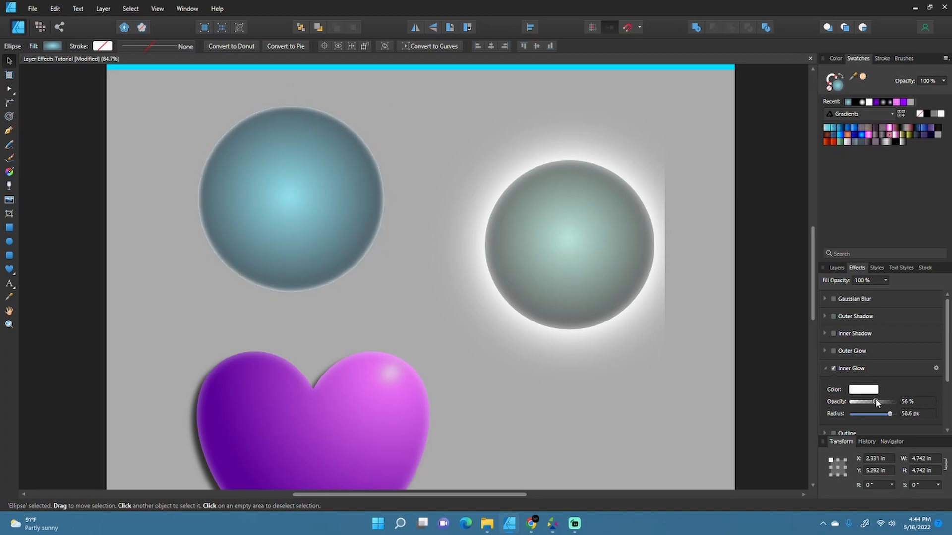
drag(890, 413, 873, 401)
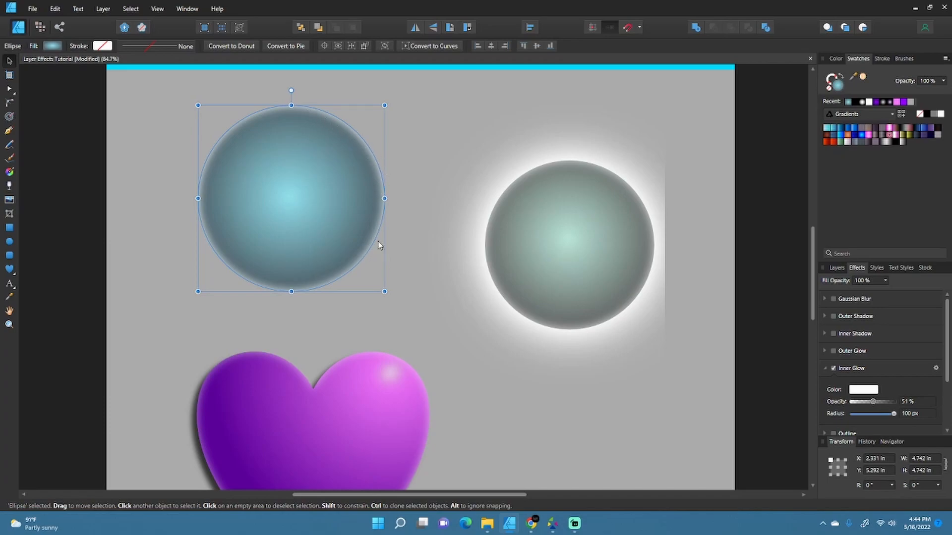
Add an Outer Glow effect with a 500 px radius to the blue circle, deselect it and inspect the glow.
click(833, 351)
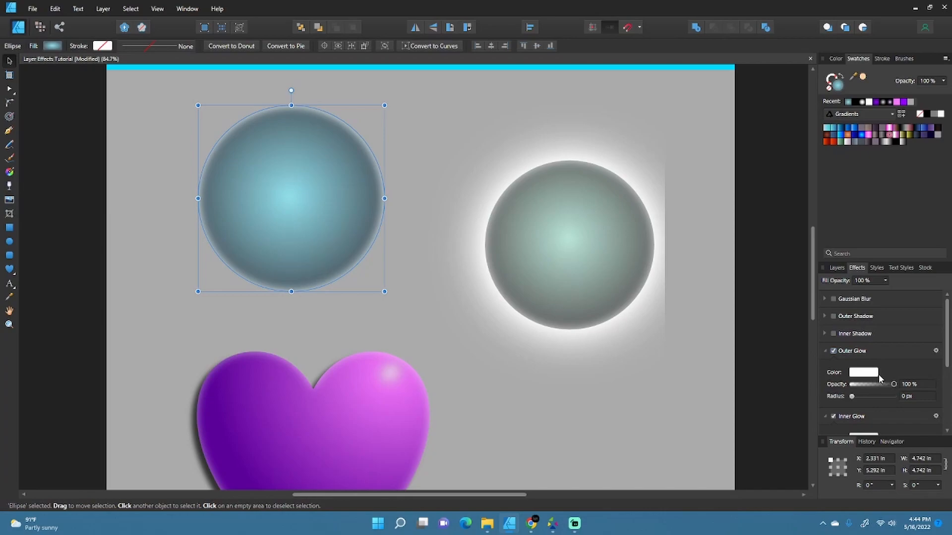
drag(853, 397, 896, 405)
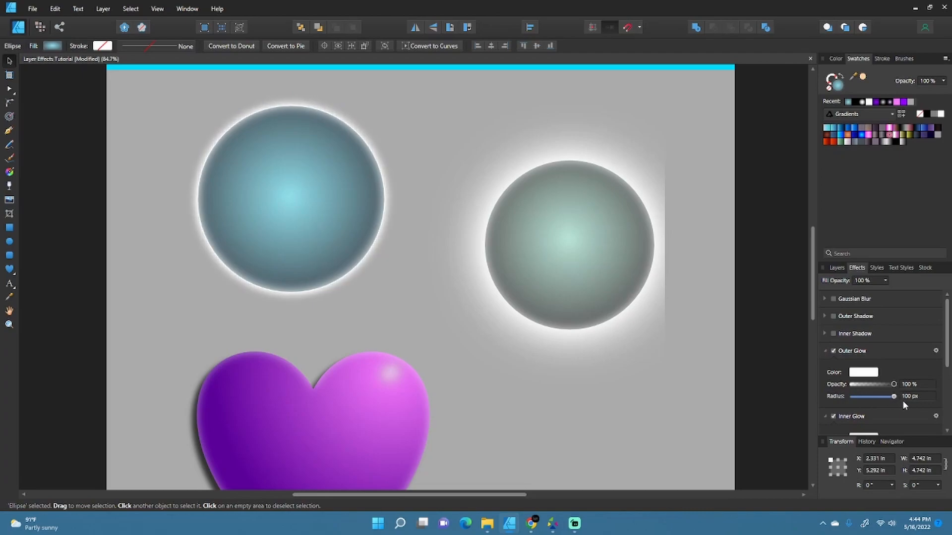
click(903, 397)
text(500)
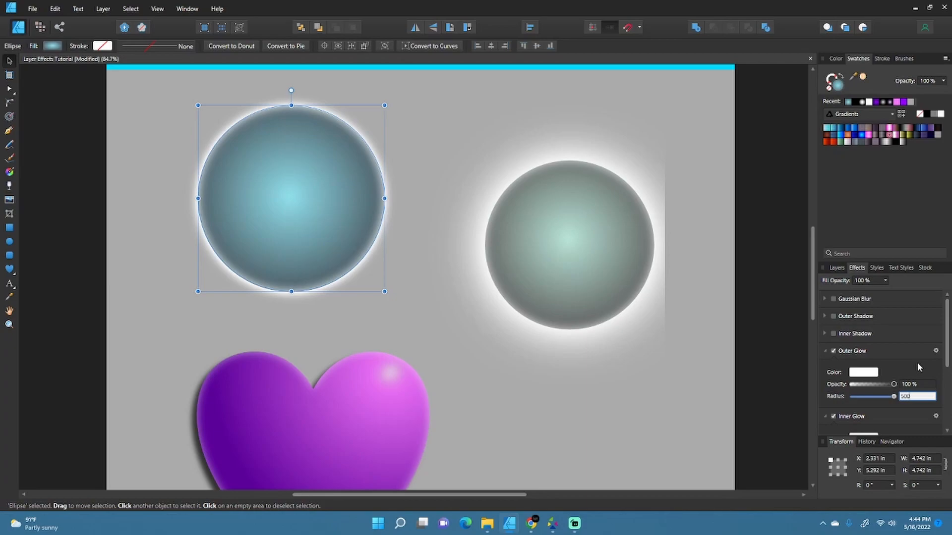
key(Return)
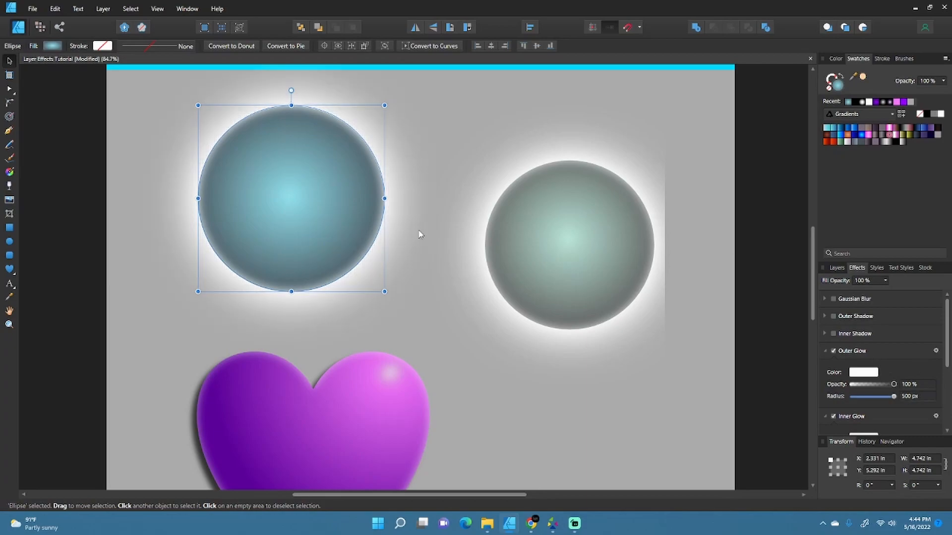
click(462, 348)
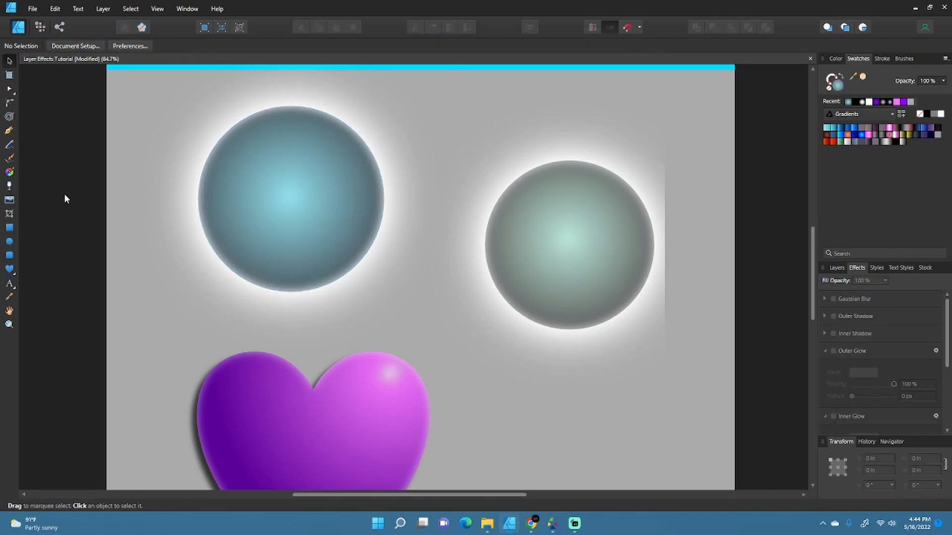
scroll(353, 223, down, 2)
drag(393, 291, 534, 319)
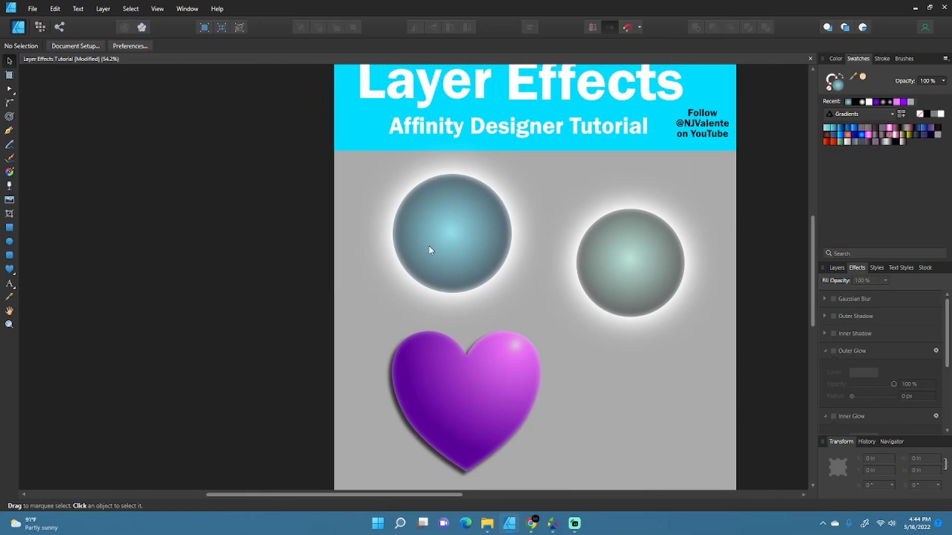
scroll(460, 239, up, 3)
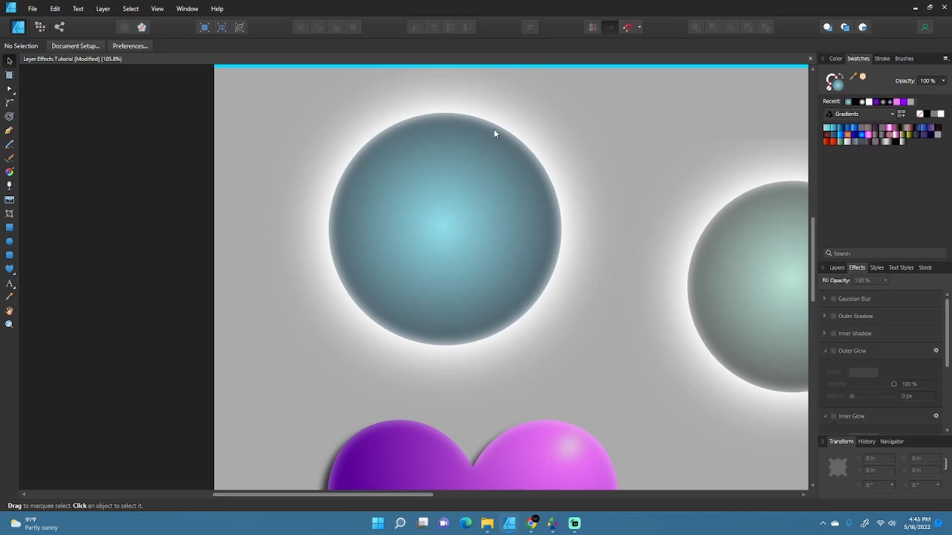
Draw a heart about 5.1 in wide and 5.0 in high beside the purple sample heart, below the green circle.
drag(612, 369, 529, 281)
scroll(457, 216, down, 3)
drag(522, 347, 441, 320)
drag(488, 384, 496, 394)
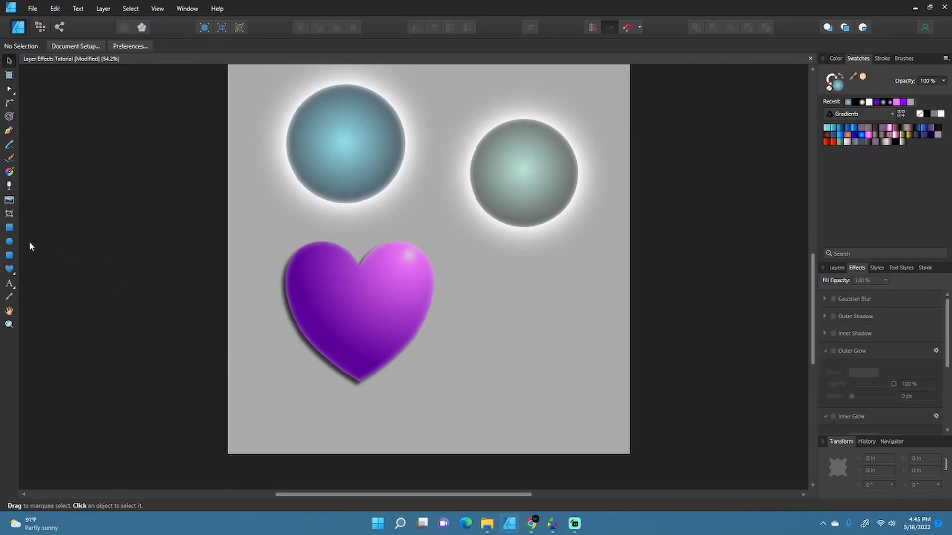
click(10, 270)
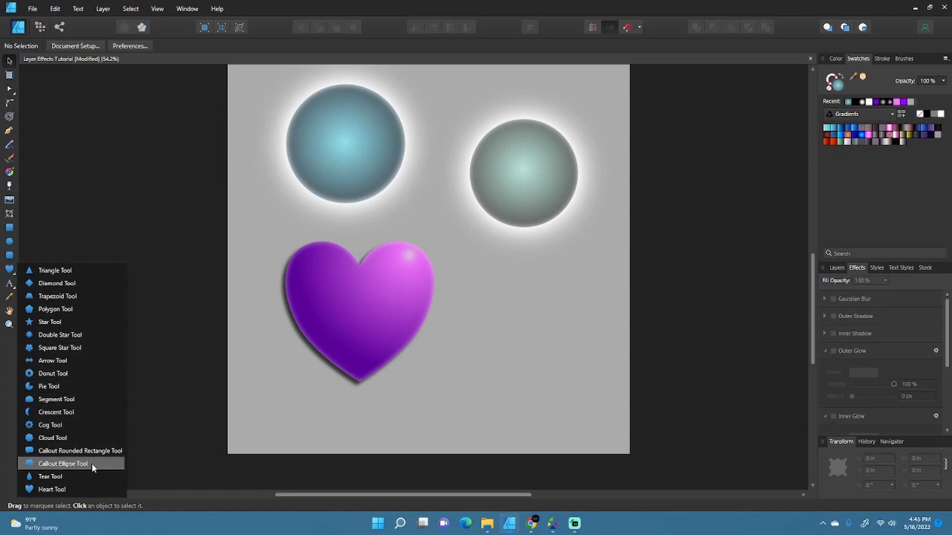
click(72, 487)
drag(475, 261, 603, 387)
drag(557, 347, 537, 280)
scroll(516, 302, up, 1)
scroll(587, 247, up, 1)
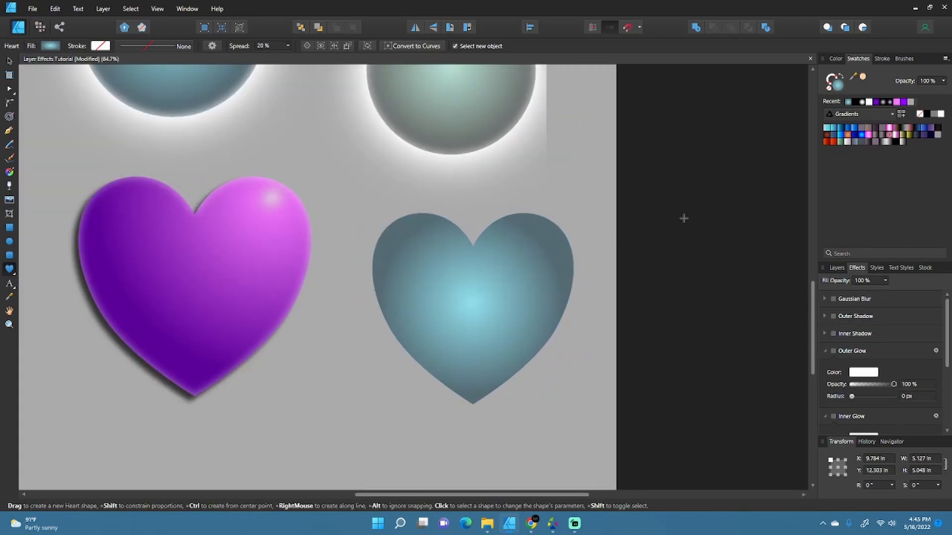
Fill the new heart with bright purple and apply a radial gradient from its upper-left lobe toward its lower-right edge.
click(903, 102)
drag(495, 327, 516, 314)
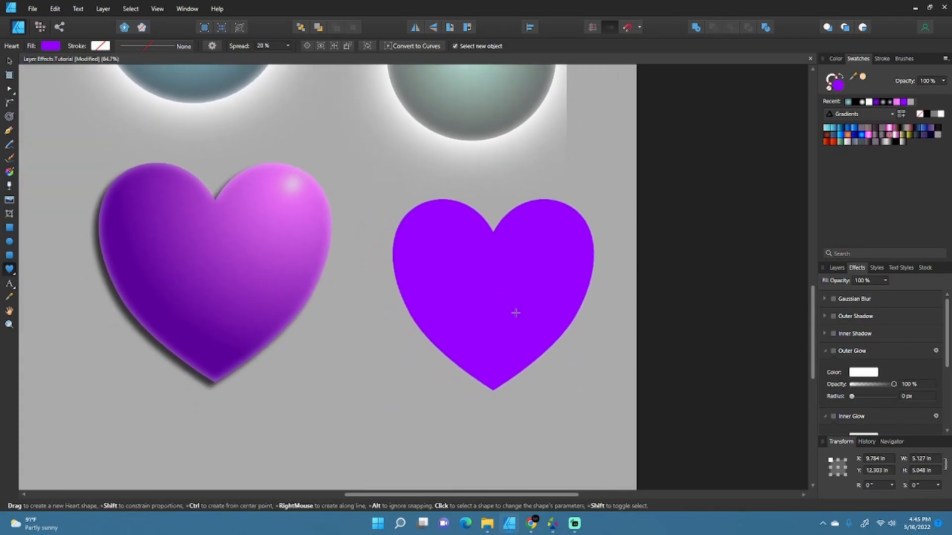
click(11, 172)
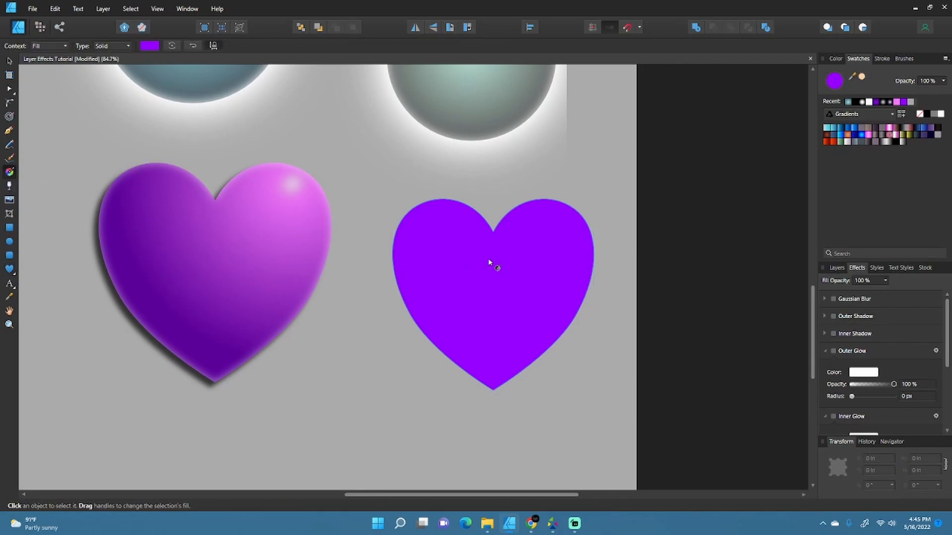
drag(444, 228, 557, 316)
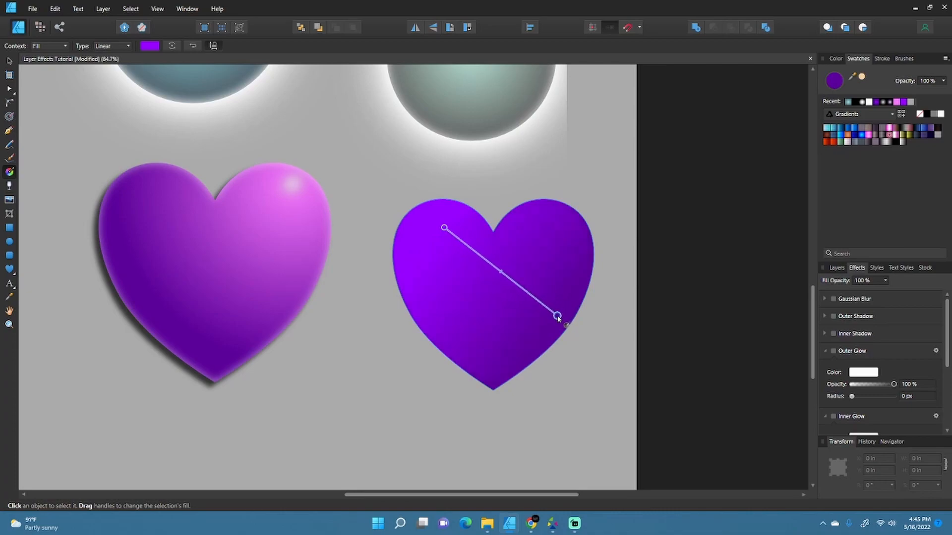
click(124, 48)
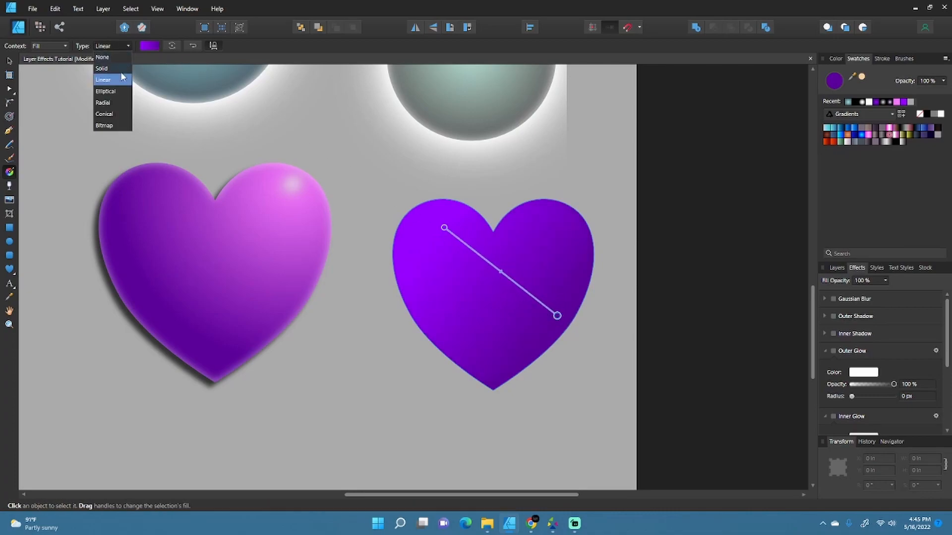
click(116, 102)
Recolor the center stop of the new heart's radial gradient to magenta with hue 292.
click(147, 47)
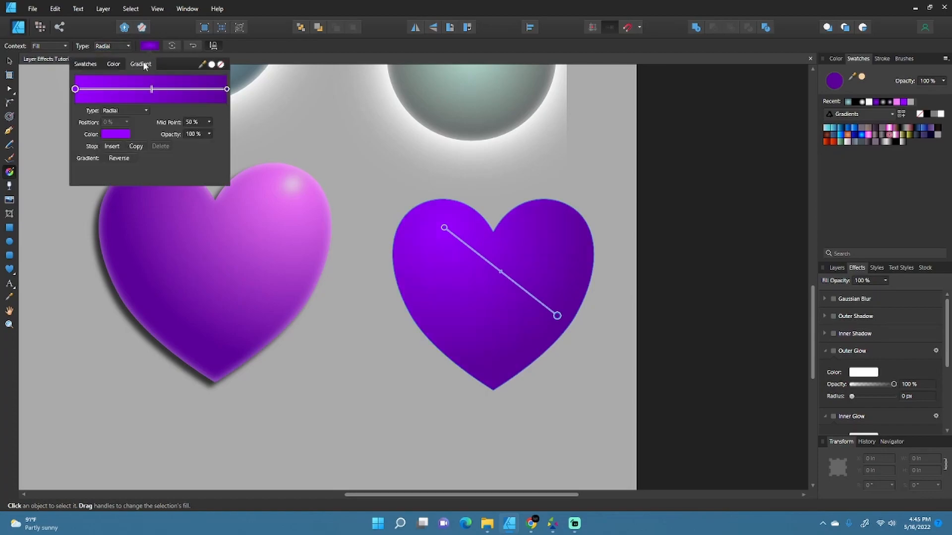
click(75, 90)
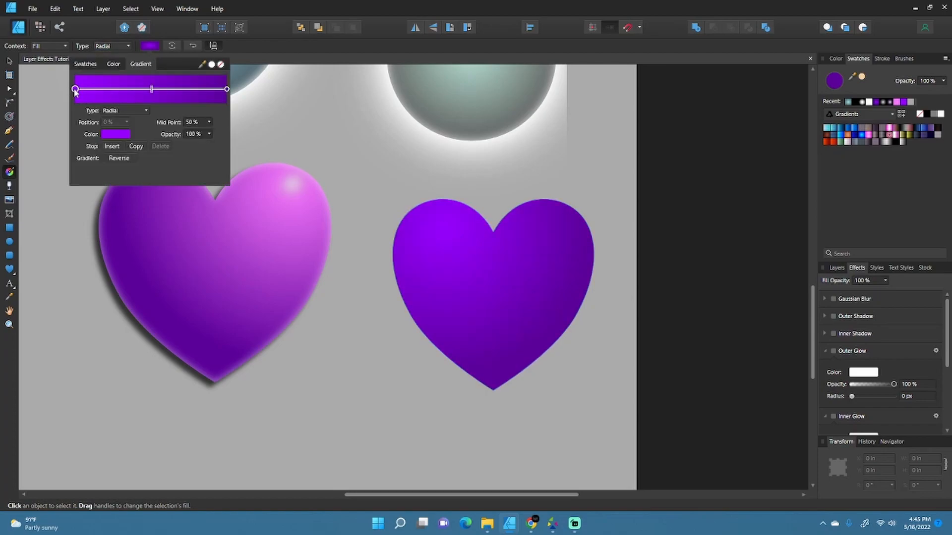
click(115, 134)
drag(121, 169, 130, 172)
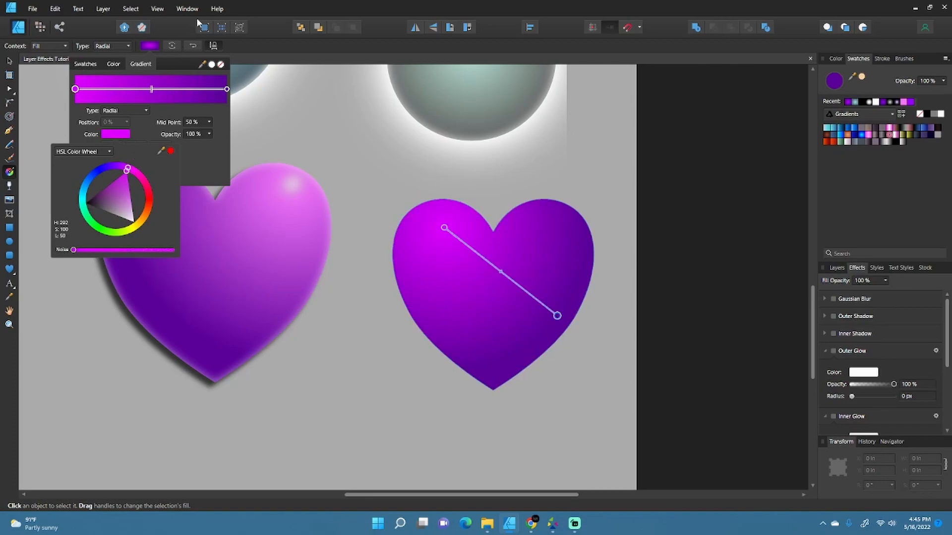
click(293, 7)
click(341, 5)
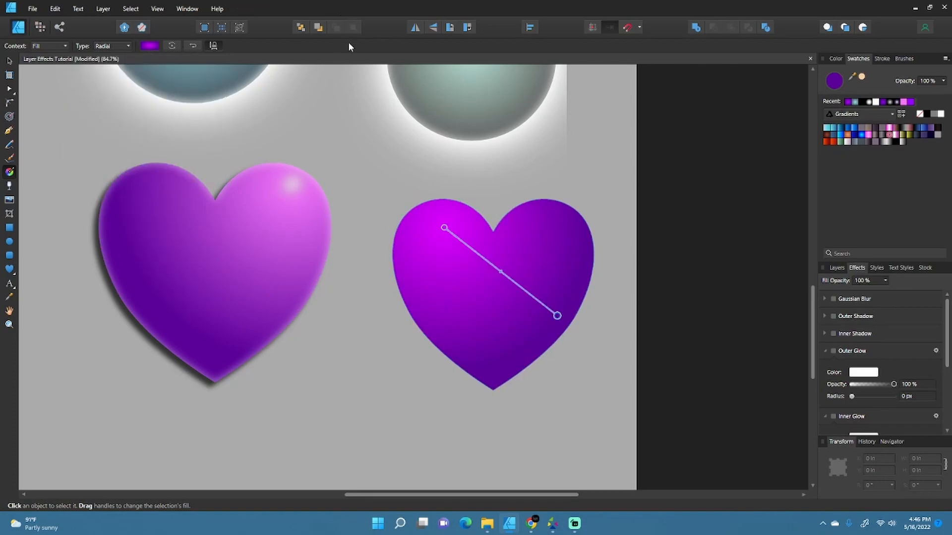
Adjust the heart's radial gradient so its center sits in the left lobe and its end lies near the lower-right edge.
drag(443, 229, 436, 231)
mouse_move(549, 318)
mouse_down()
mouse_move(471, 297)
mouse_move(557, 323)
mouse_move(478, 272)
mouse_move(467, 299)
mouse_move(536, 325)
mouse_move(516, 317)
mouse_move(520, 332)
mouse_move(517, 307)
mouse_move(475, 272)
mouse_move(480, 281)
mouse_up()
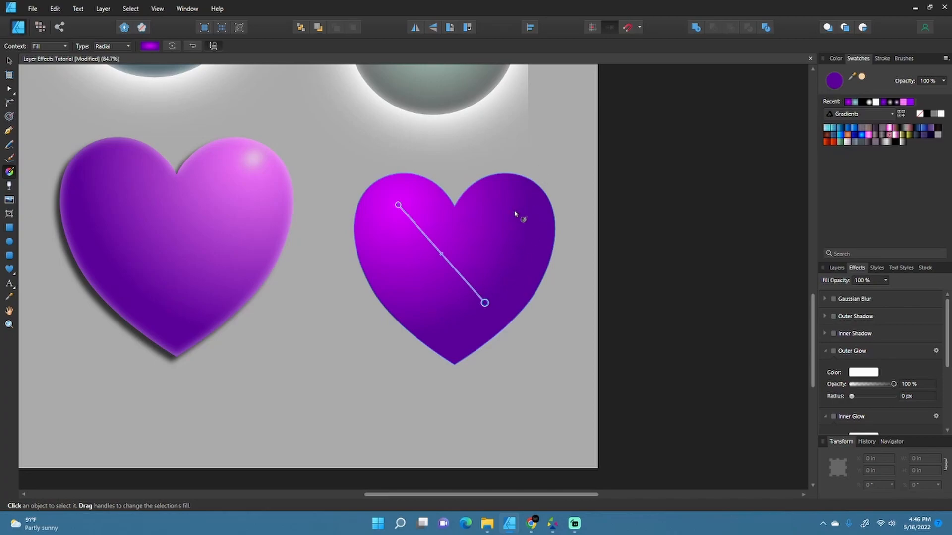
drag(389, 161, 399, 204)
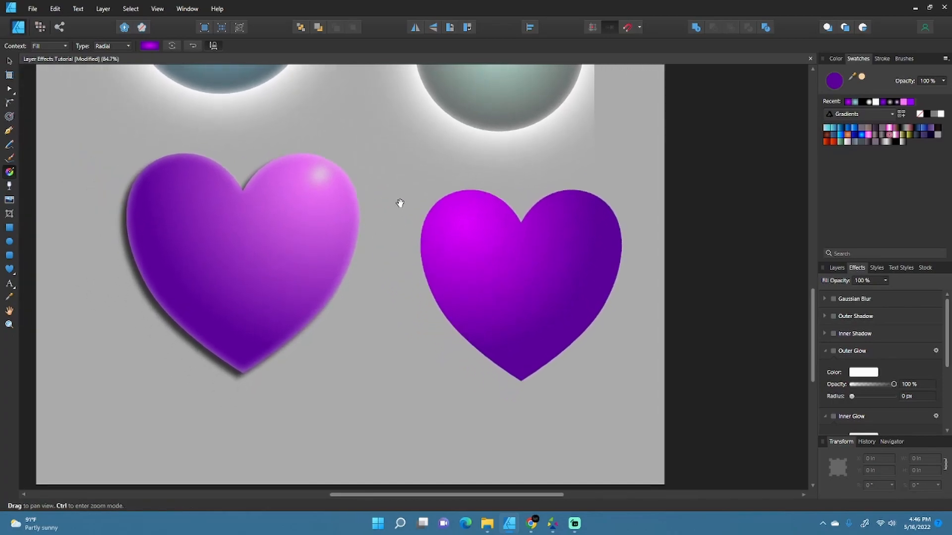
mouse_move(470, 221)
mouse_down()
mouse_move(520, 283)
mouse_move(471, 219)
mouse_up()
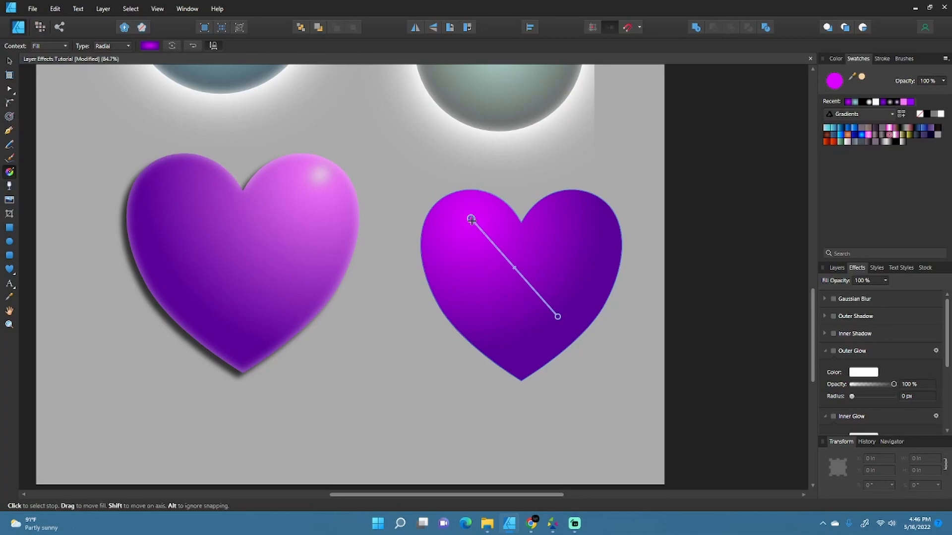
drag(469, 225, 467, 227)
mouse_move(558, 317)
mouse_down()
mouse_move(559, 325)
mouse_move(556, 315)
mouse_move(582, 311)
mouse_move(578, 319)
mouse_up()
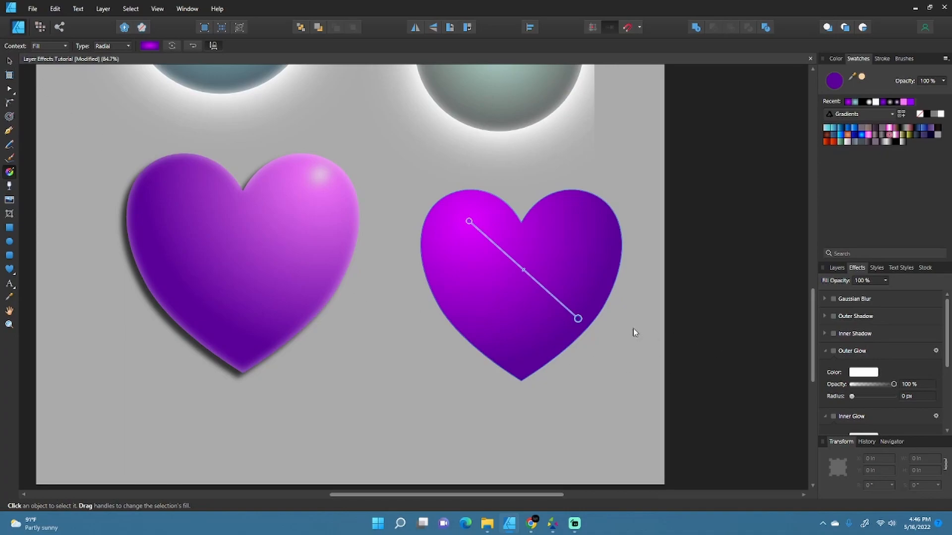
Add an Outer Shadow to the new heart with 75 % opacity, 49.6 px radius and 58.6 px offset.
key(v)
drag(644, 330, 628, 334)
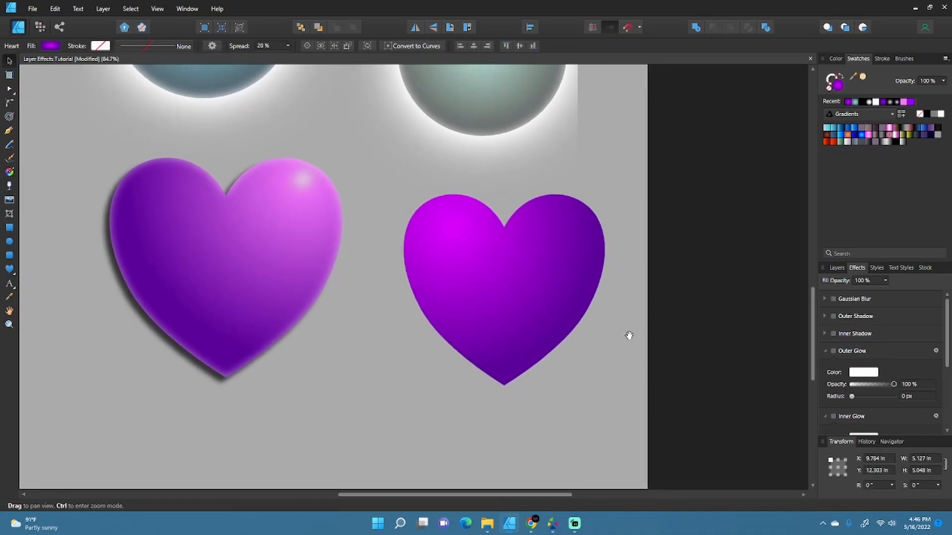
click(825, 352)
click(826, 368)
click(833, 316)
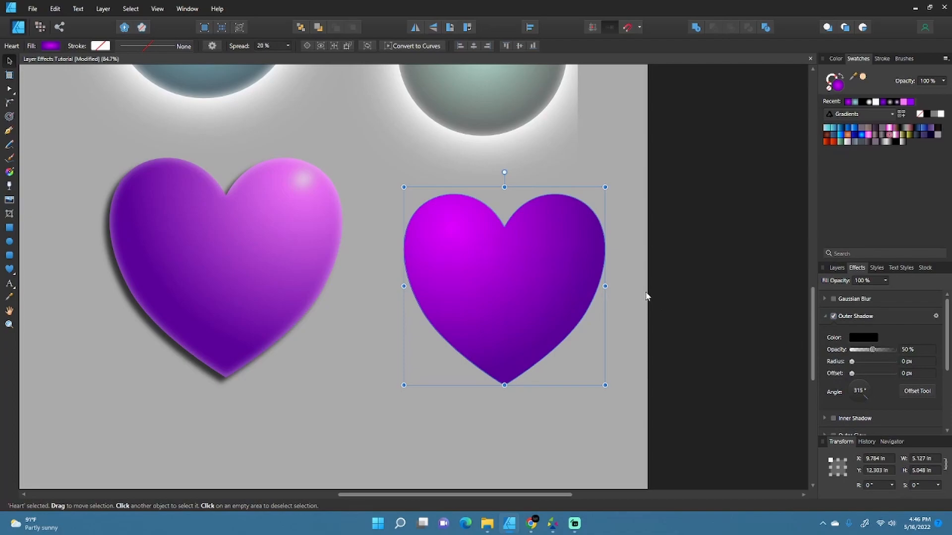
drag(872, 350, 891, 376)
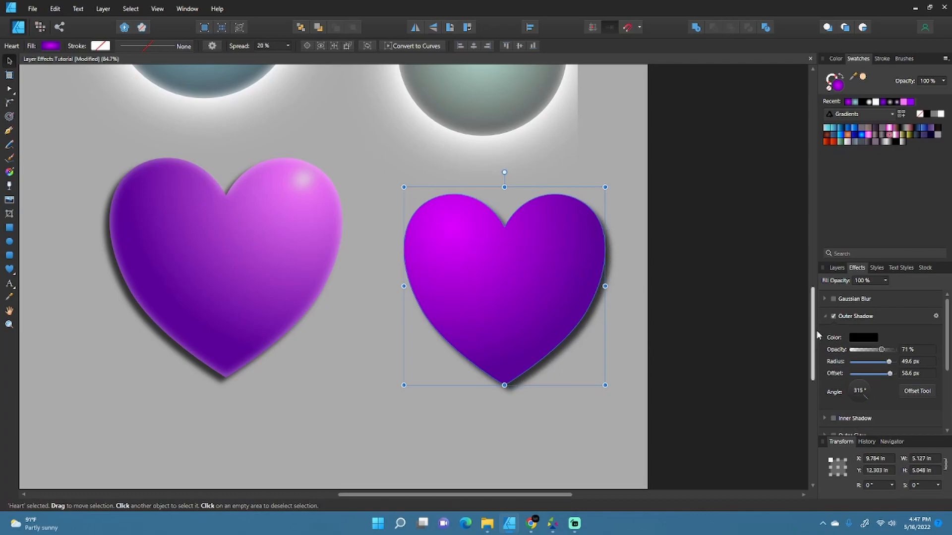
drag(881, 350, 892, 351)
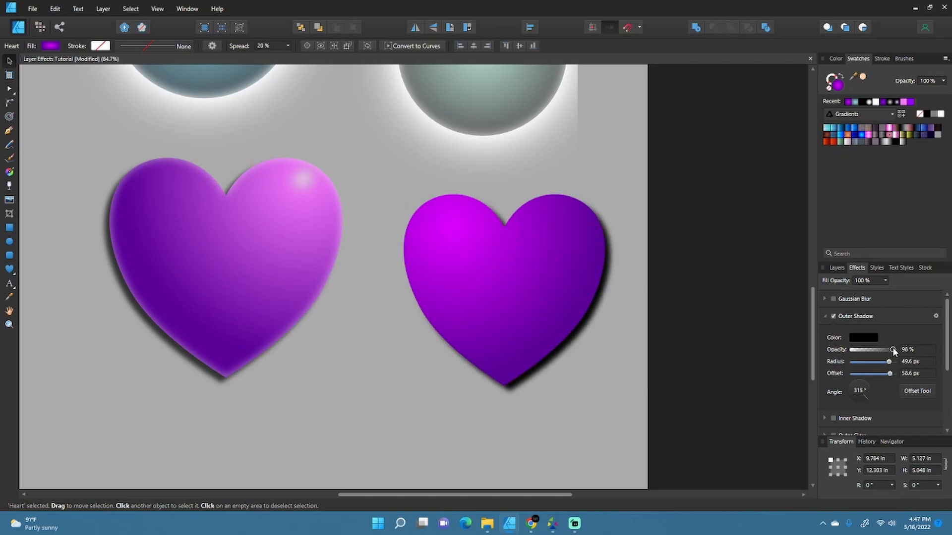
drag(894, 351, 894, 351)
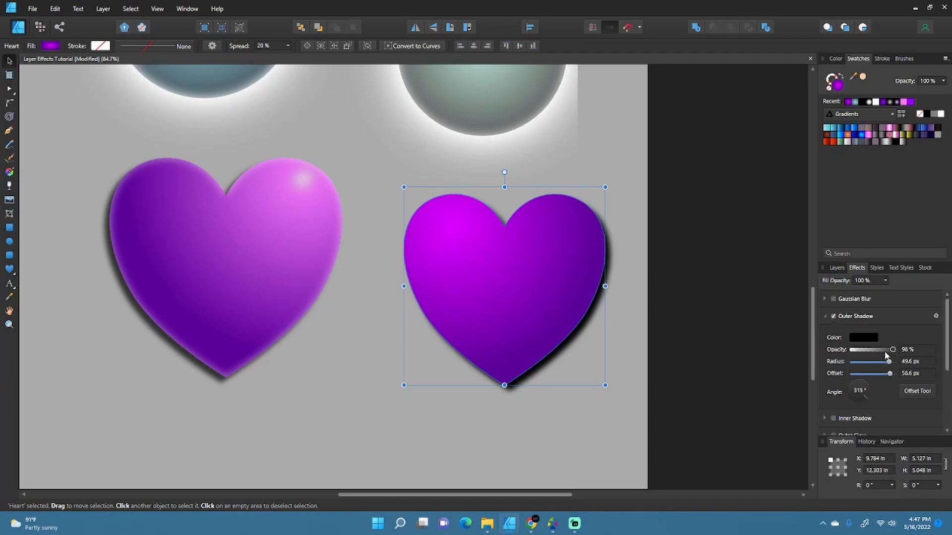
drag(894, 350, 886, 353)
drag(885, 353, 885, 353)
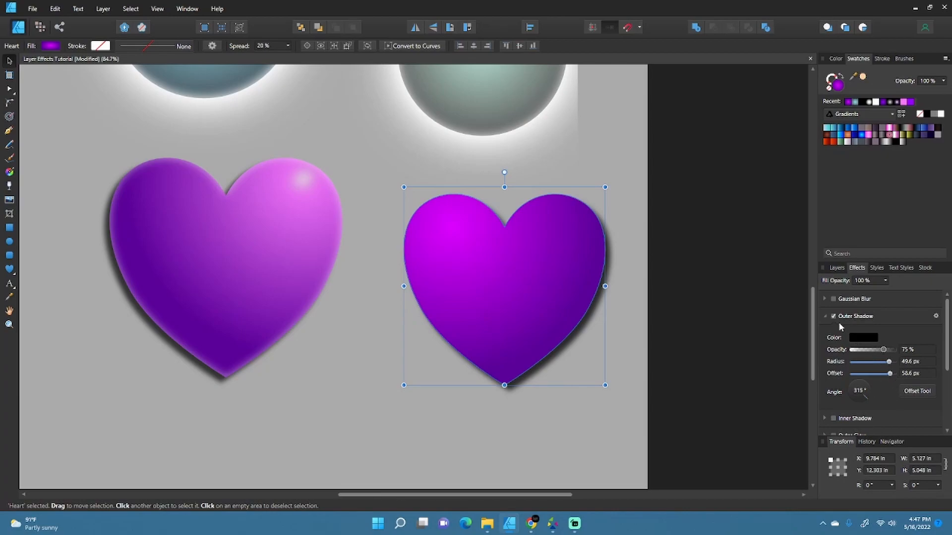
click(825, 316)
Add a white Inner Glow to the new heart with 19 % opacity and 74.1 px radius, and deselect it.
scroll(563, 285, up, 1)
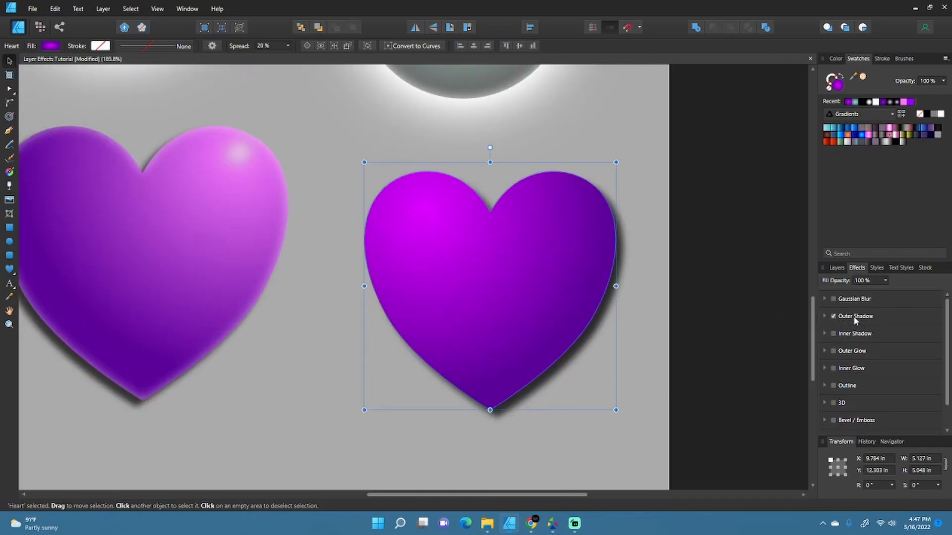
click(833, 368)
mouse_move(853, 415)
mouse_down()
mouse_move(888, 415)
mouse_move(889, 402)
mouse_move(864, 413)
mouse_move(892, 416)
mouse_move(860, 407)
mouse_up()
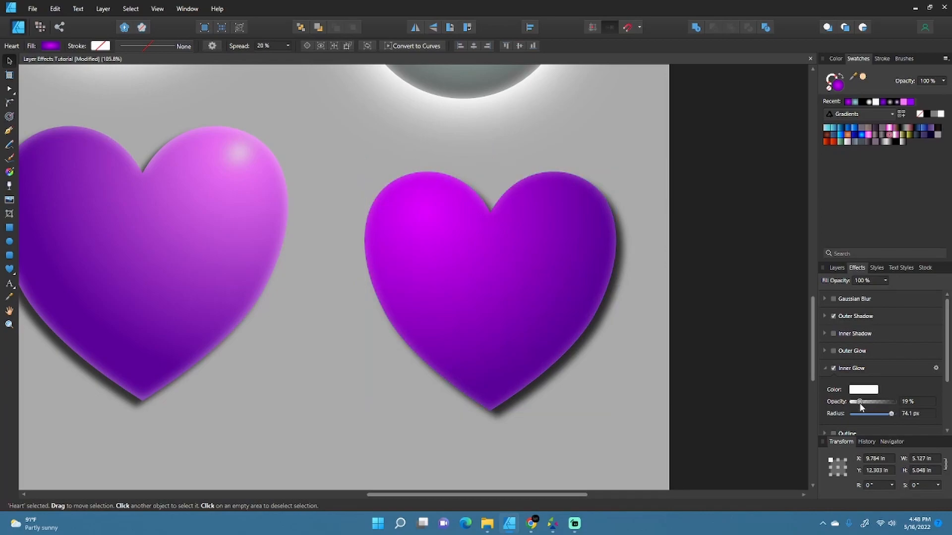
drag(861, 407, 860, 407)
drag(664, 382, 711, 356)
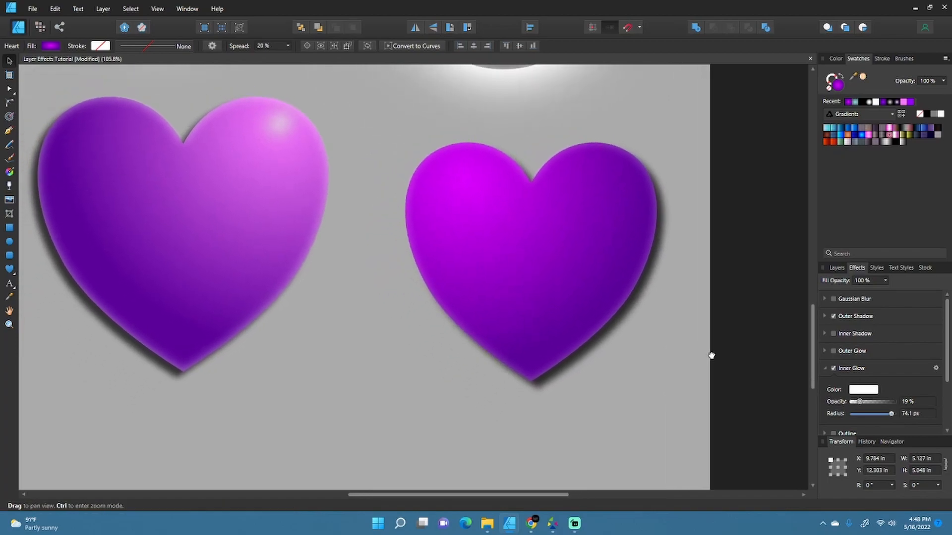
click(706, 347)
click(781, 255)
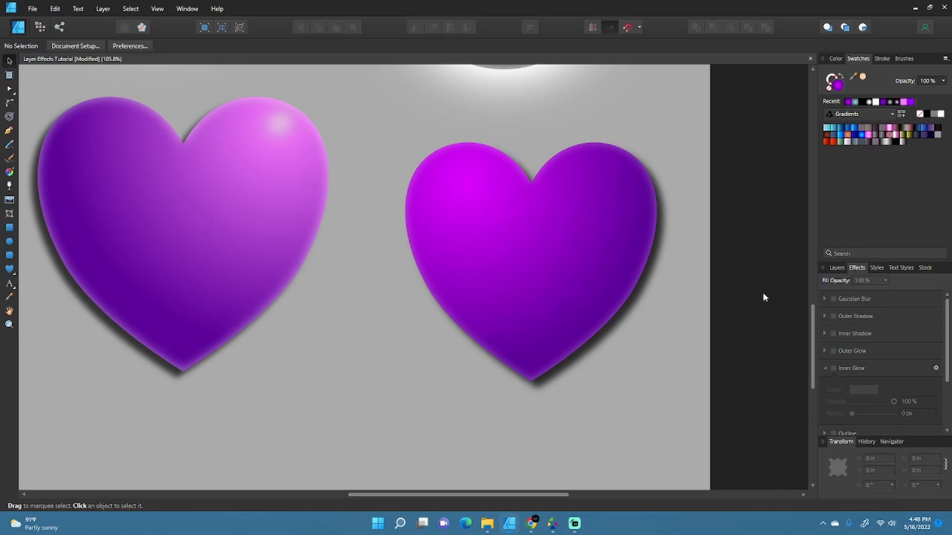
Draw a small ellipse about 0.43 by 0.34 in on the new heart's left lobe and fill it with white.
scroll(661, 298, up, 1)
scroll(377, 243, up, 2)
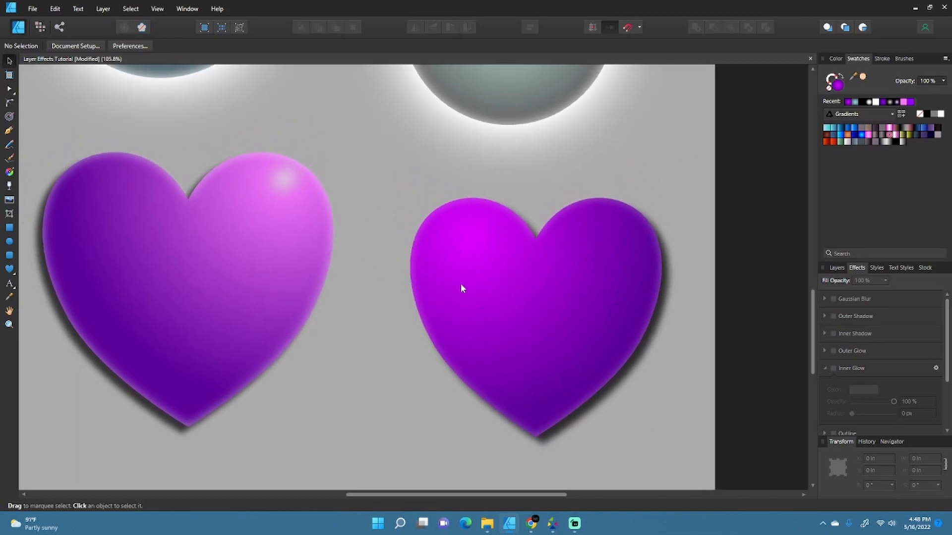
click(706, 307)
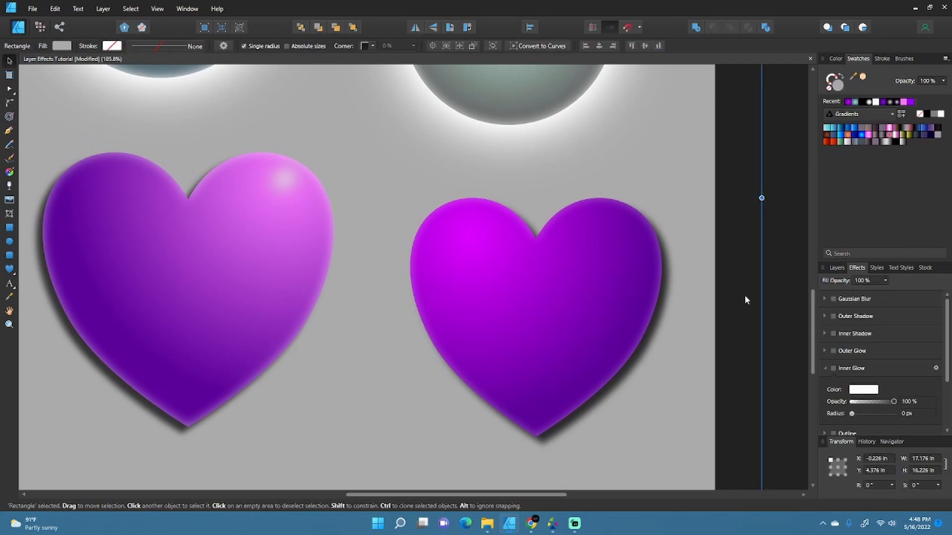
click(837, 267)
click(773, 285)
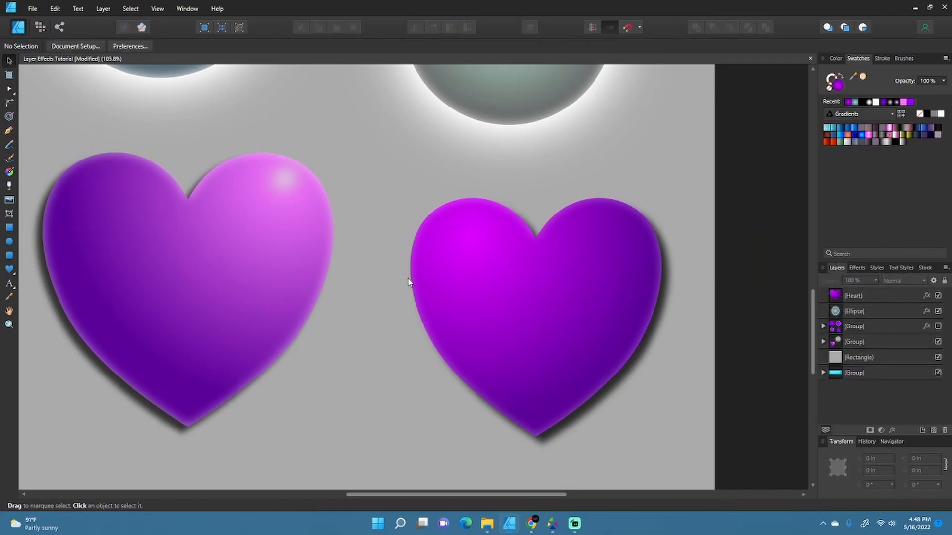
click(9, 242)
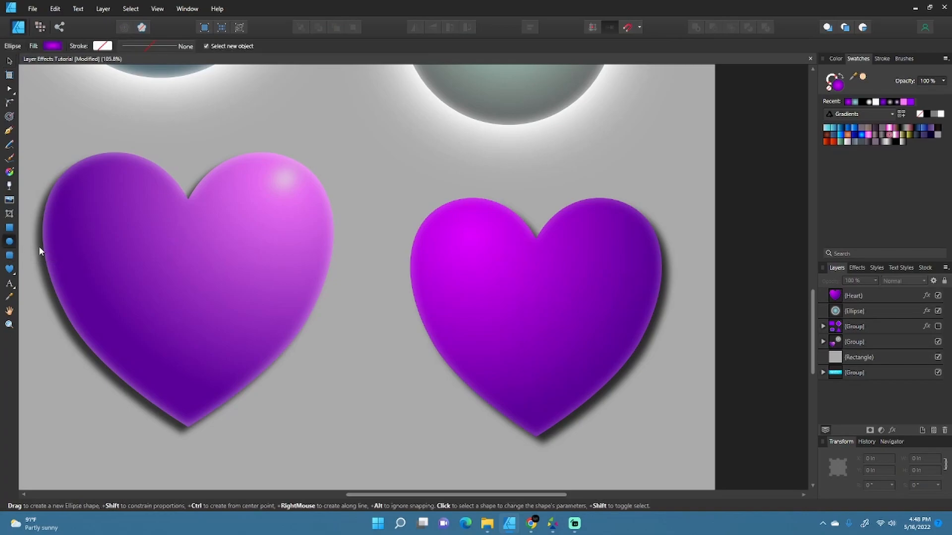
drag(443, 213, 465, 230)
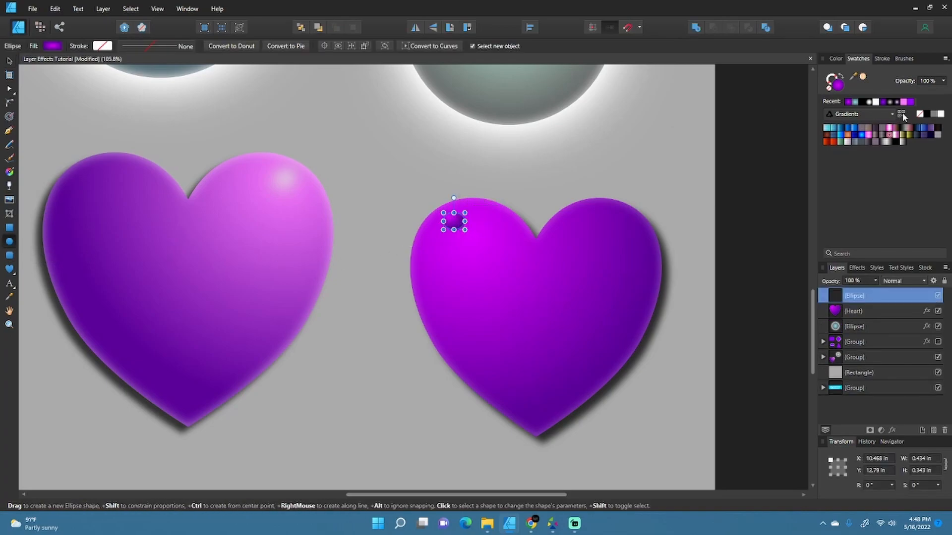
click(941, 114)
scroll(499, 242, up, 5)
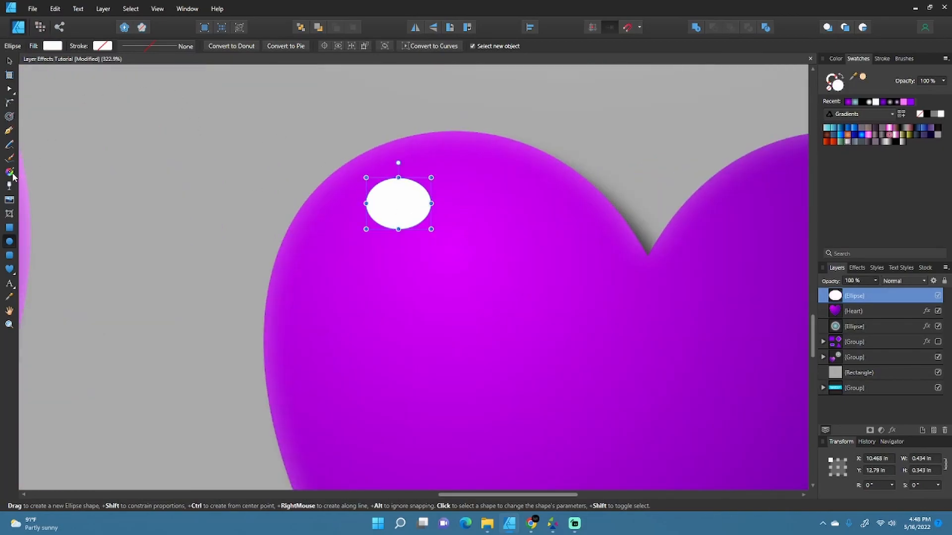
Give the small ellipse a radial gradient from its center to its edge, with the outer stop at 0 % opacity.
click(11, 172)
drag(398, 199, 430, 225)
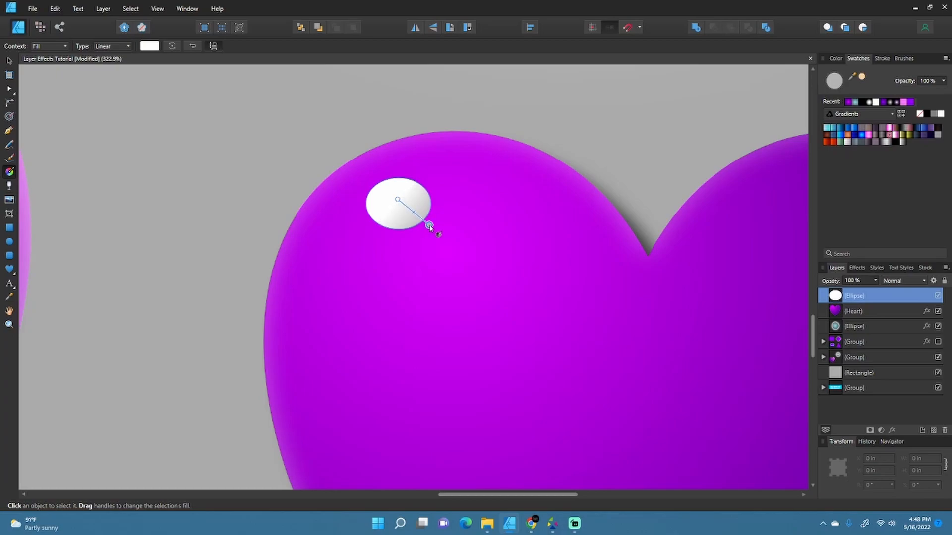
click(119, 46)
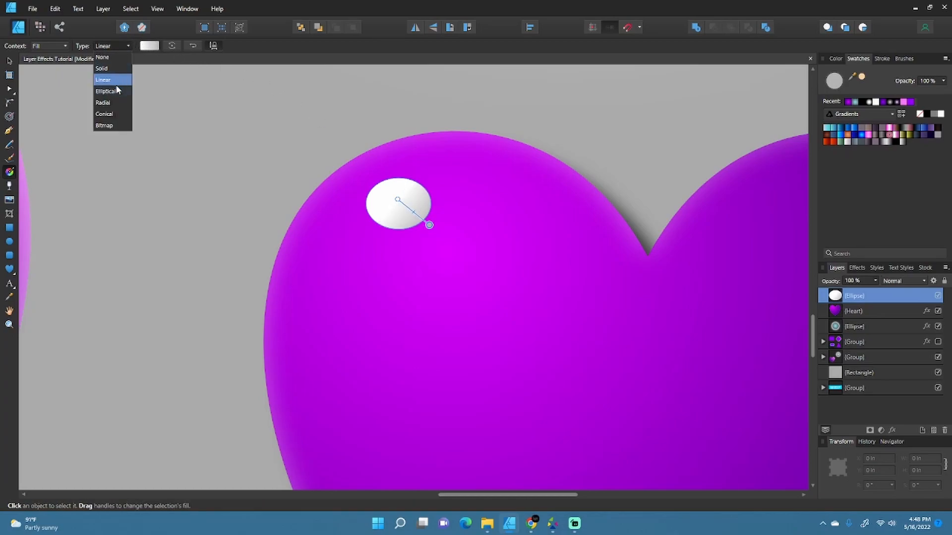
click(118, 103)
click(150, 46)
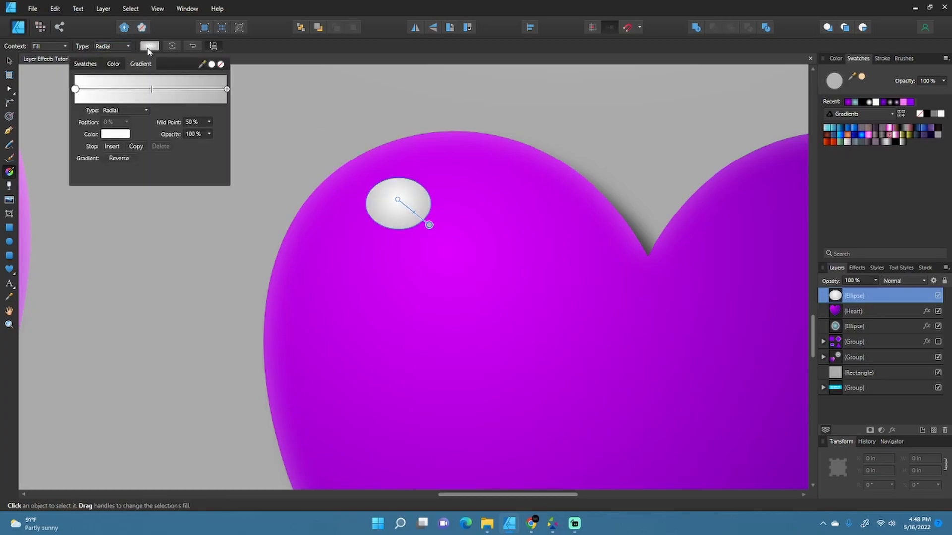
click(226, 89)
click(210, 135)
drag(211, 144, 108, 146)
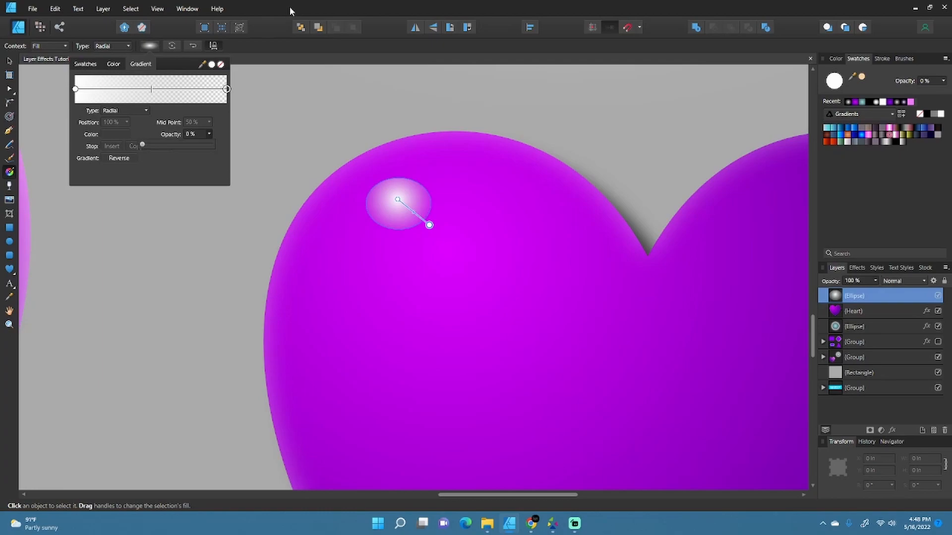
Shorten the small ellipse's radial gradient, enlarge the ellipse to about 0.96 by 0.66 in, and tilt it about 25° along the left lobe.
drag(429, 224, 417, 207)
key(v)
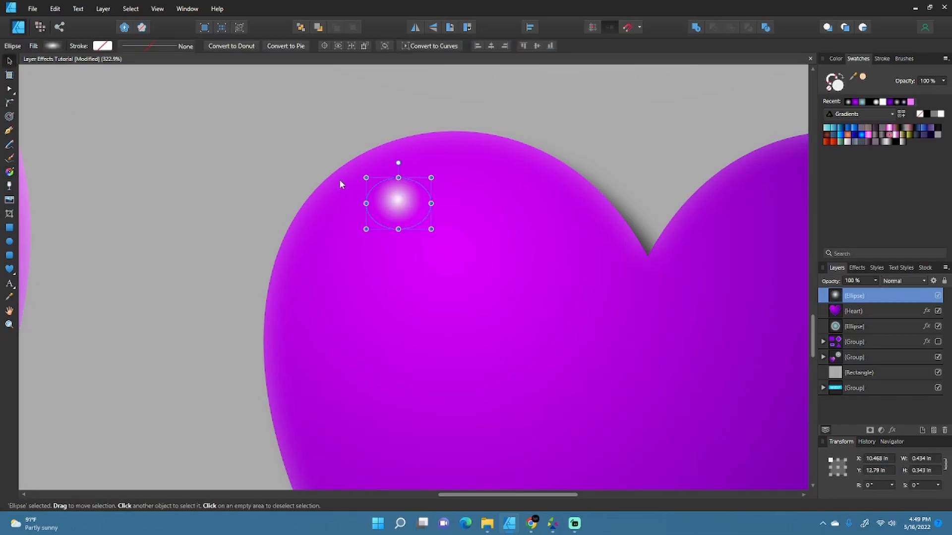
drag(431, 229, 510, 277)
scroll(429, 250, down, 6)
drag(429, 250, 420, 244)
drag(410, 197, 413, 227)
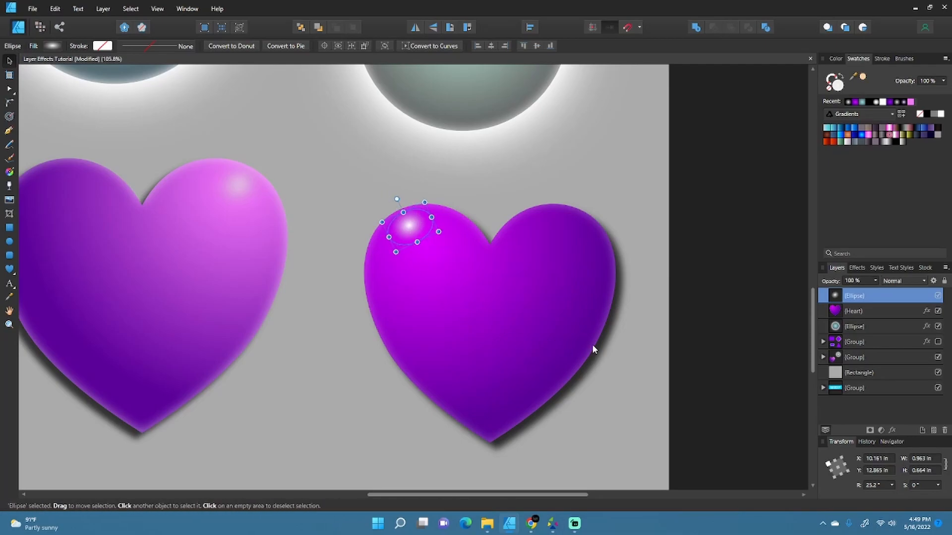
click(651, 308)
drag(650, 309, 689, 286)
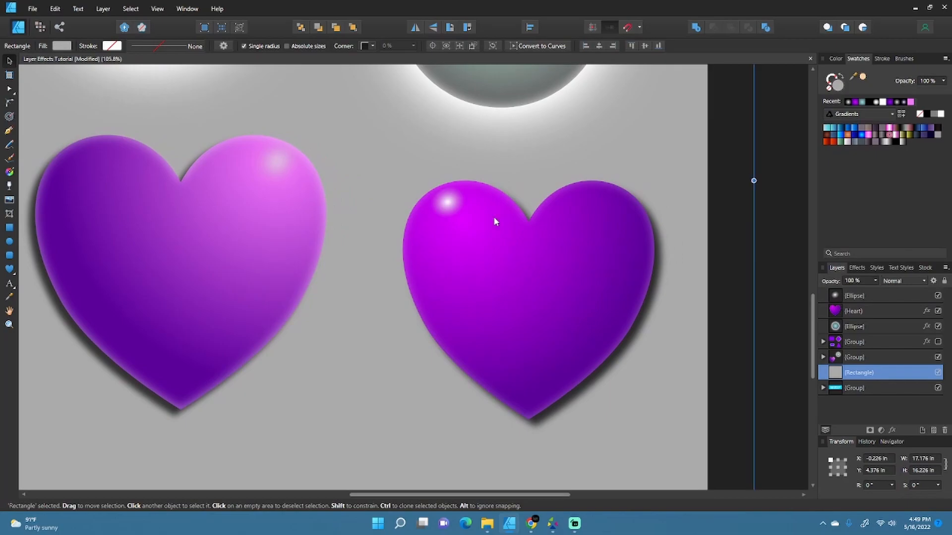
Apply a Gaussian Blur of about 21.7 px to the highlight ellipse on the new heart.
click(449, 203)
scroll(470, 278, up, 2)
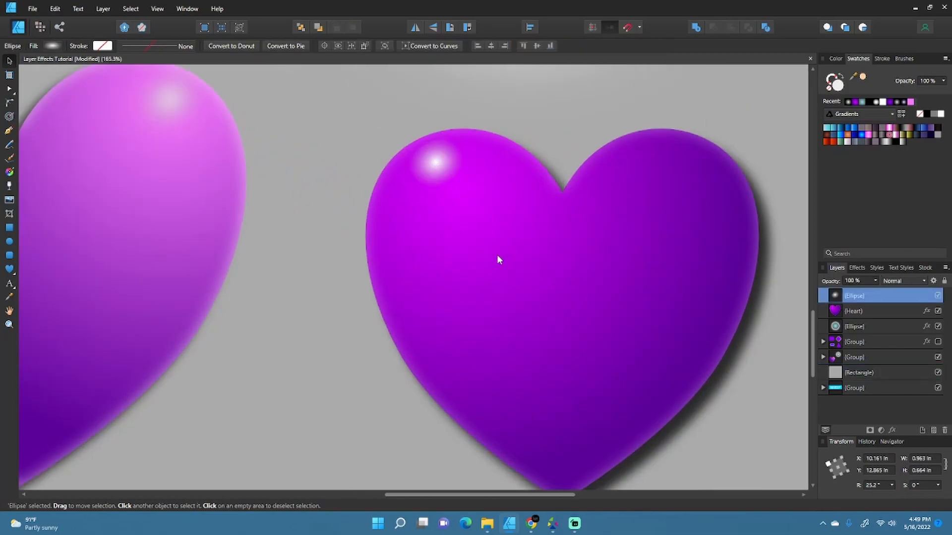
drag(527, 233, 472, 270)
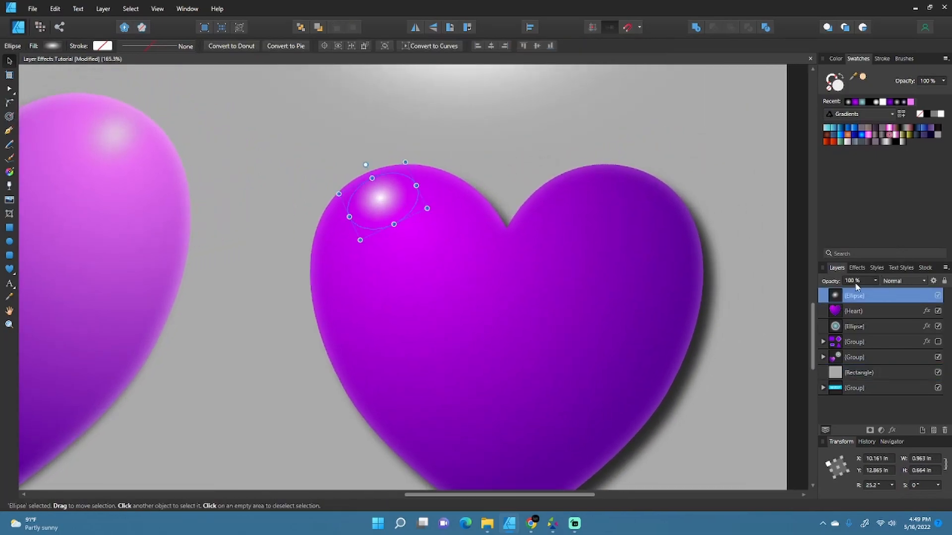
click(856, 268)
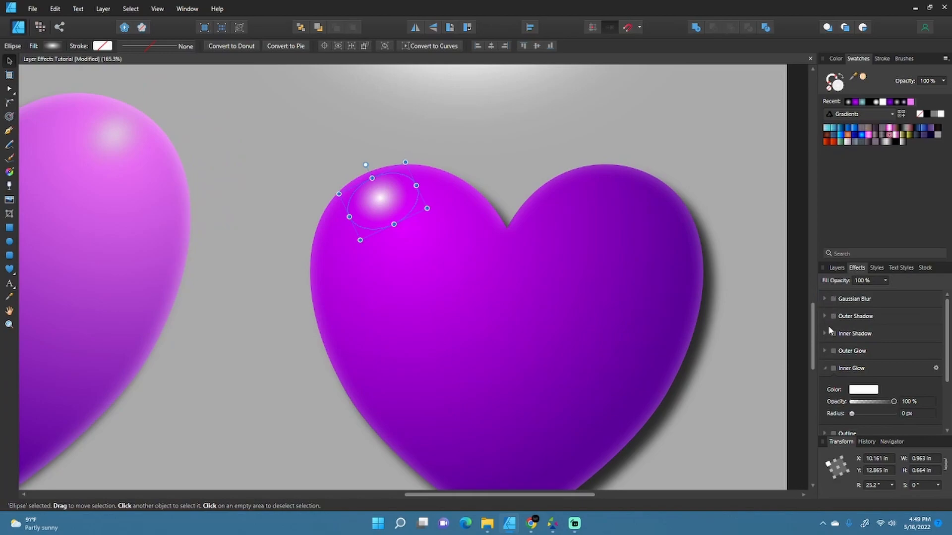
click(825, 367)
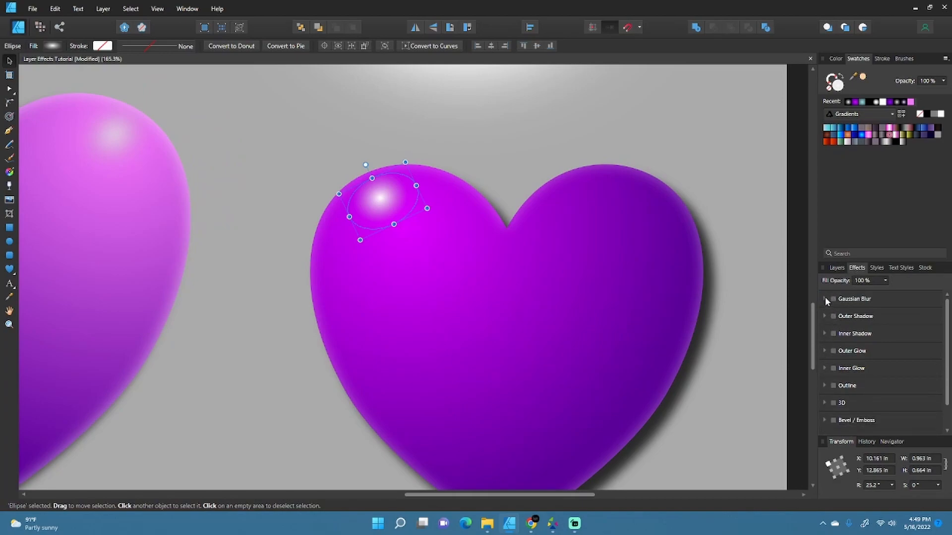
click(833, 299)
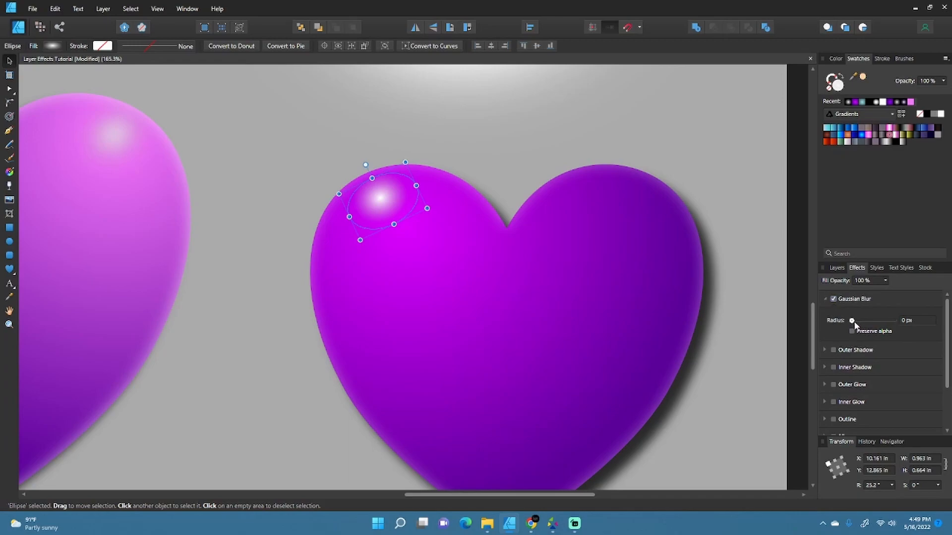
drag(852, 321, 877, 321)
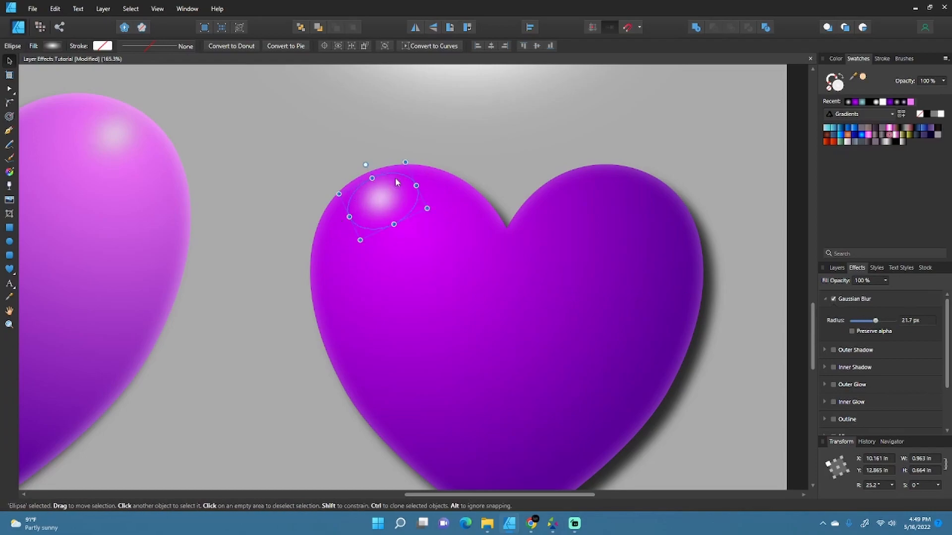
click(359, 132)
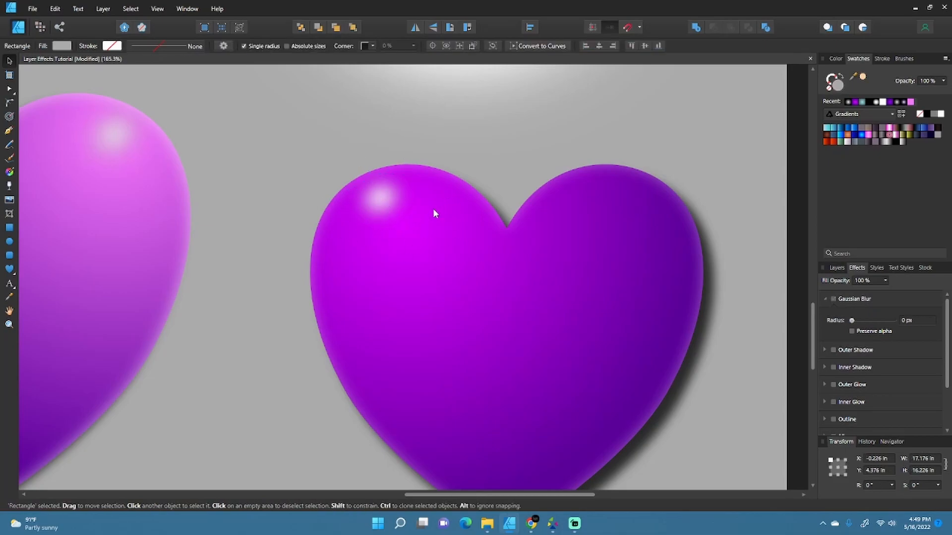
Enlarge the new heart's highlight ellipse to about 1.21 by 0.75 in, and deselect everything.
scroll(433, 208, down, 4)
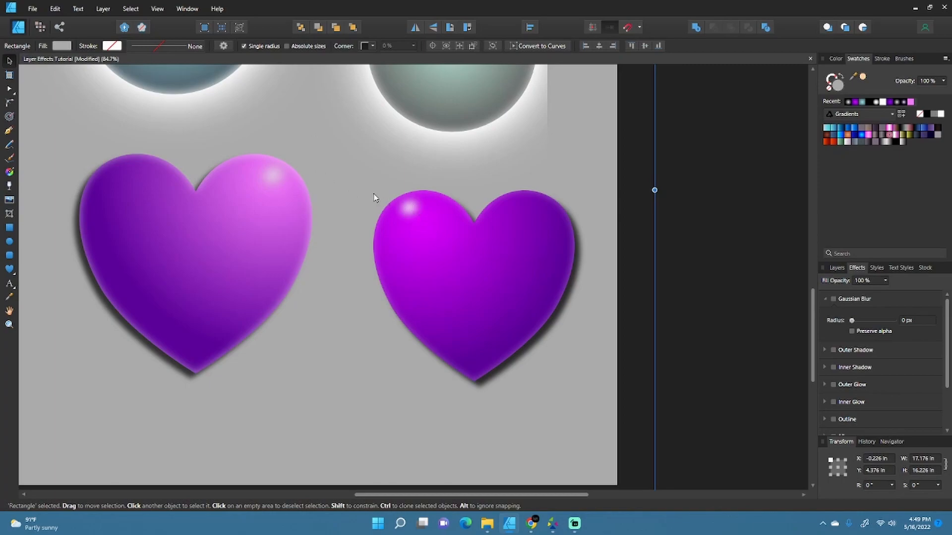
drag(322, 275, 451, 338)
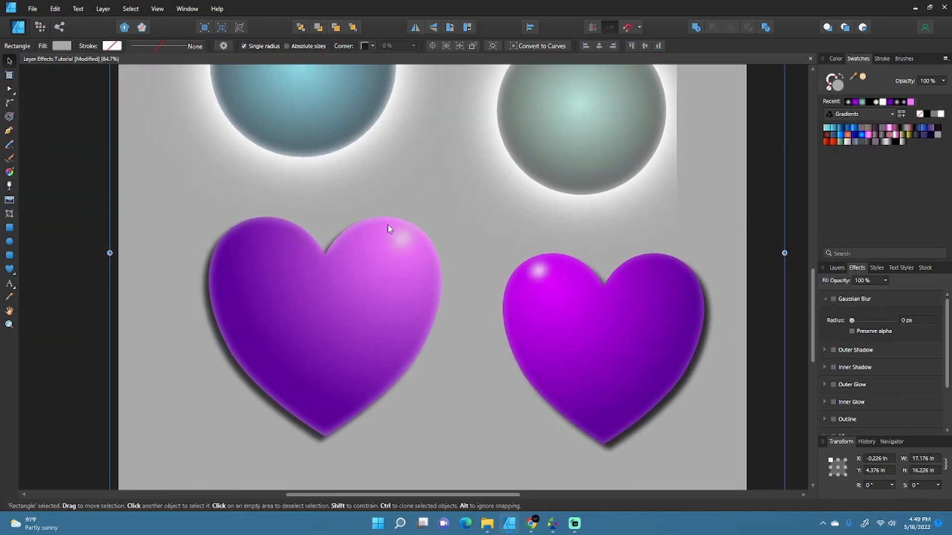
drag(535, 329, 438, 298)
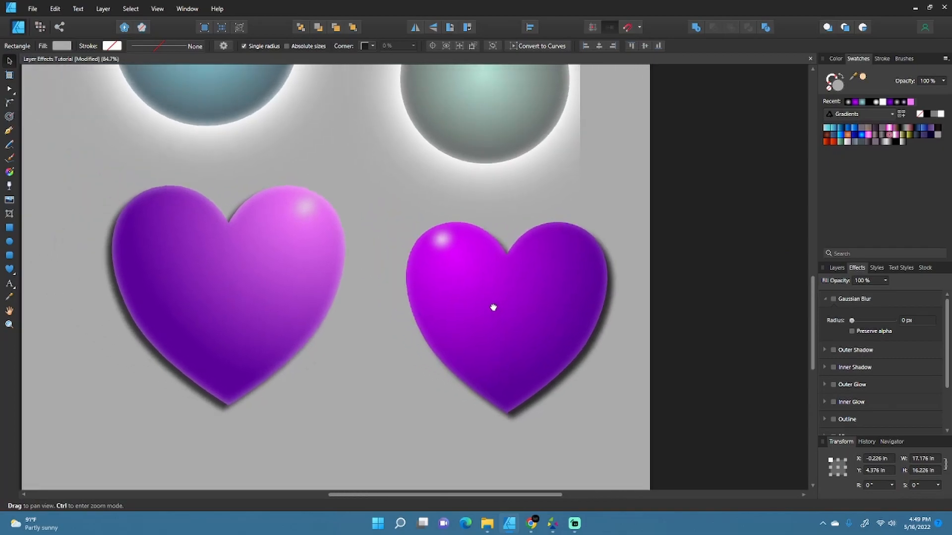
drag(493, 308, 512, 316)
scroll(482, 259, up, 2)
click(452, 239)
mouse_move(487, 248)
mouse_down()
mouse_move(503, 258)
mouse_move(494, 246)
mouse_up()
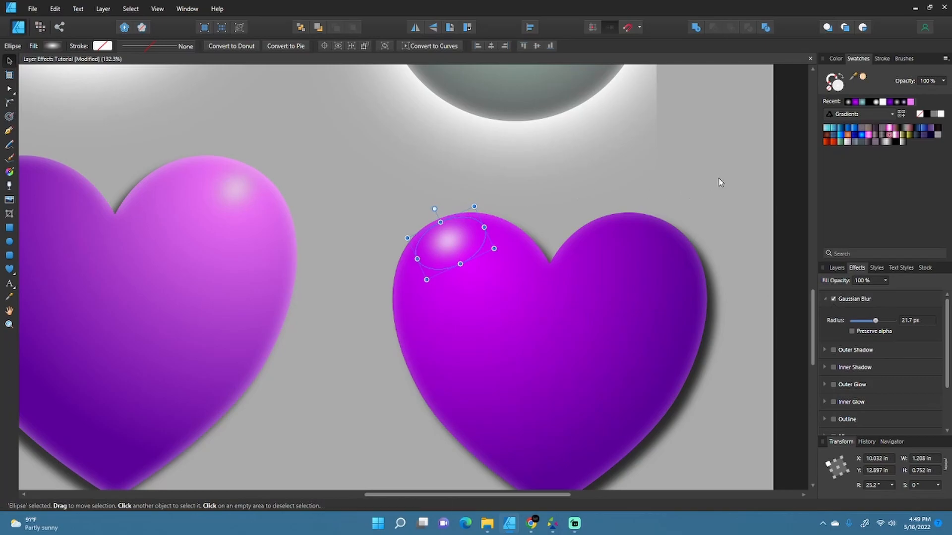
click(662, 257)
scroll(662, 257, down, 2)
scroll(662, 257, down, 2)
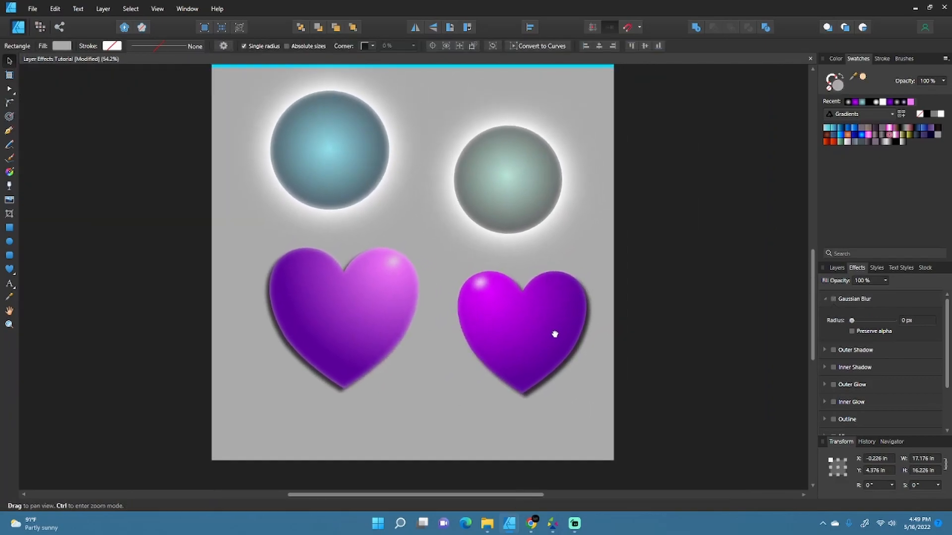
scroll(597, 297, down, 1)
drag(596, 303, 602, 320)
click(729, 238)
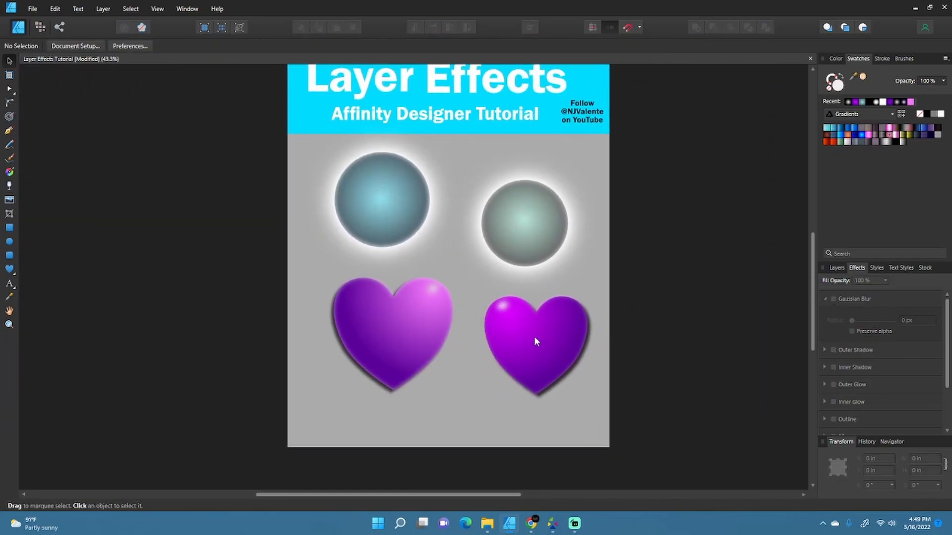